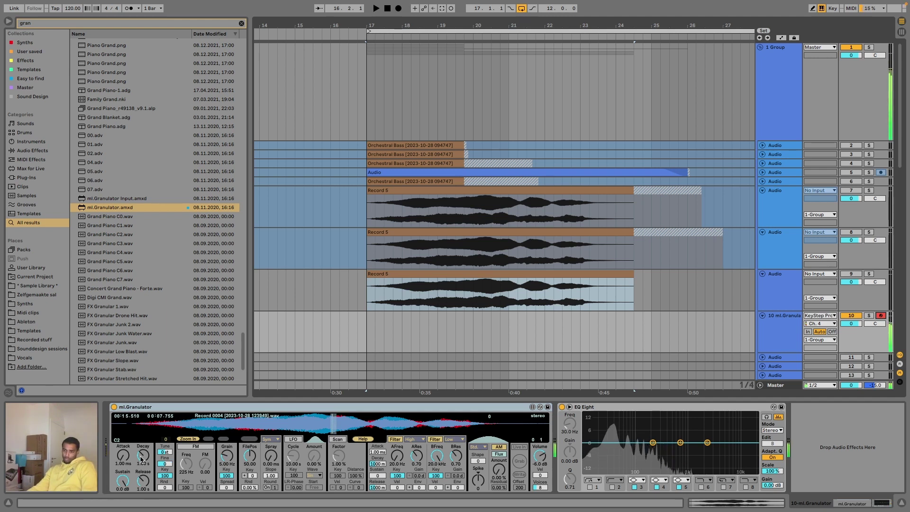
# Step: Enable the Granulator's FM section, with frequency at 164 Hz and FM amount at 4.61
pyautogui.click(186, 447)
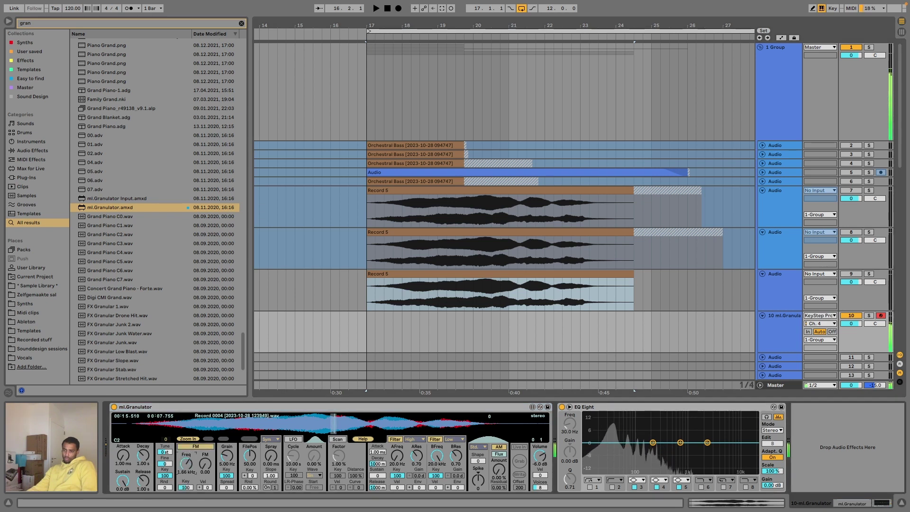
pyautogui.moveTo(205, 463); pyautogui.dragTo(186, 508)
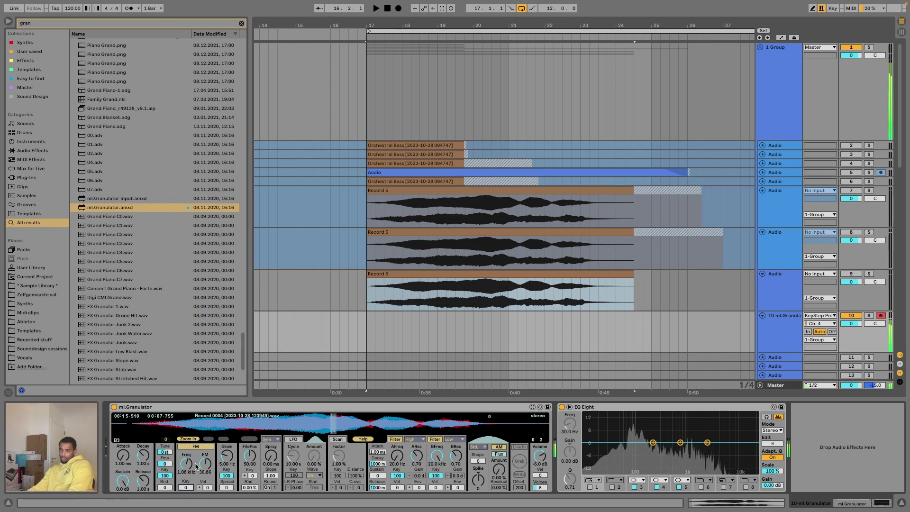
pyautogui.moveTo(205, 462); pyautogui.dragTo(186, 481)
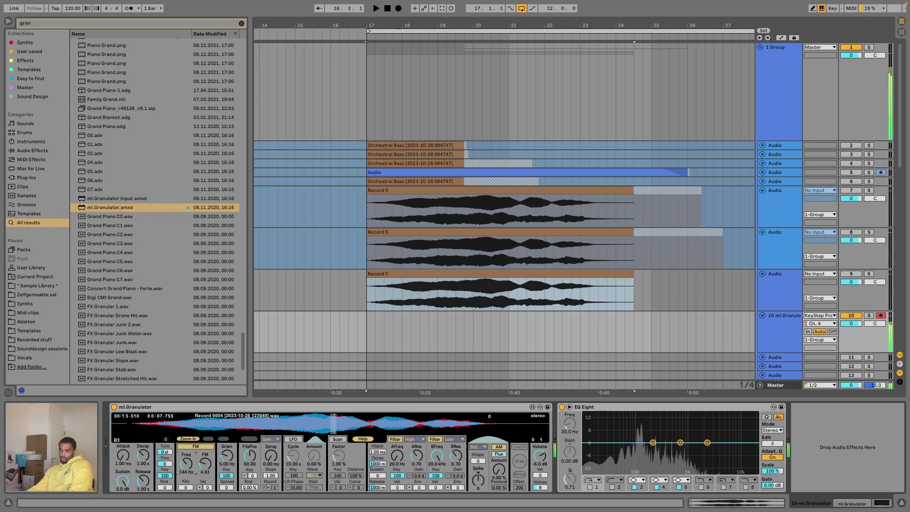
pyautogui.moveTo(190, 465); pyautogui.dragTo(190, 464)
# Step: Try slow grains at 0.62 Hz with spread 120, file position 35.32, 100 % position randomness and 19.2 s spray
pyautogui.moveTo(227, 487)
pyautogui.mouseDown()
pyautogui.moveTo(226, 453)
pyautogui.moveTo(227, 474)
pyautogui.moveTo(227, 461)
pyautogui.moveTo(272, 445)
pyautogui.mouseUp()
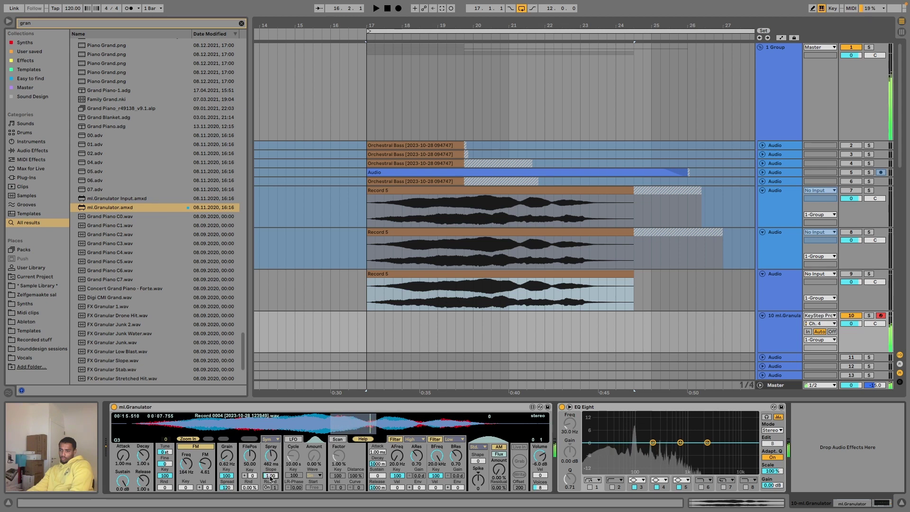
pyautogui.moveTo(255, 492); pyautogui.dragTo(254, 470)
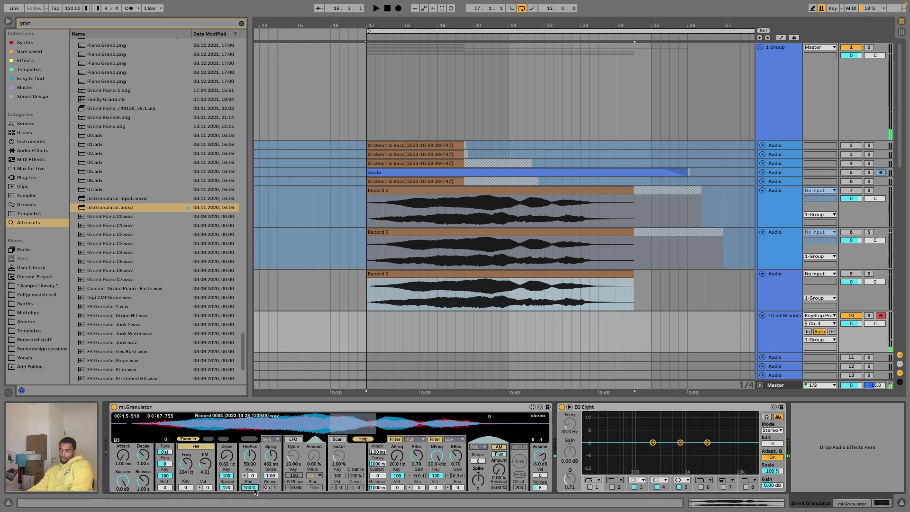
pyautogui.moveTo(199, 417); pyautogui.dragTo(235, 418)
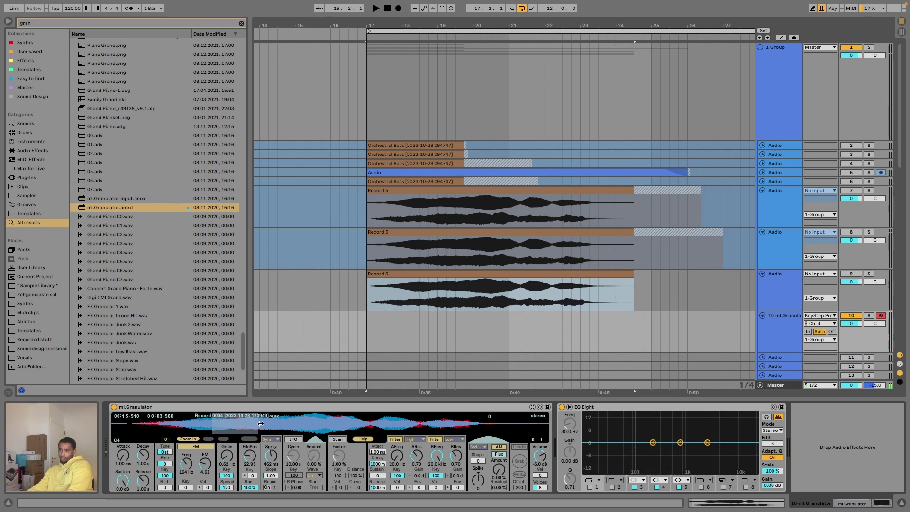
pyautogui.moveTo(299, 425); pyautogui.dragTo(287, 468)
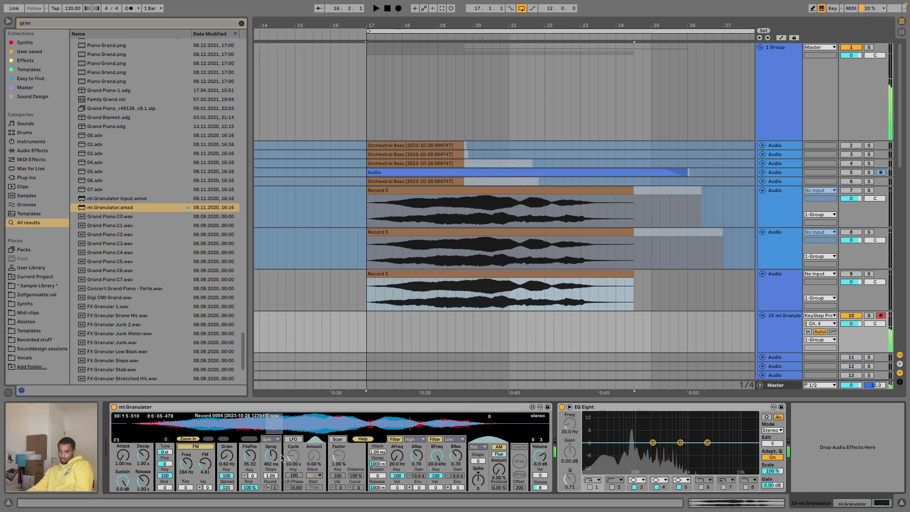
pyautogui.moveTo(281, 455); pyautogui.dragTo(281, 417)
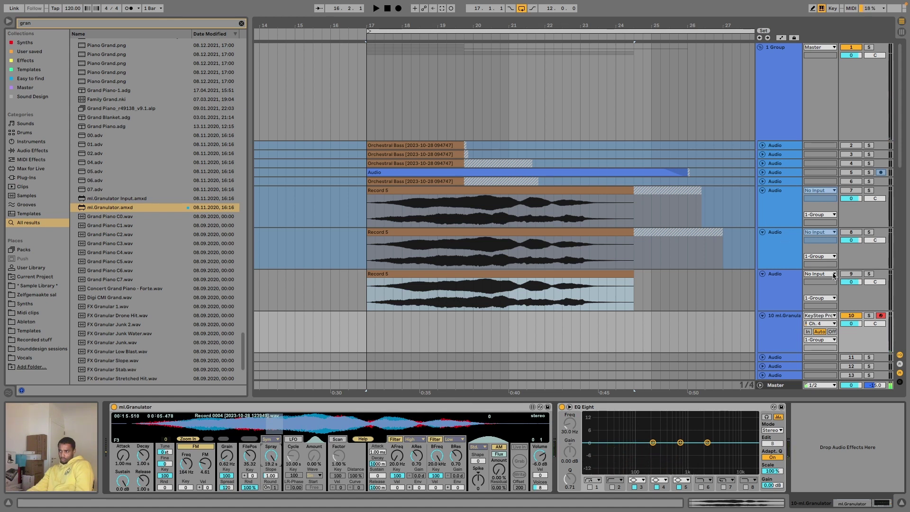
# Step: Deactivate track 54, the BBC Symphony instrument track, to silence it
pyautogui.scroll(-5, 833, 277)
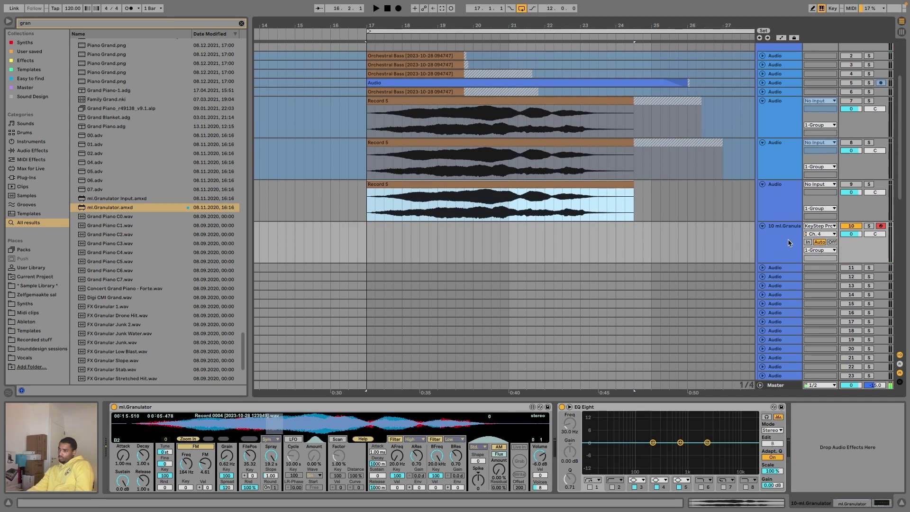
pyautogui.scroll(-15, 790, 242)
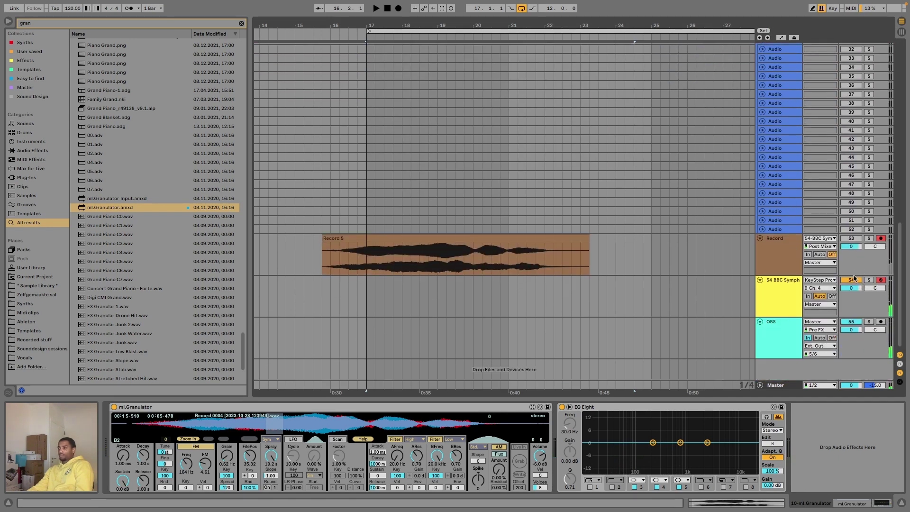
pyautogui.scroll(5, 603, 220)
pyautogui.scroll(-5, 604, 219)
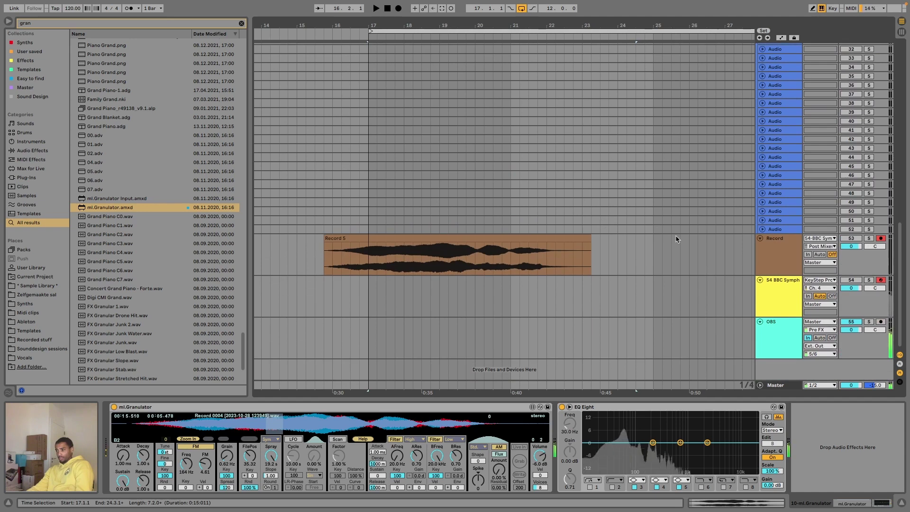
pyautogui.scroll(3, 640, 237)
pyautogui.scroll(15, 633, 237)
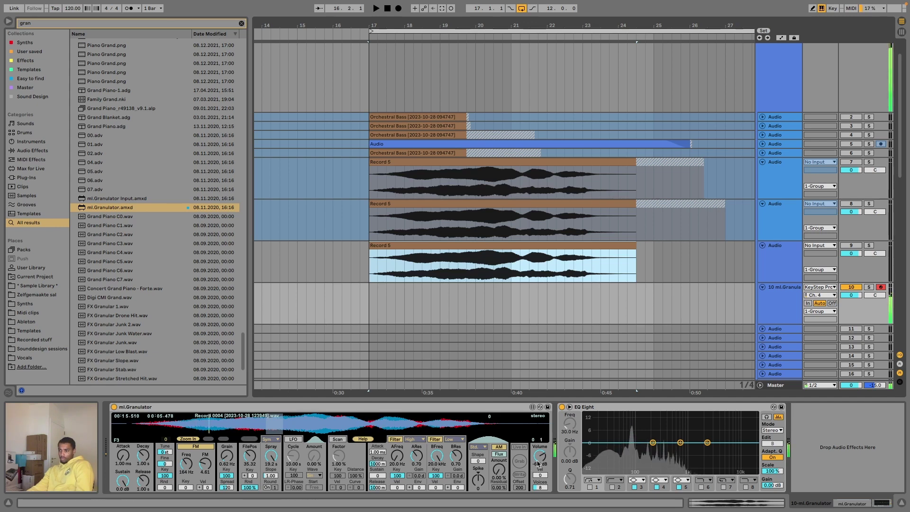
# Step: Set the Granulator's volume to -0.8 dB and its AM amount to 36.2 %
pyautogui.moveTo(538, 464)
pyautogui.mouseDown()
pyautogui.moveTo(538, 441)
pyautogui.moveTo(539, 459)
pyautogui.mouseUp()
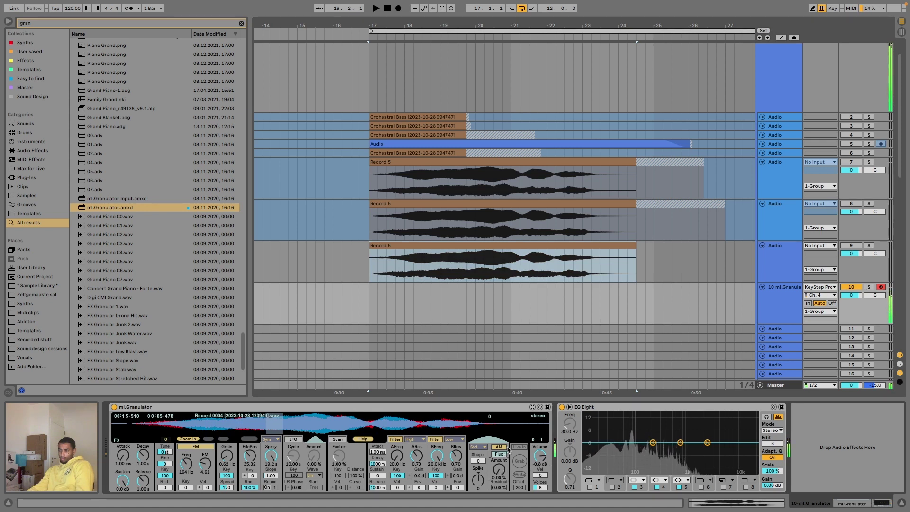
pyautogui.moveTo(498, 469)
pyautogui.mouseDown()
pyautogui.moveTo(499, 447)
pyautogui.moveTo(486, 481)
pyautogui.mouseUp()
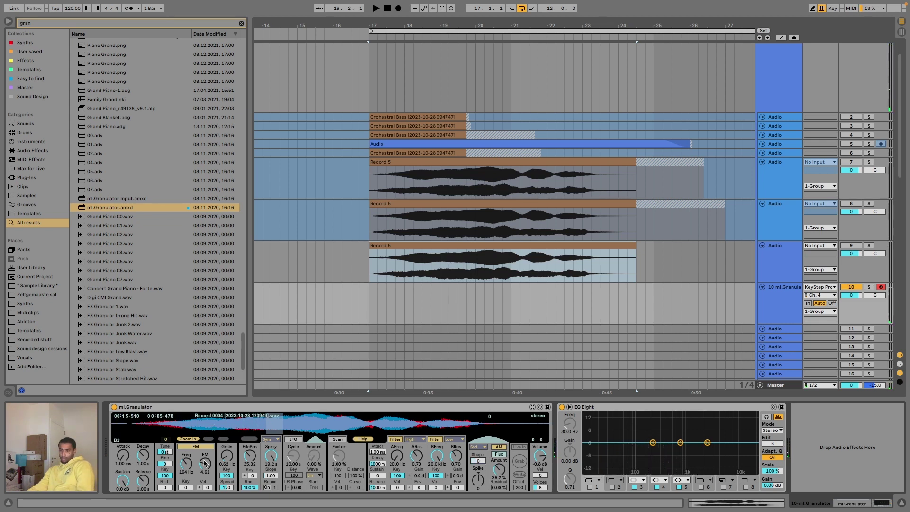
# Step: Try reduced spray with the file position at 25.98 and the grain rate at 58.3 Hz
pyautogui.moveTo(272, 456); pyautogui.dragTo(272, 504)
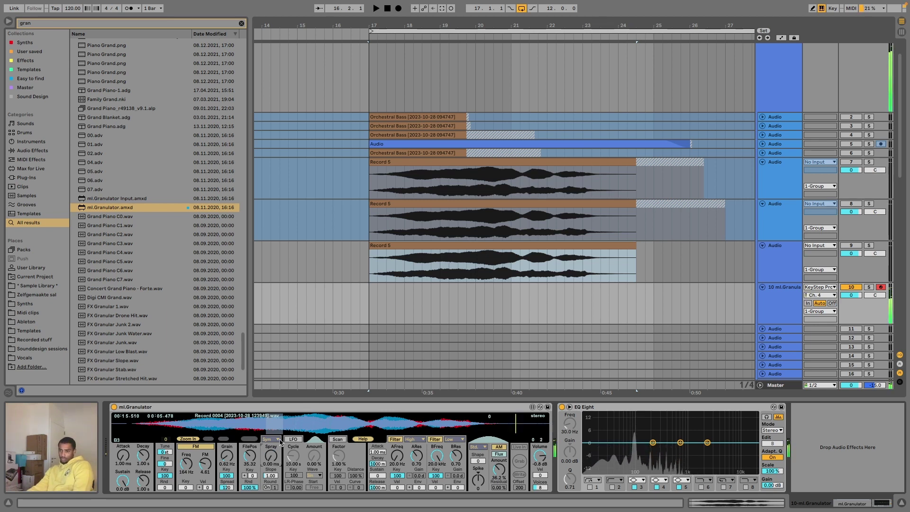
pyautogui.moveTo(249, 456); pyautogui.dragTo(227, 451)
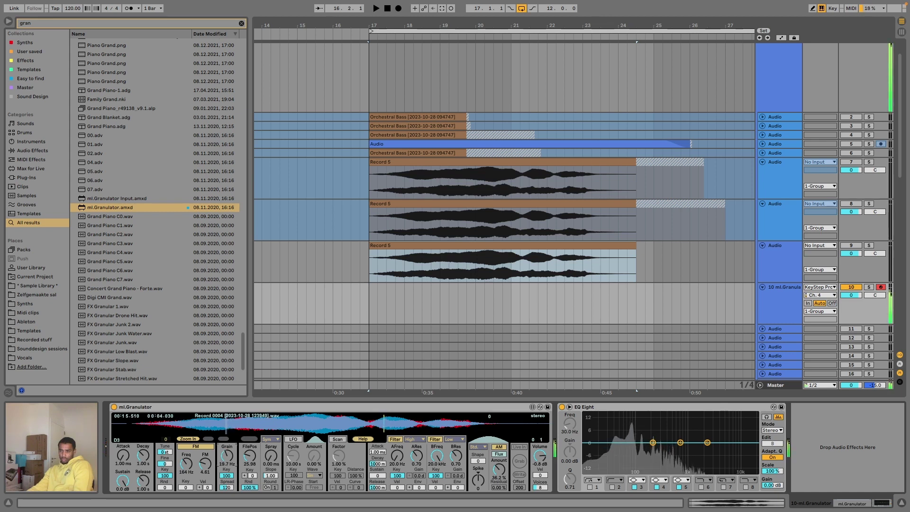
pyautogui.moveTo(226, 450); pyautogui.dragTo(227, 452)
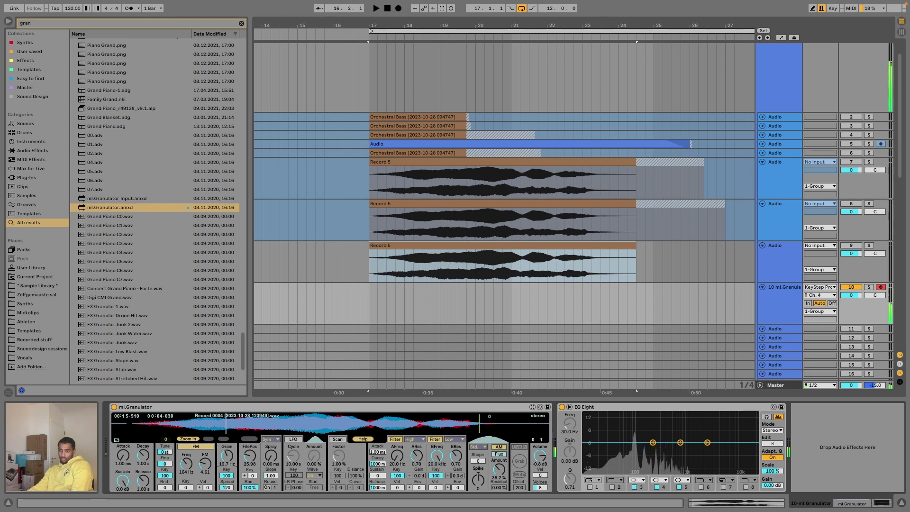
pyautogui.moveTo(227, 454); pyautogui.dragTo(227, 450)
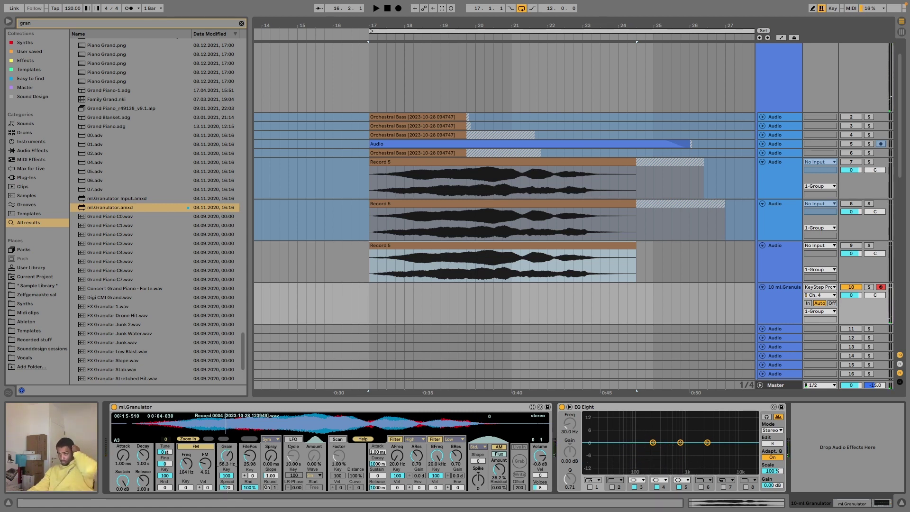
# Step: Remove the grain spread, set the grain rate to 0.62 Hz, and set file position to 31.91 with key tracking 100 and randomness 0.16 %
pyautogui.moveTo(226, 487); pyautogui.dragTo(250, 509)
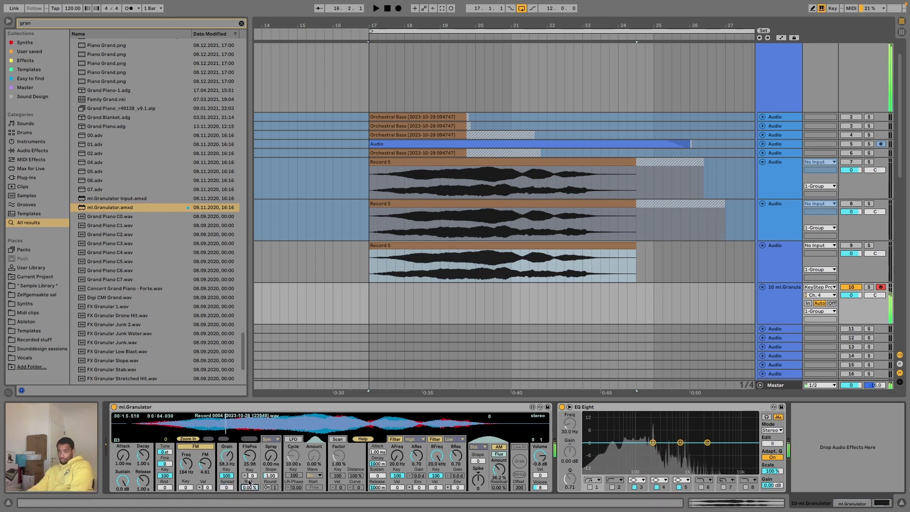
pyautogui.moveTo(247, 467)
pyautogui.mouseDown()
pyautogui.moveTo(247, 452)
pyautogui.moveTo(227, 462)
pyautogui.moveTo(226, 451)
pyautogui.moveTo(226, 481)
pyautogui.mouseUp()
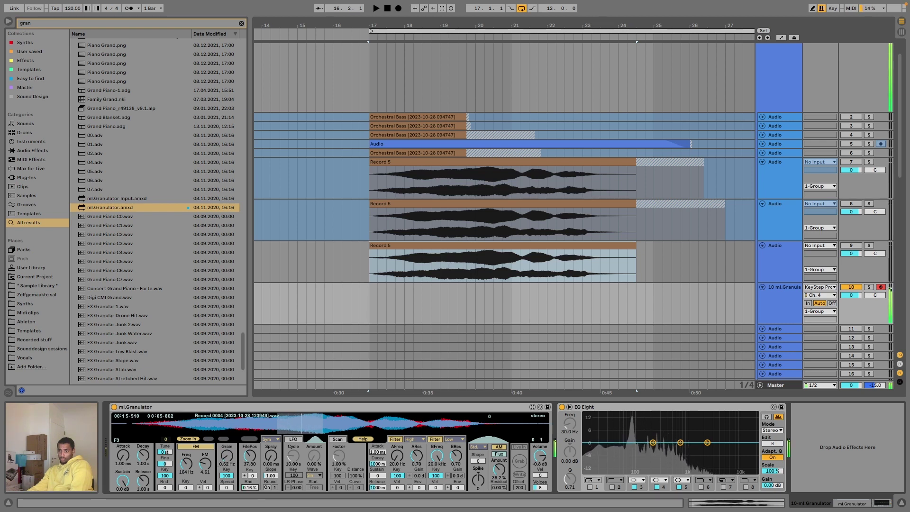
pyautogui.moveTo(303, 426); pyautogui.dragTo(256, 429)
pyautogui.moveTo(255, 462)
pyautogui.mouseDown()
pyautogui.moveTo(255, 448)
pyautogui.moveTo(254, 470)
pyautogui.mouseUp()
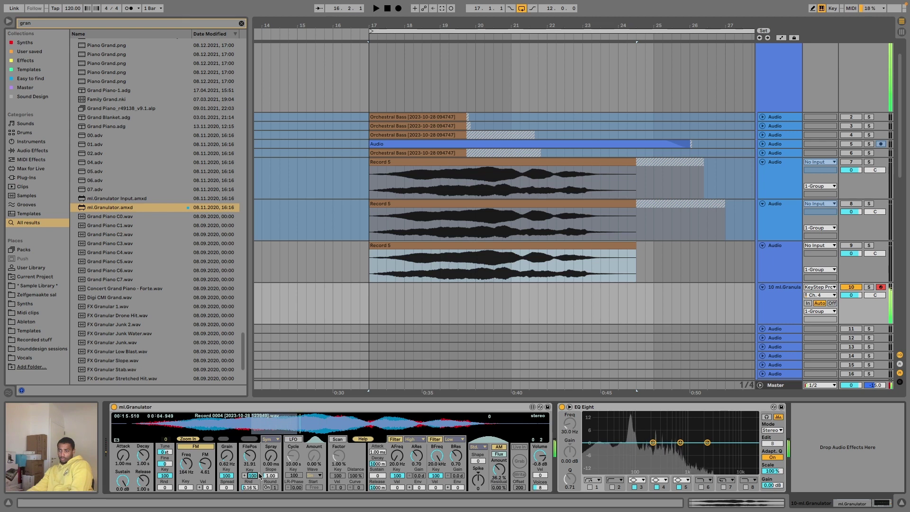
# Step: Set Spray to 2.79 s, Slope to 1.01, turn Round on at 2, and set file position to 24.82 with 12.8 % randomness
pyautogui.moveTo(271, 460); pyautogui.dragTo(271, 441)
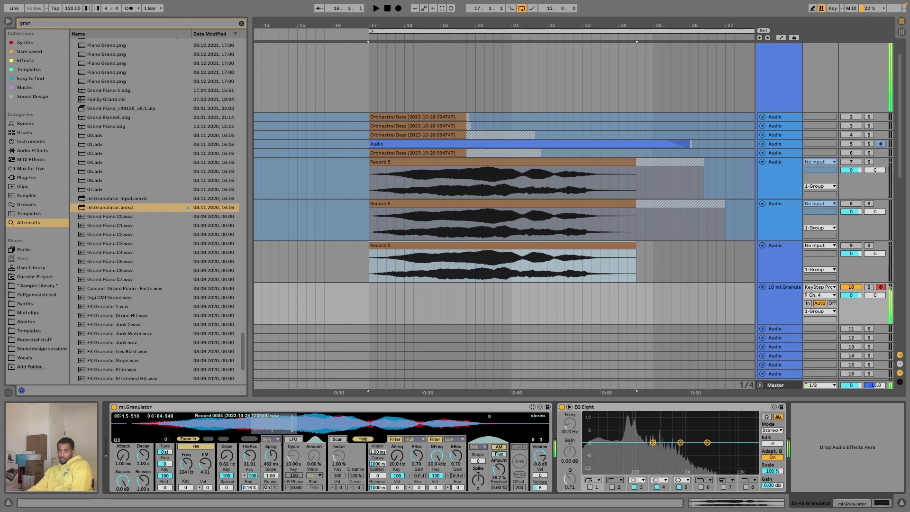
pyautogui.moveTo(271, 475)
pyautogui.mouseDown()
pyautogui.moveTo(271, 467)
pyautogui.moveTo(274, 484)
pyautogui.mouseUp()
pyautogui.click(268, 486)
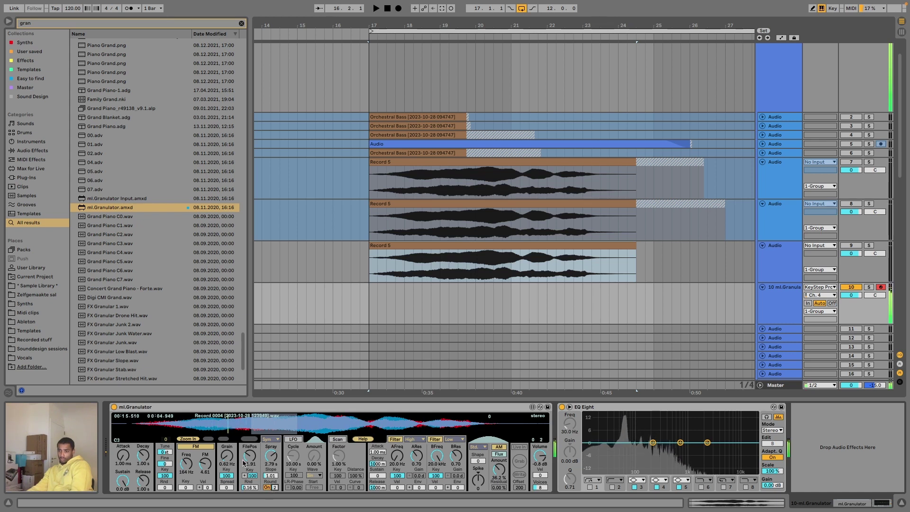
pyautogui.moveTo(255, 447); pyautogui.dragTo(250, 474)
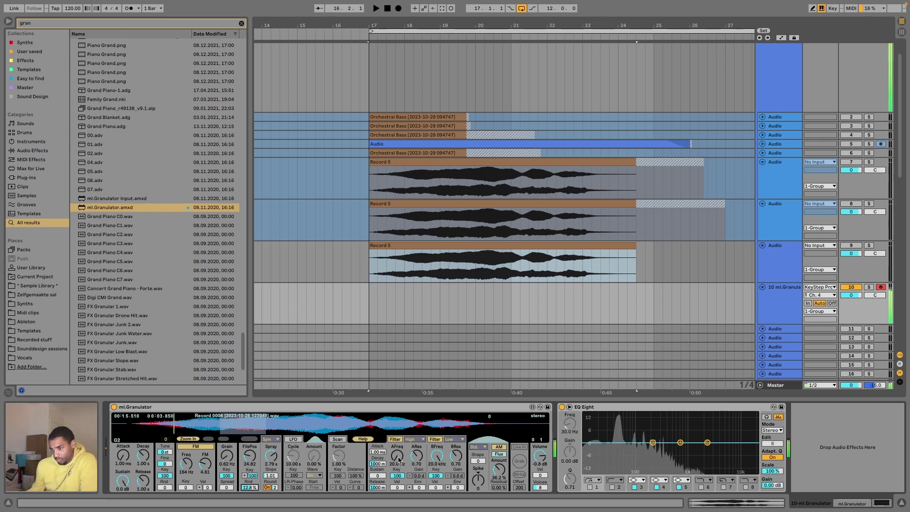
# Step: Raise the Granulator's FM amount to 66.00 and its AM amount to 46.5 %
pyautogui.moveTo(398, 459); pyautogui.dragTo(402, 488)
pyautogui.moveTo(206, 465); pyautogui.dragTo(206, 441)
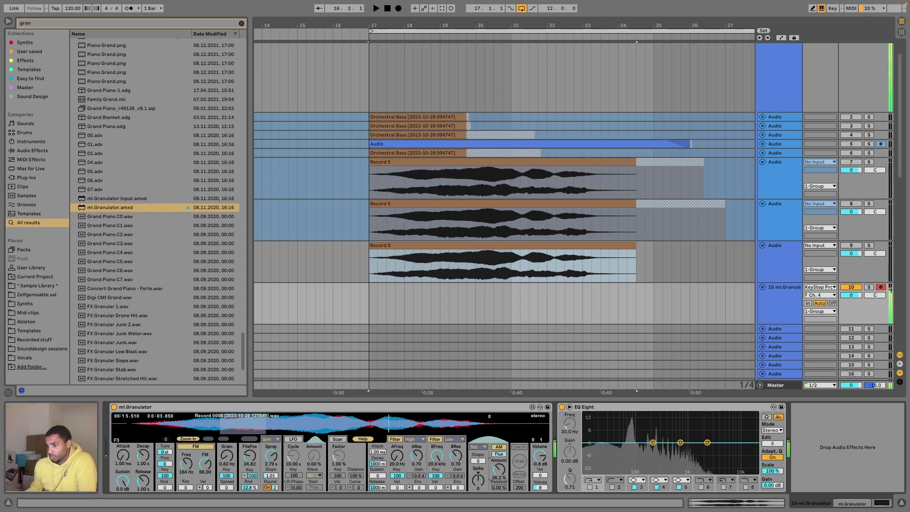
pyautogui.moveTo(492, 473); pyautogui.dragTo(491, 469)
pyautogui.click(484, 448)
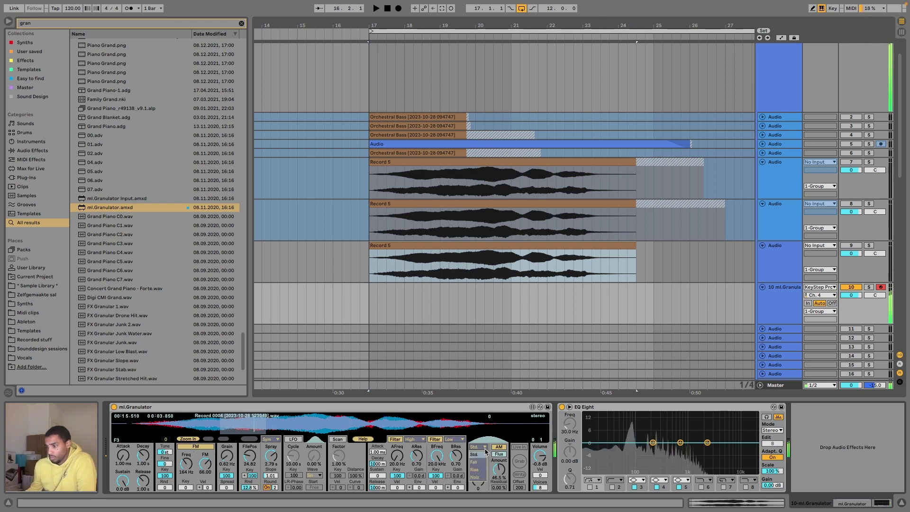
pyautogui.click(441, 444)
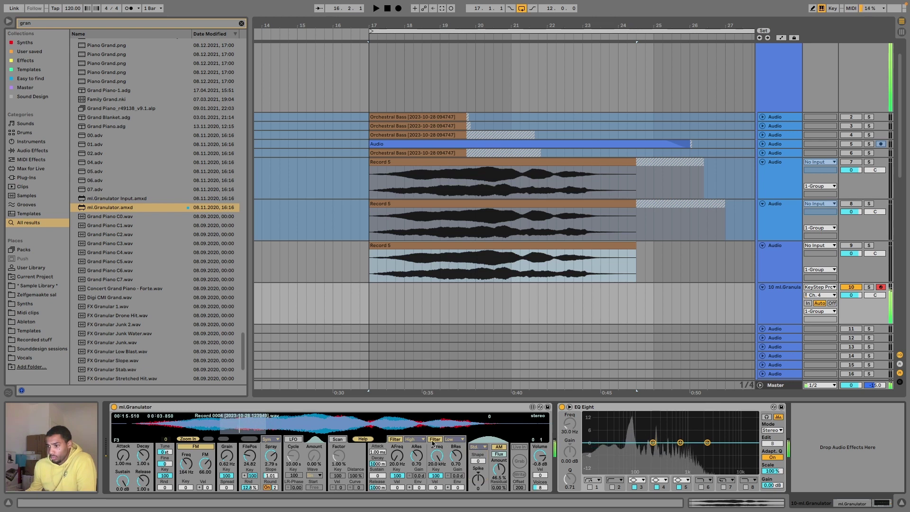
# Step: Set filter A to 24.9 Hz with resonance 1.89 and velocity 23, and shorten the filter envelope's decay to 266 ms
pyautogui.moveTo(416, 457); pyautogui.dragTo(397, 456)
pyautogui.moveTo(399, 487); pyautogui.dragTo(399, 482)
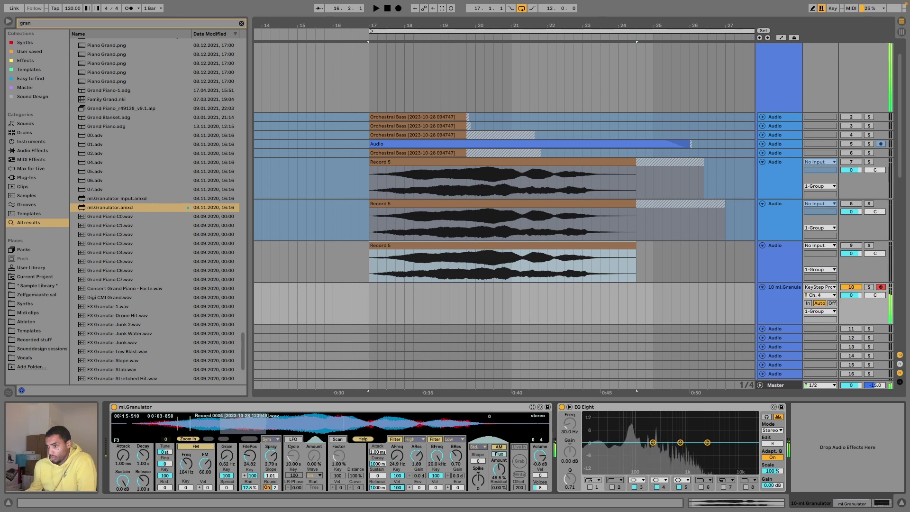
pyautogui.moveTo(399, 488); pyautogui.dragTo(399, 509)
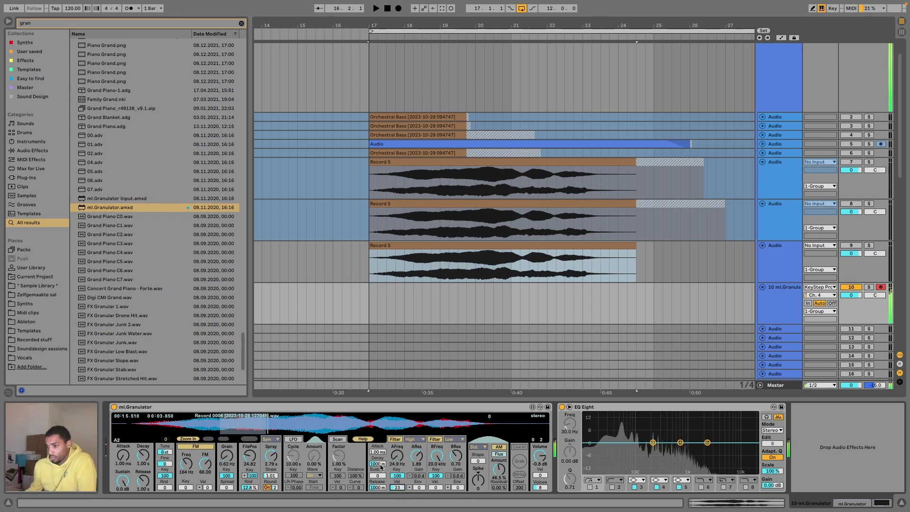
pyautogui.moveTo(379, 463)
pyautogui.mouseDown()
pyautogui.moveTo(380, 487)
pyautogui.moveTo(380, 458)
pyautogui.mouseUp()
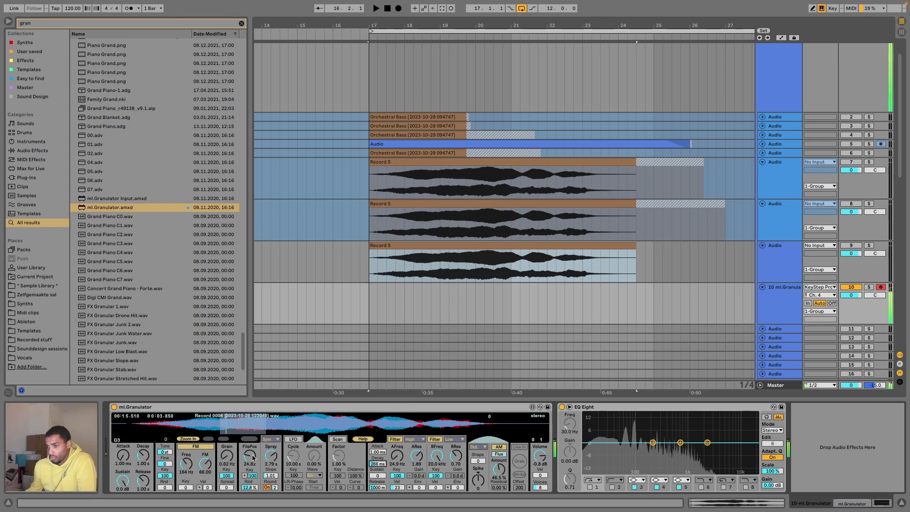
# Step: Enable the Granulator's LFO with an amount of 0.24 % and keep its start mode on Free after trying Retrig
pyautogui.click(292, 439)
pyautogui.moveTo(314, 456); pyautogui.dragTo(304, 487)
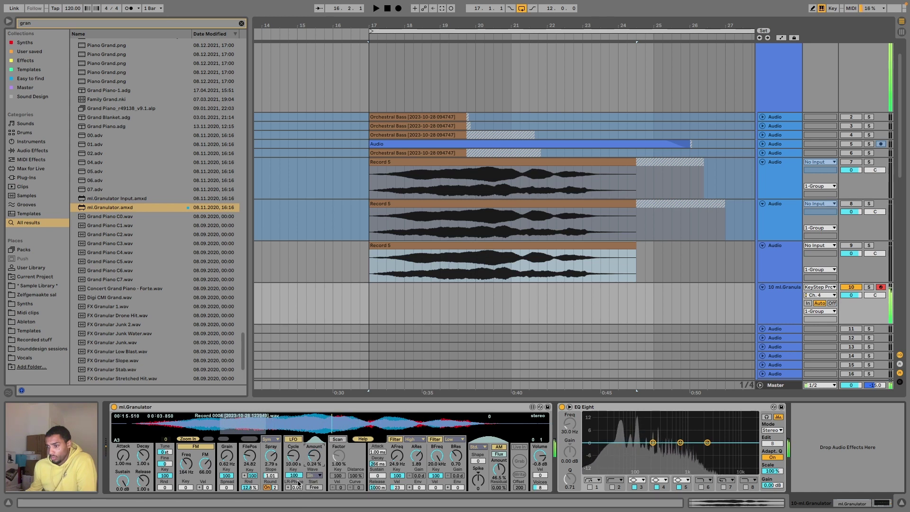
pyautogui.click(312, 476)
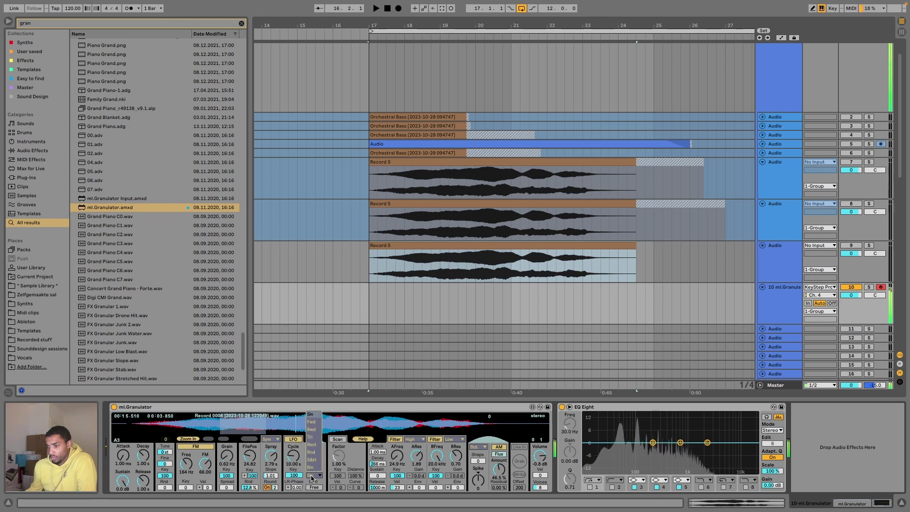
pyautogui.click(312, 476)
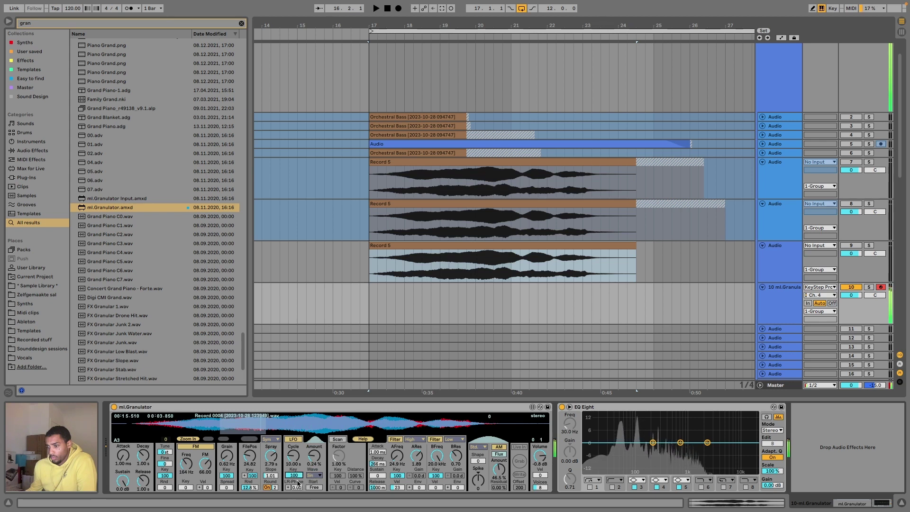
pyautogui.click(319, 487)
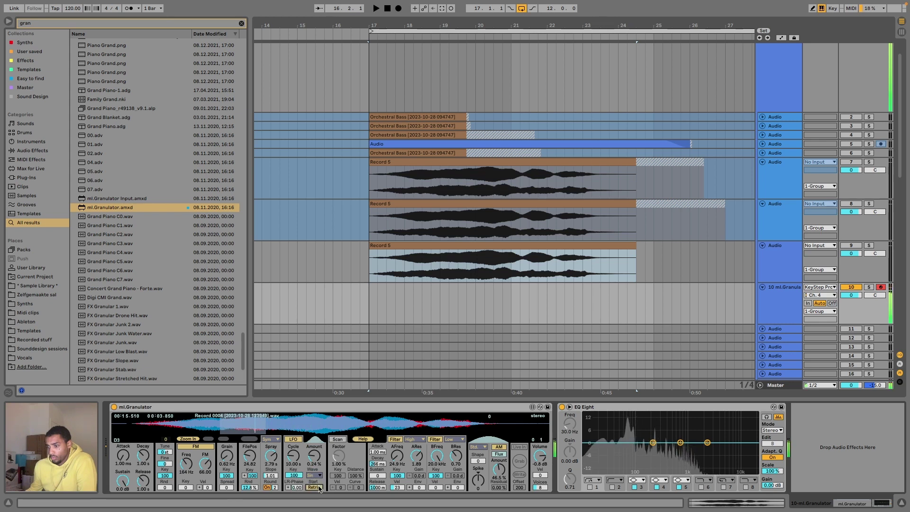
pyautogui.click(319, 487)
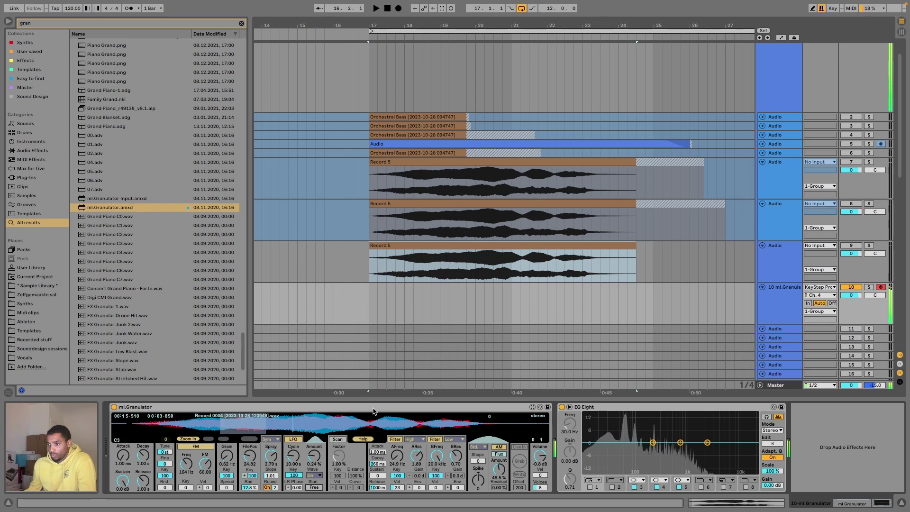
# Step: Duplicate the Granulator track twice as tracks 11 and 12 and arm both copies alongside track 10
pyautogui.click(407, 409)
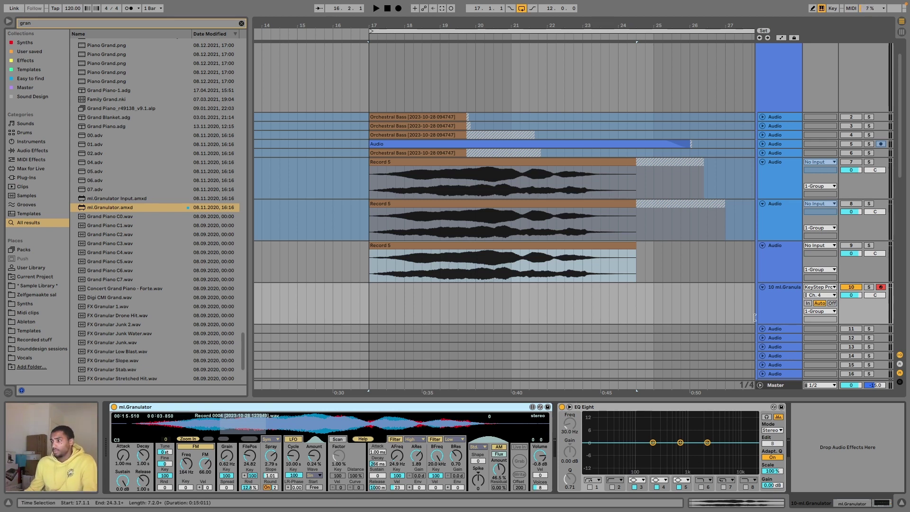
pyautogui.click(819, 287)
pyautogui.click(788, 295)
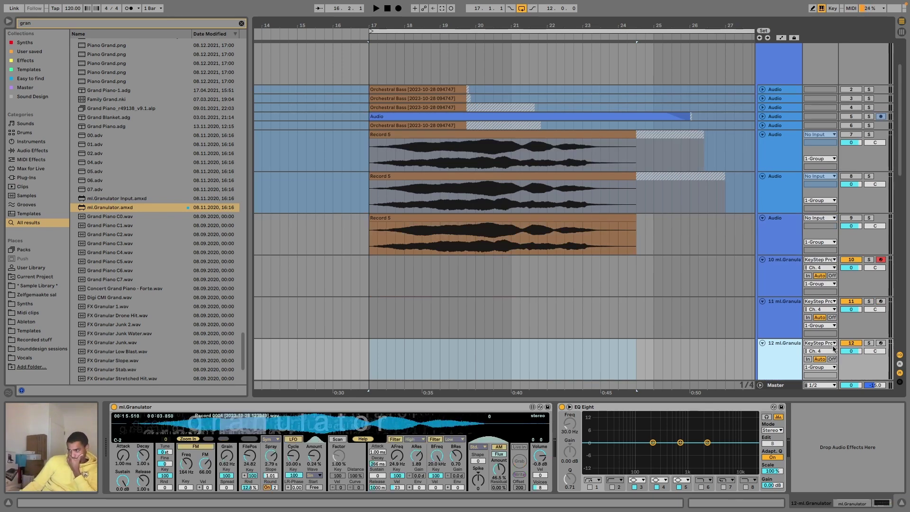
pyautogui.click(880, 302)
pyautogui.click(880, 343)
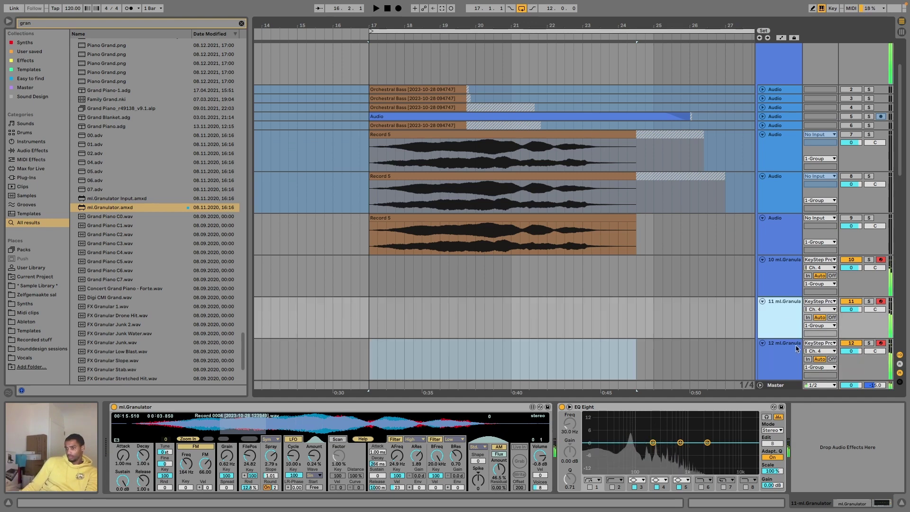
# Step: Search the browser for "random device" and insert Device Randomizer between the Granulator and EQ Eight on track 11
pyautogui.click(793, 321)
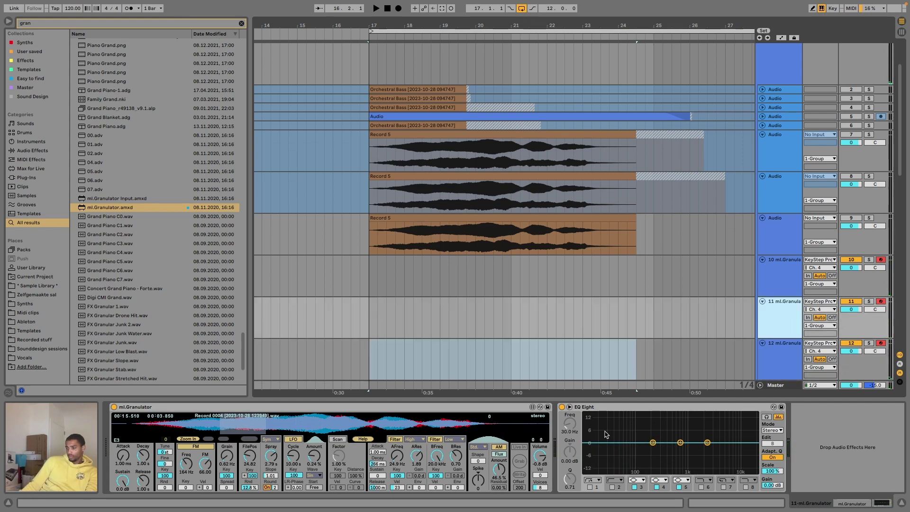
pyautogui.press('super+f')
pyautogui.write('random')
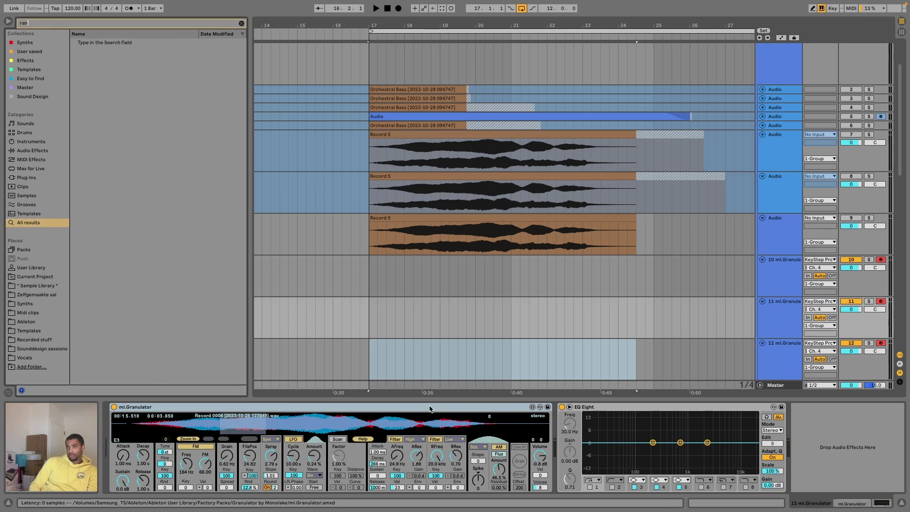
pyautogui.write(' de')
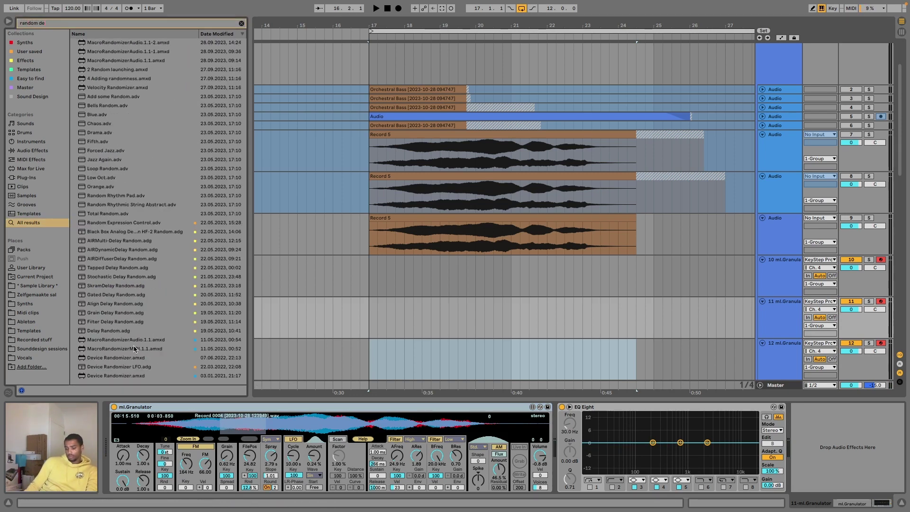
pyautogui.write('vice')
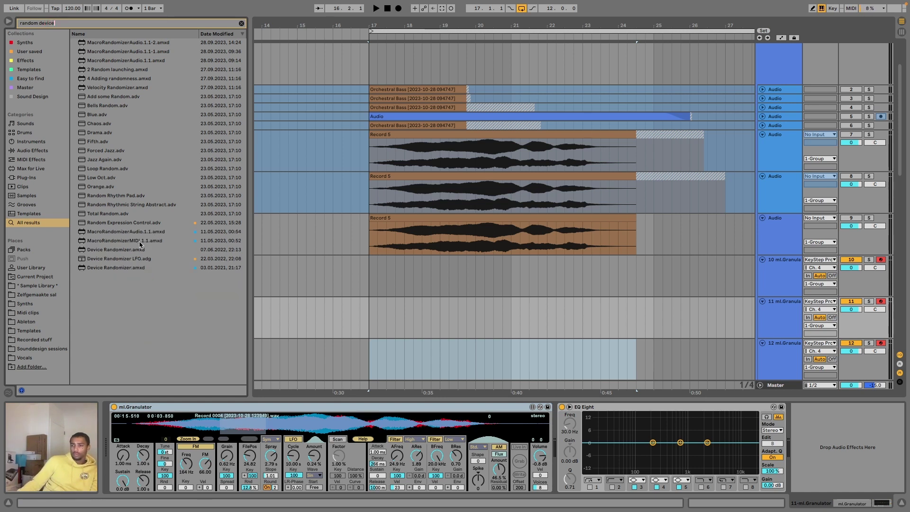
pyautogui.click(135, 268)
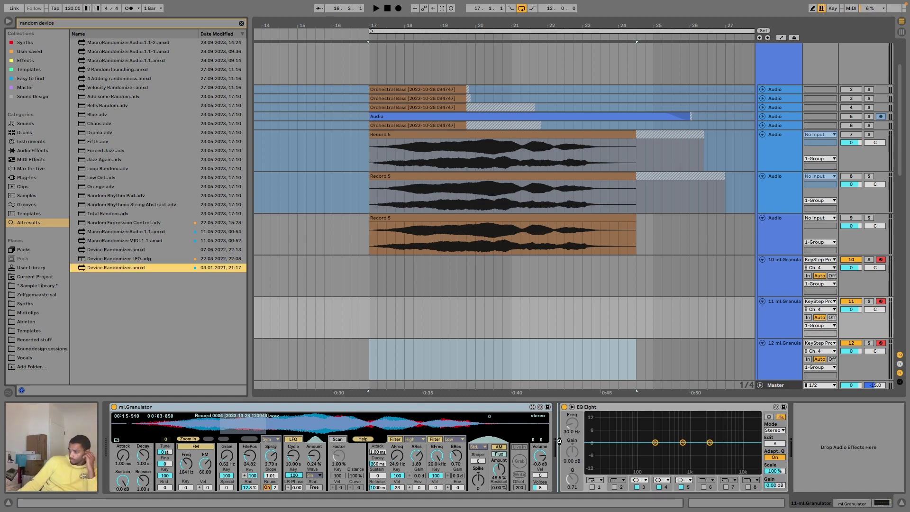
pyautogui.moveTo(558, 438); pyautogui.dragTo(560, 438)
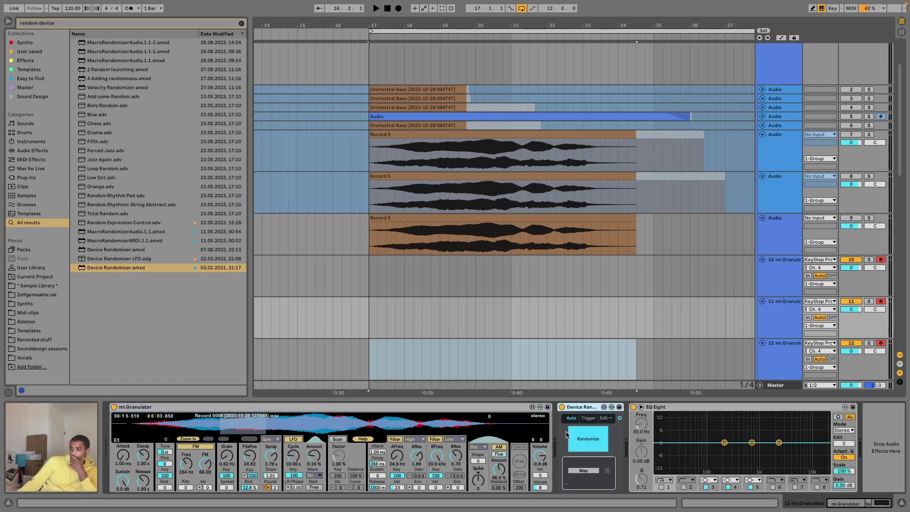
# Step: Map track 11's Device Randomizer to its Granulator and switch the randomizer to Trigger mode
pyautogui.click(581, 471)
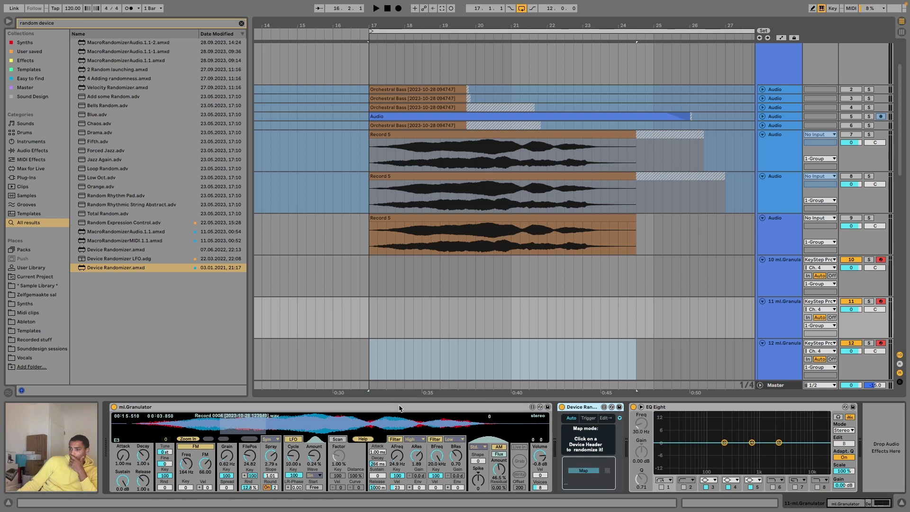
pyautogui.click(507, 424)
pyautogui.click(590, 418)
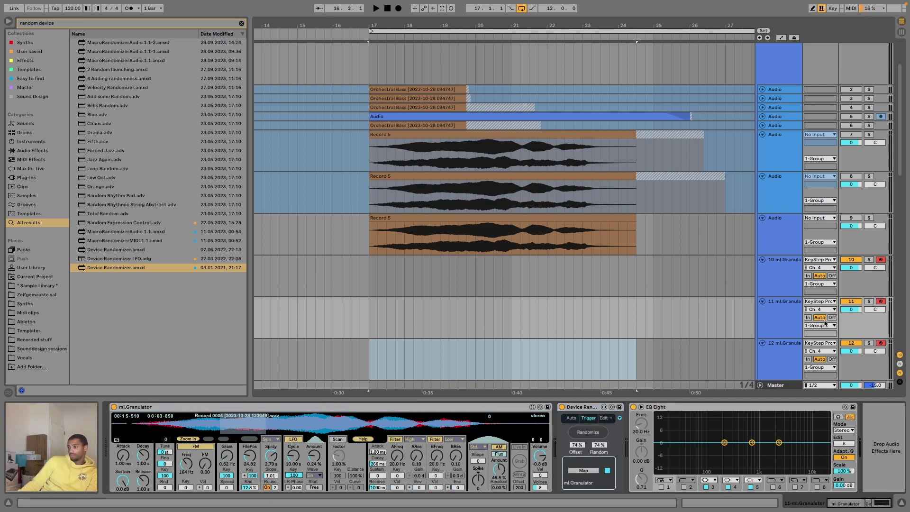
# Step: Disarm tracks 10 and 12 and randomize track 11's Granulator three times
pyautogui.click(881, 259)
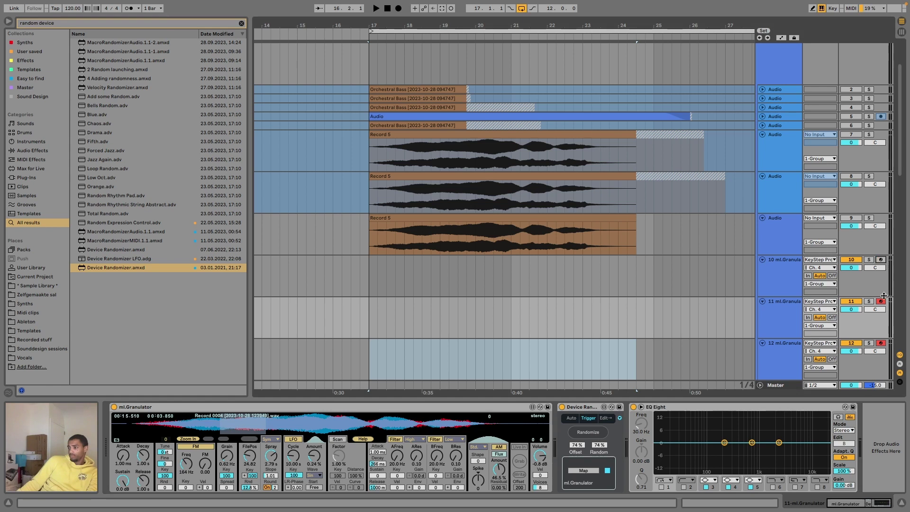
pyautogui.click(881, 343)
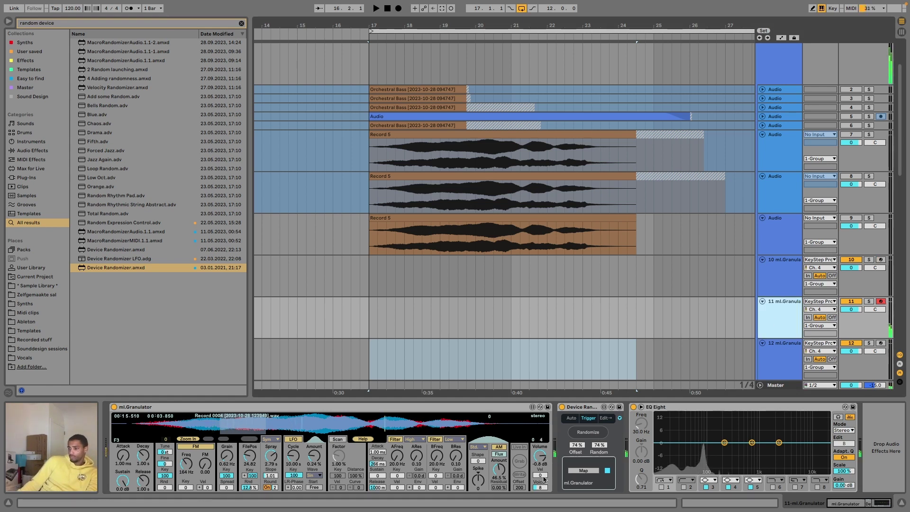
pyautogui.click(600, 432)
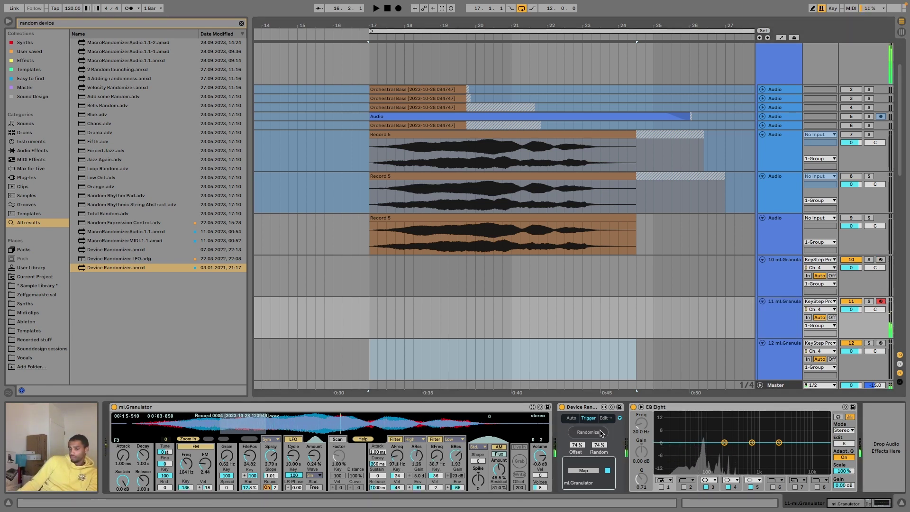
pyautogui.click(600, 432)
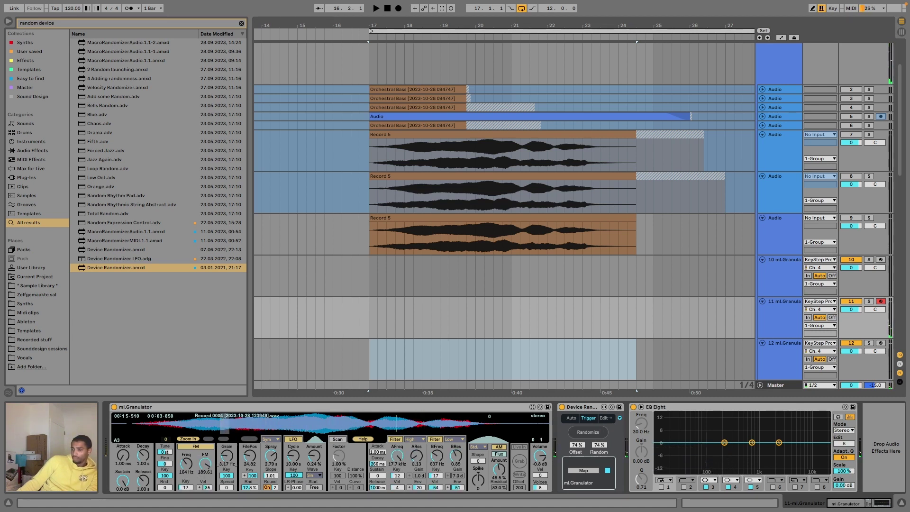
pyautogui.click(585, 434)
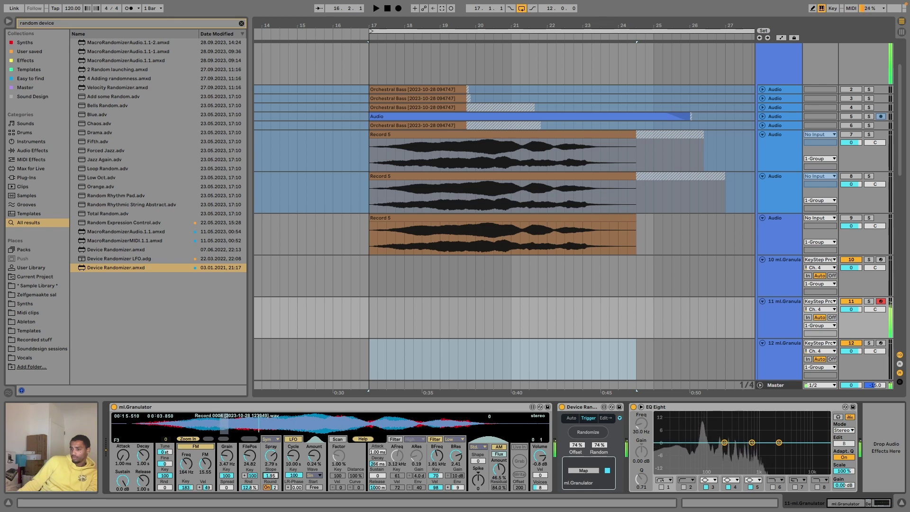
# Step: Set track 11's Granulator to FM 4.55 kHz, Grain 19.7 Hz, file position 37.42 and Spray 327 ms, and lower the track volume to -9.3 dB
pyautogui.moveTo(271, 458); pyautogui.dragTo(271, 495)
pyautogui.moveTo(270, 459); pyautogui.dragTo(270, 458)
pyautogui.moveTo(241, 460)
pyautogui.mouseDown()
pyautogui.moveTo(241, 440)
pyautogui.moveTo(270, 443)
pyautogui.moveTo(271, 458)
pyautogui.moveTo(226, 448)
pyautogui.moveTo(210, 469)
pyautogui.moveTo(186, 454)
pyautogui.moveTo(186, 438)
pyautogui.moveTo(206, 459)
pyautogui.moveTo(205, 450)
pyautogui.mouseUp()
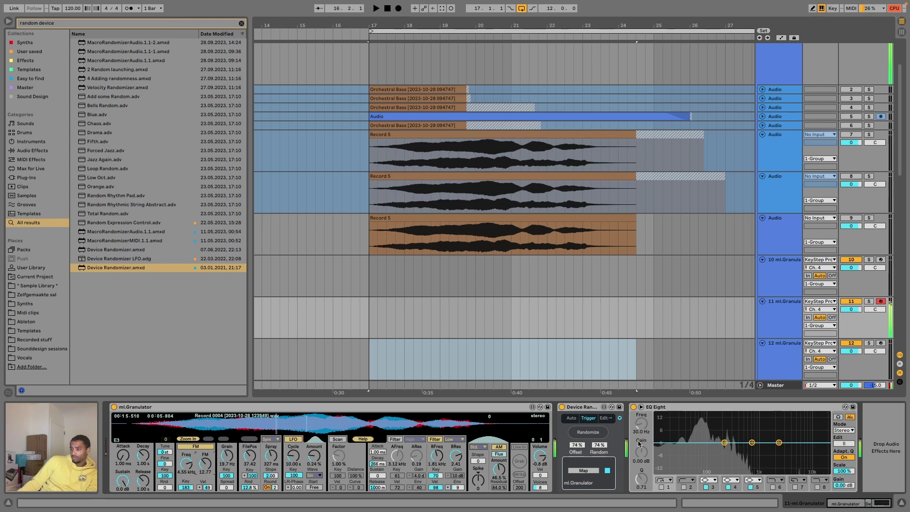
pyautogui.moveTo(855, 312); pyautogui.dragTo(855, 329)
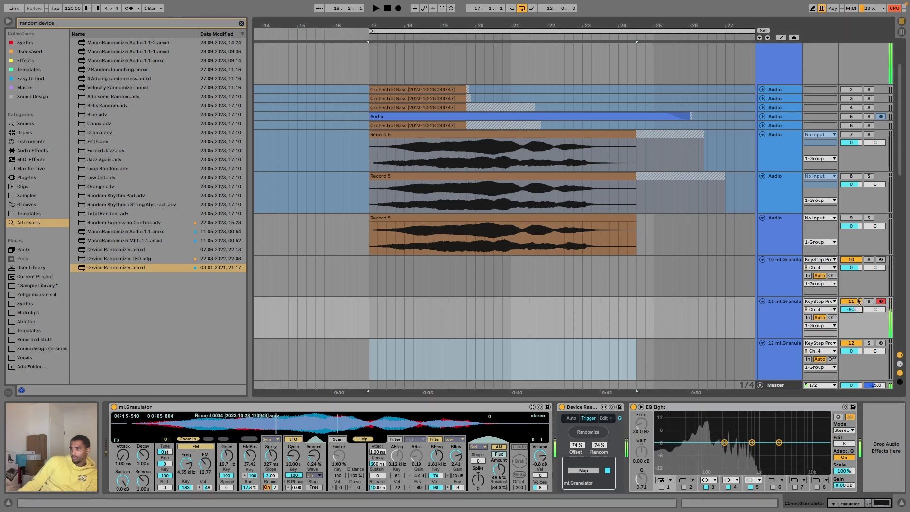
# Step: Arm track 10 again and enable Scan in its Granulator with a factor of 33.0 %
pyautogui.click(880, 260)
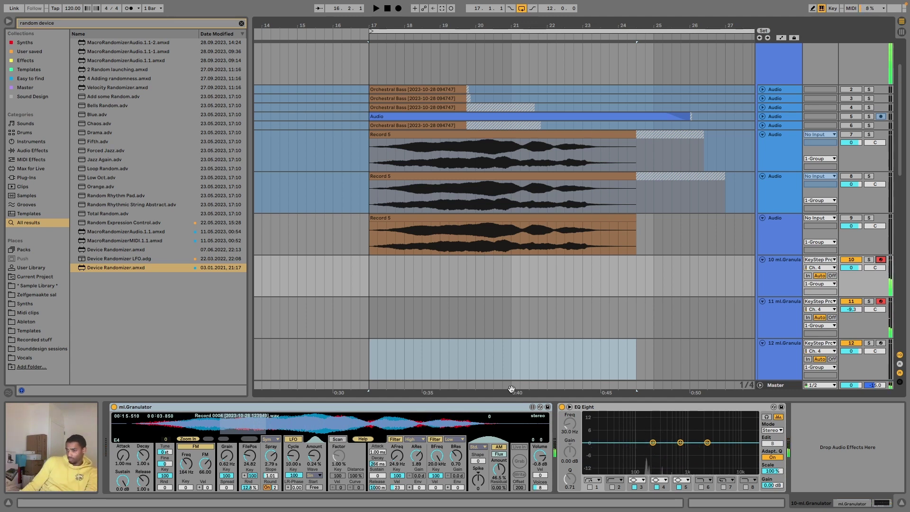
pyautogui.click(337, 455)
pyautogui.click(339, 439)
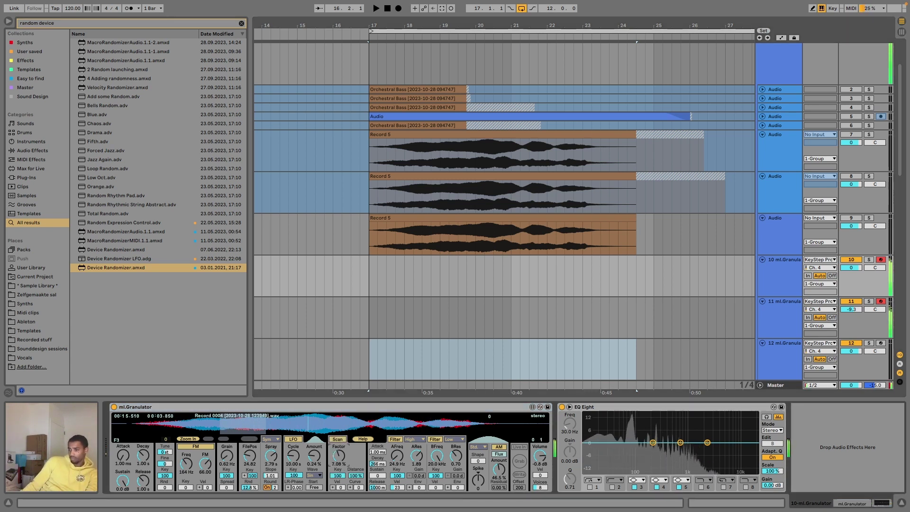
pyautogui.moveTo(338, 455); pyautogui.dragTo(337, 440)
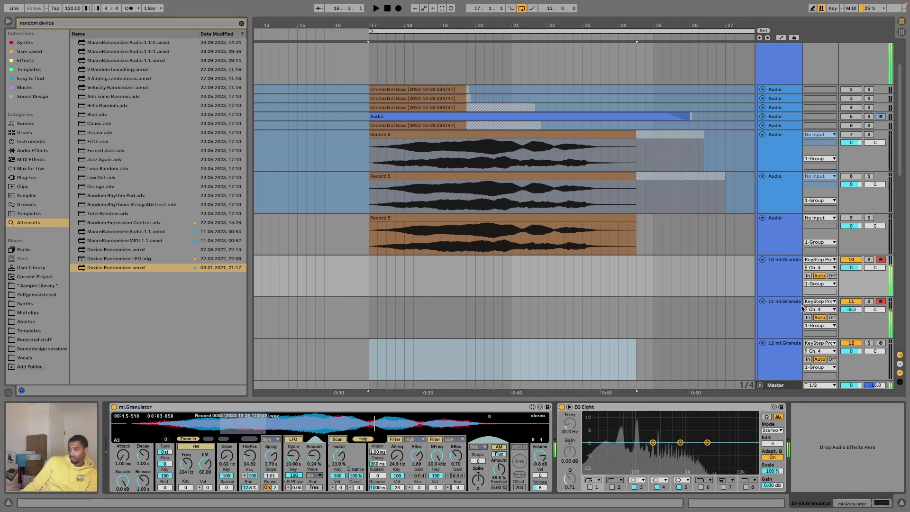
# Step: Compare the sound with track 11 muted and unmuted, and set its volume to -5.7 dB
pyautogui.click(854, 302)
pyautogui.click(854, 302)
pyautogui.doubleClick(855, 310)
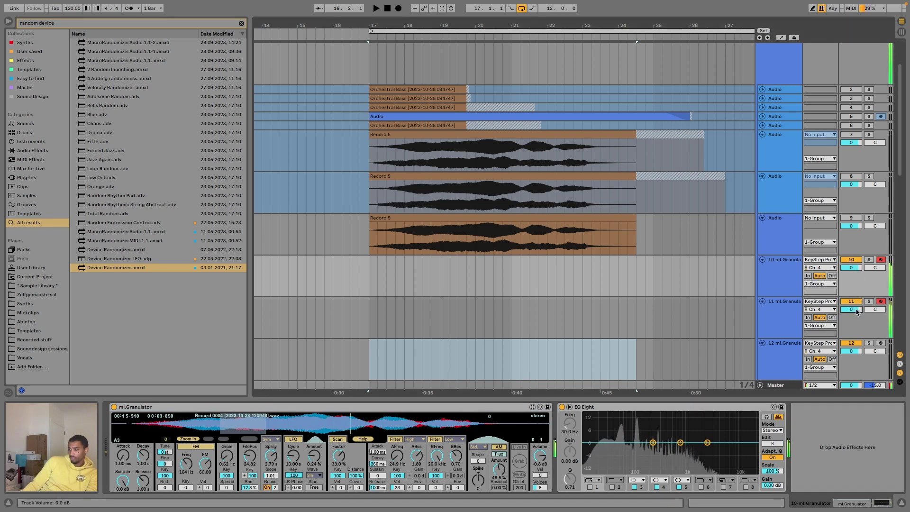
pyautogui.moveTo(856, 310); pyautogui.dragTo(852, 310)
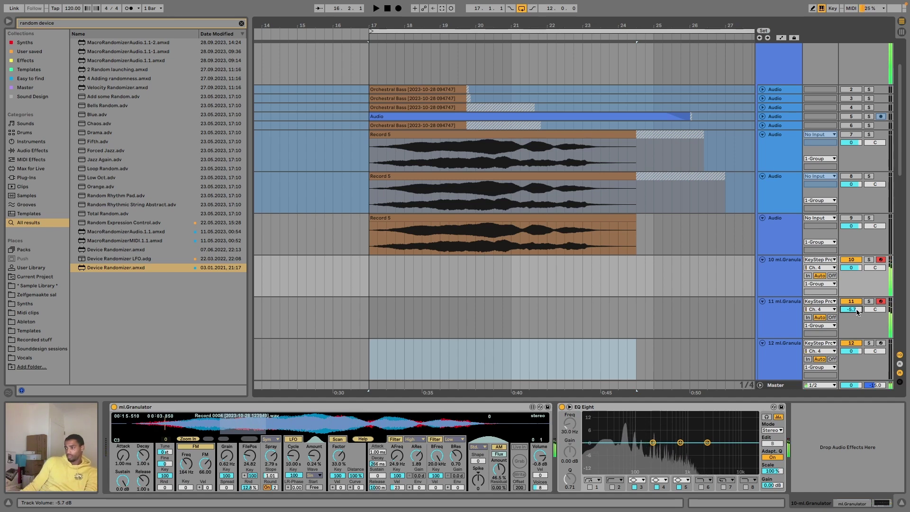
# Step: Copy track 11's Device Randomizer to track 12, map it to that track's Granulator and switch it to Trigger mode
pyautogui.click(782, 357)
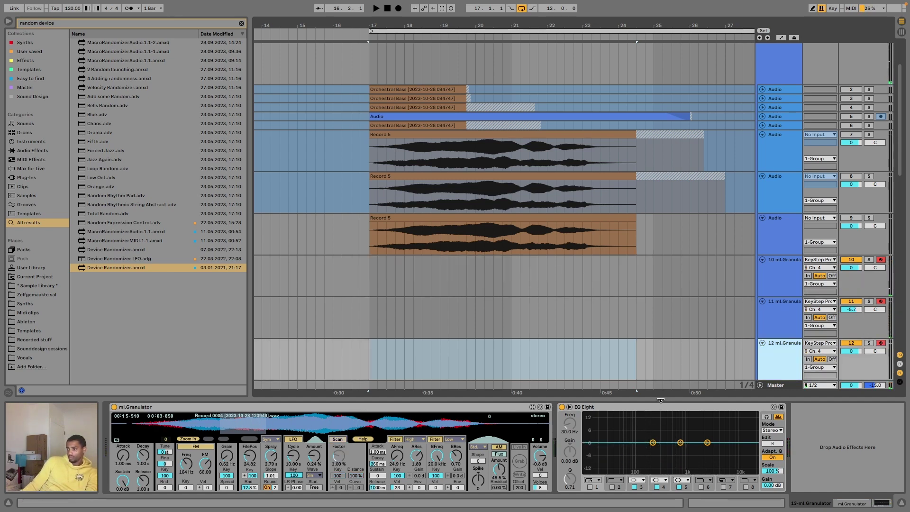
pyautogui.click(786, 328)
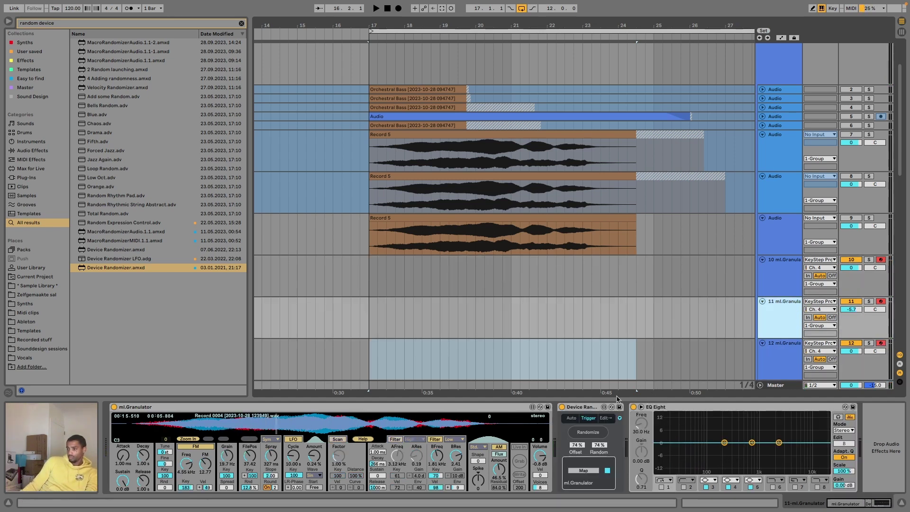
pyautogui.click(770, 358)
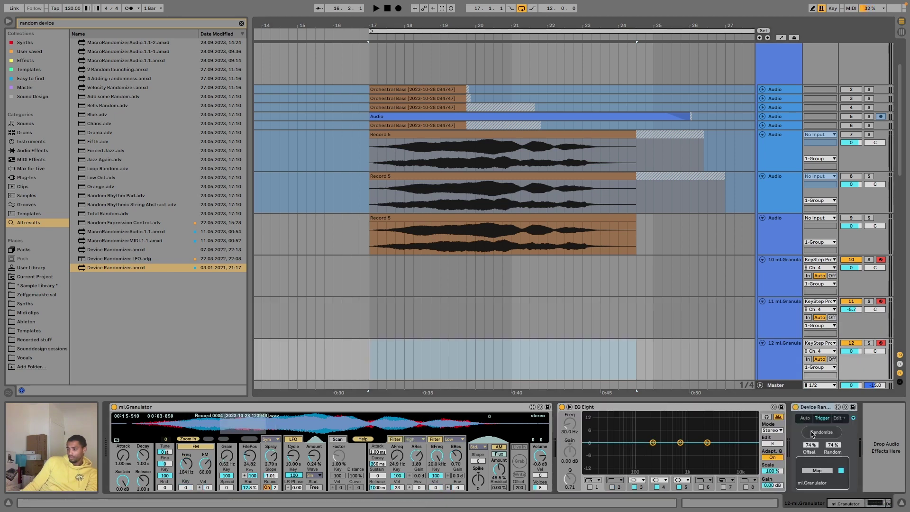
pyautogui.click(827, 471)
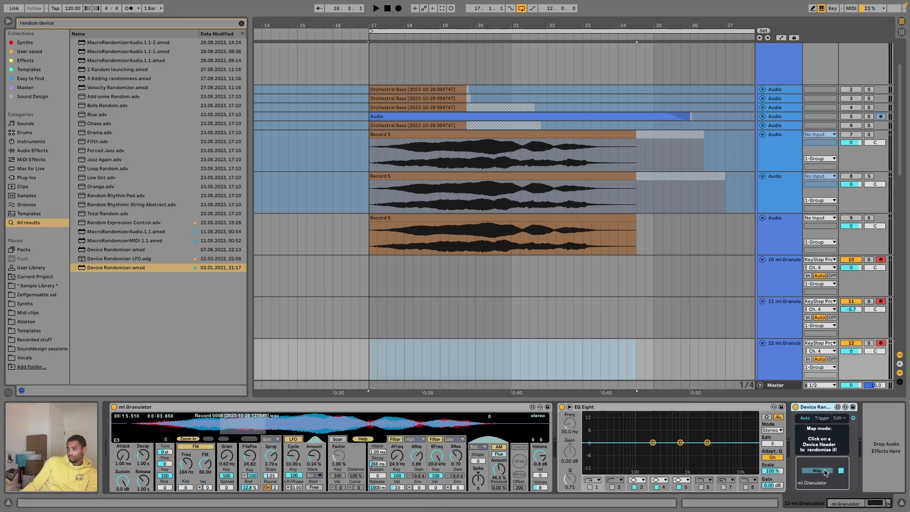
pyautogui.click(476, 407)
pyautogui.click(823, 429)
pyautogui.click(823, 418)
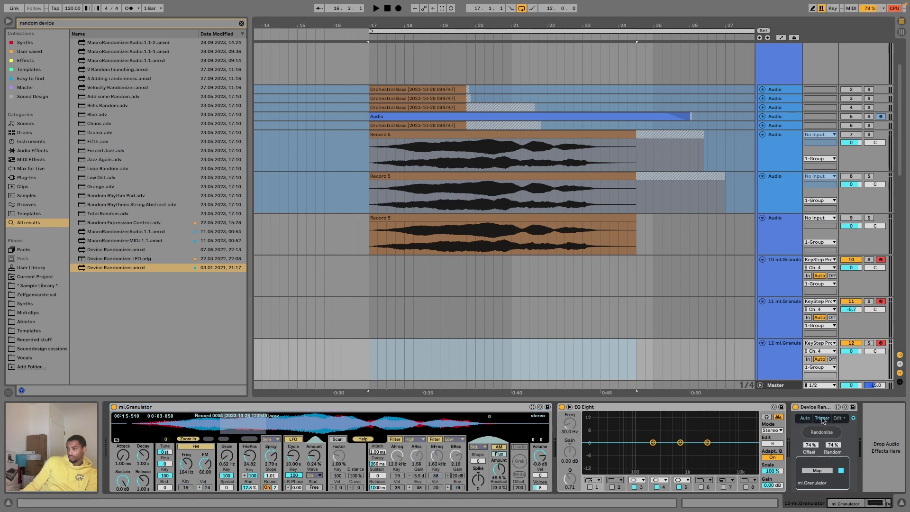
# Step: Randomize track 12's Granulator twice, and mute tracks 10 and 11
pyautogui.click(824, 431)
pyautogui.click(825, 433)
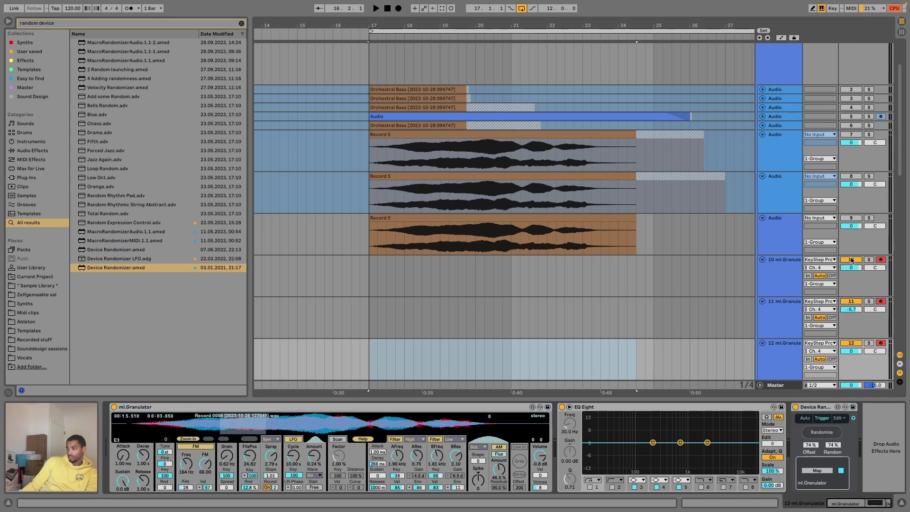
pyautogui.click(853, 301)
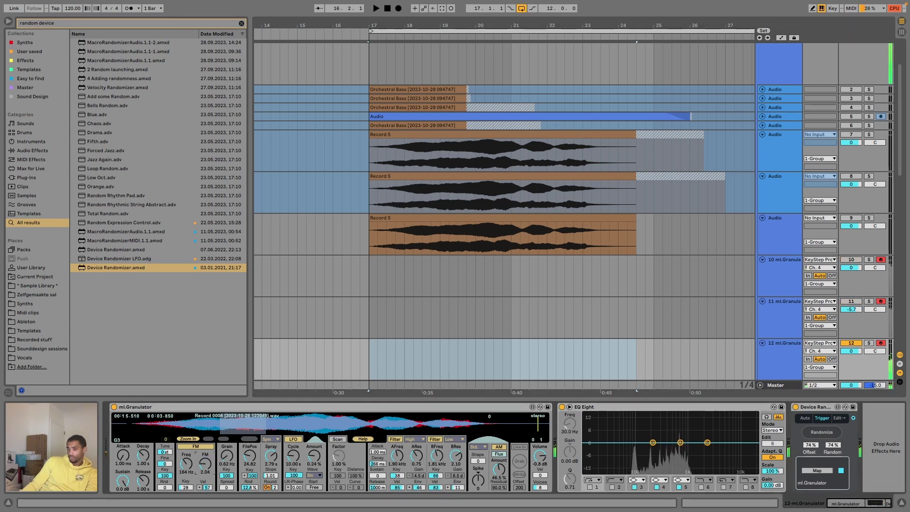
# Step: Set track 12's Granulator to FM 3.70 kHz, Grain 13.1 Hz, file position 35.06, Spray 17.0 ms, Round off and position randomness about 5.1 %
pyautogui.moveTo(227, 459)
pyautogui.mouseDown()
pyautogui.moveTo(227, 439)
pyautogui.moveTo(251, 424)
pyautogui.moveTo(251, 447)
pyautogui.moveTo(274, 448)
pyautogui.moveTo(275, 438)
pyautogui.mouseUp()
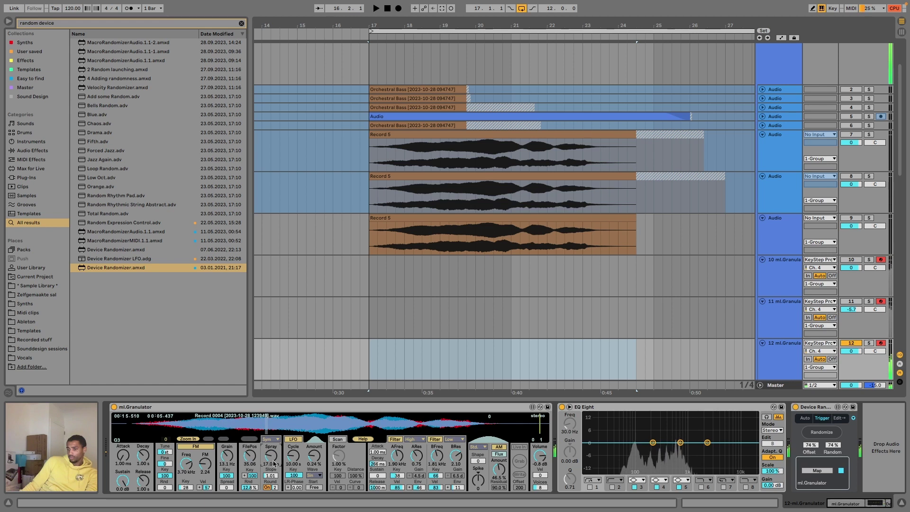
pyautogui.click(267, 487)
pyautogui.moveTo(252, 487); pyautogui.dragTo(252, 494)
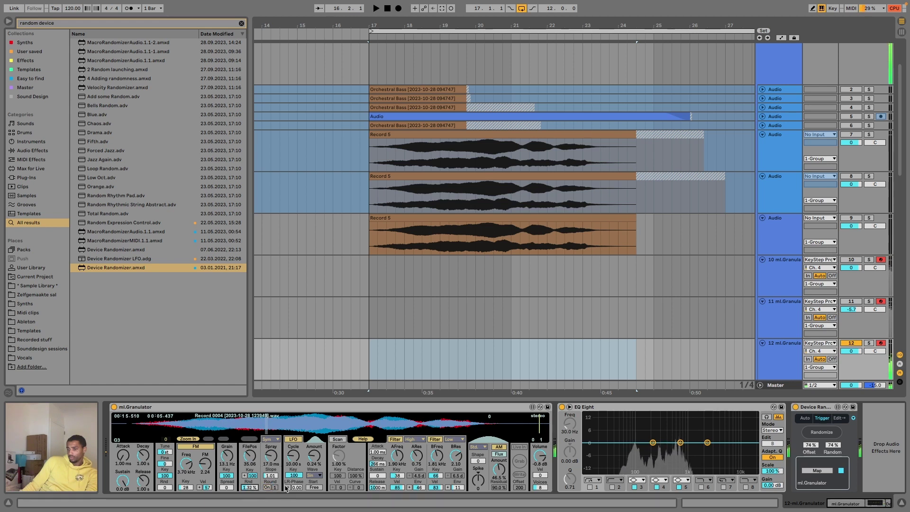
# Step: Set the LFO cycle to 243.1 s and amount to 4.35 %, file position to 29.97, filter A resonance to 2.04, and filter B to 10.6 kHz with resonance 2.41
pyautogui.moveTo(297, 459); pyautogui.dragTo(315, 448)
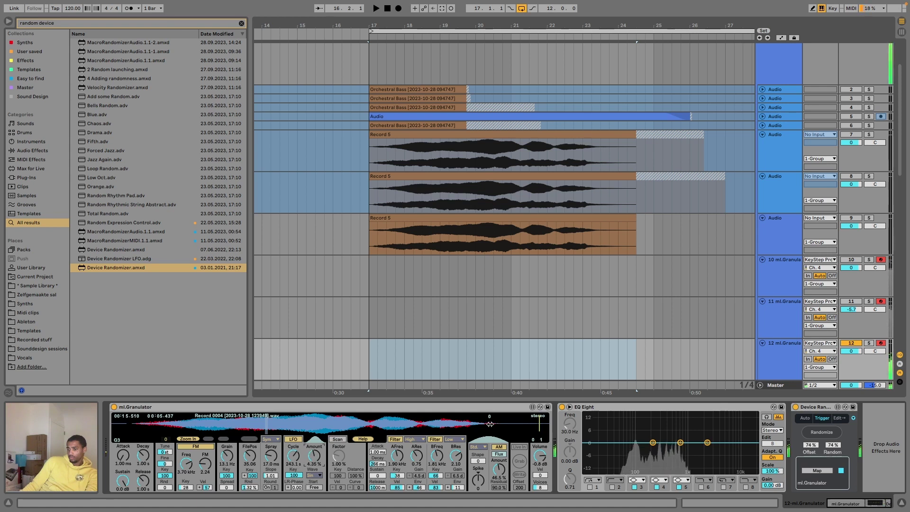
pyautogui.click(280, 429)
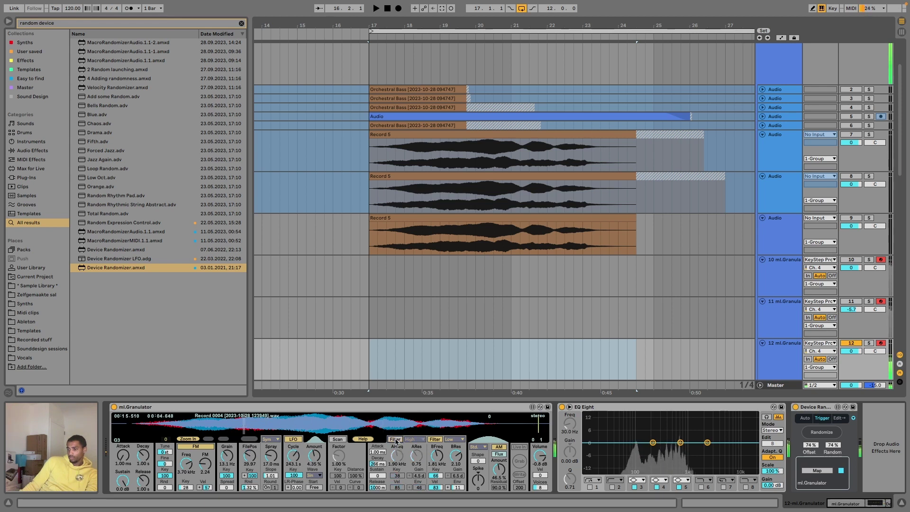
pyautogui.moveTo(416, 455); pyautogui.dragTo(455, 455)
pyautogui.moveTo(436, 488); pyautogui.dragTo(436, 502)
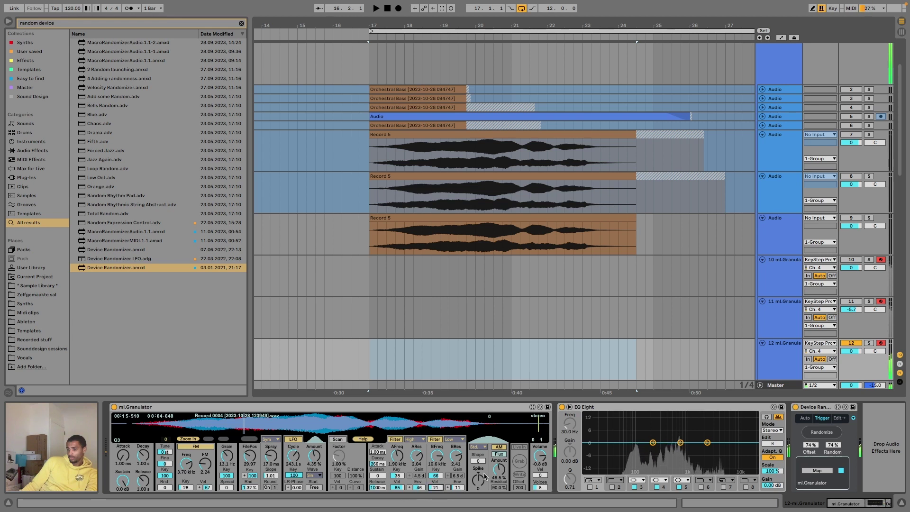
# Step: Try an AM amount of 28.3 %, grain Shape 53 and Spike 68 on track 12's Granulator
pyautogui.moveTo(497, 470); pyautogui.dragTo(497, 502)
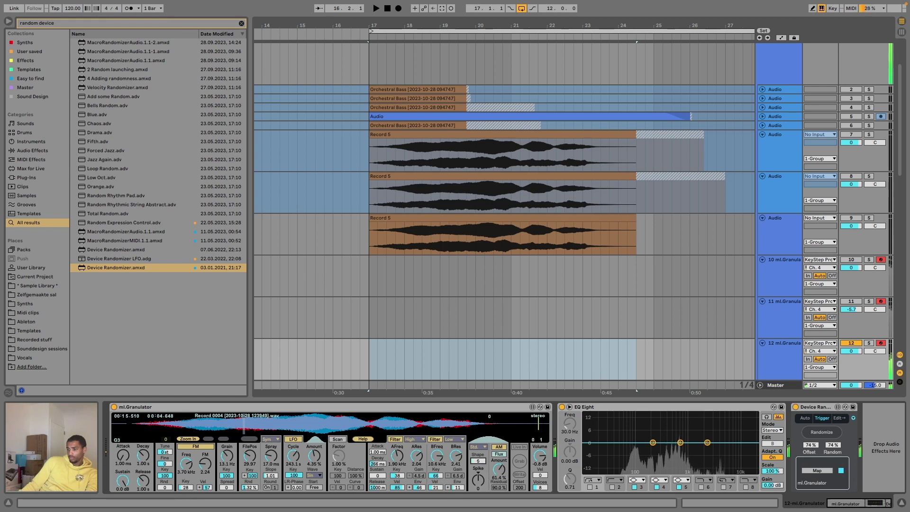
pyautogui.moveTo(477, 461); pyautogui.dragTo(477, 437)
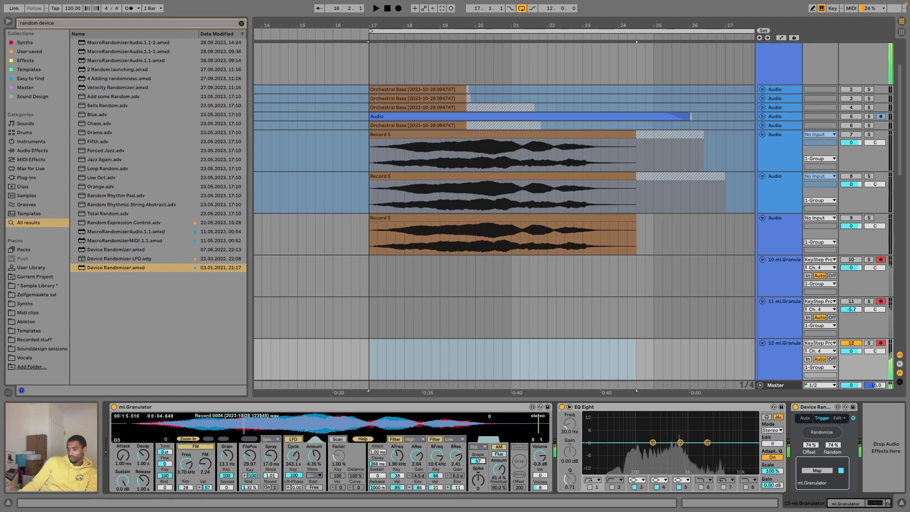
pyautogui.click(484, 448)
pyautogui.click(484, 461)
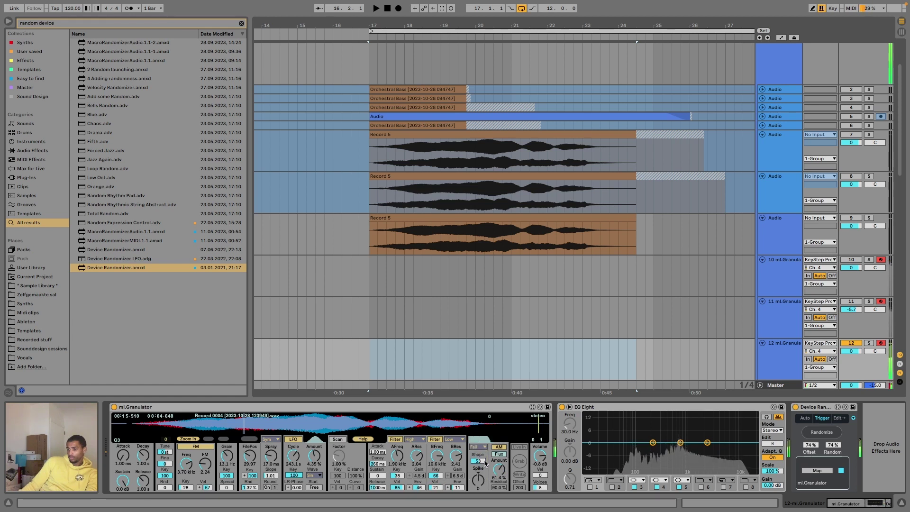
pyautogui.moveTo(483, 482); pyautogui.dragTo(483, 450)
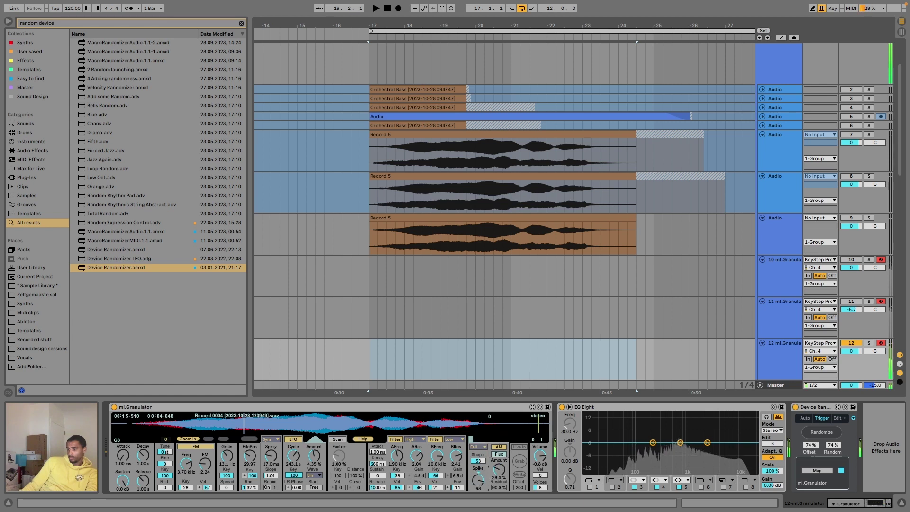
pyautogui.click(499, 448)
pyautogui.click(498, 447)
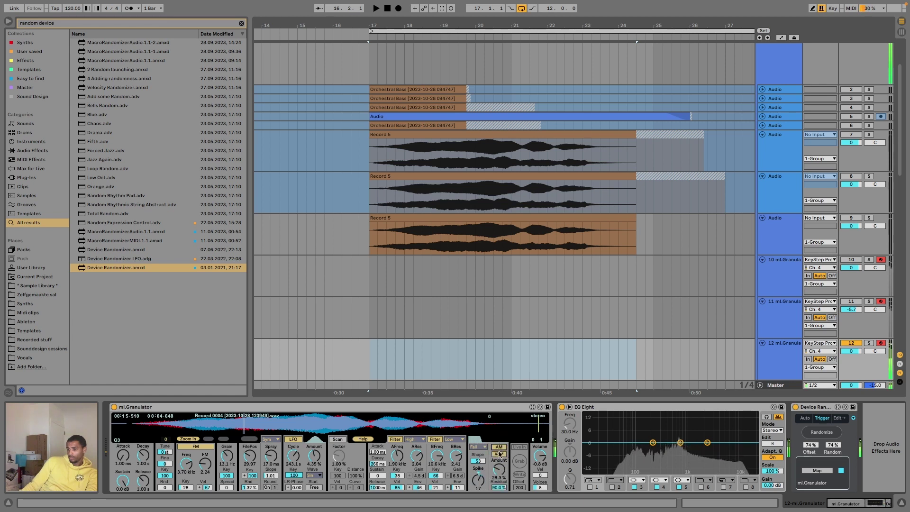
# Step: Lower the Granulator's AM amount to 12.6 % and switch off both AM and Flux
pyautogui.moveTo(498, 470); pyautogui.dragTo(488, 509)
pyautogui.click(478, 447)
pyautogui.click(480, 471)
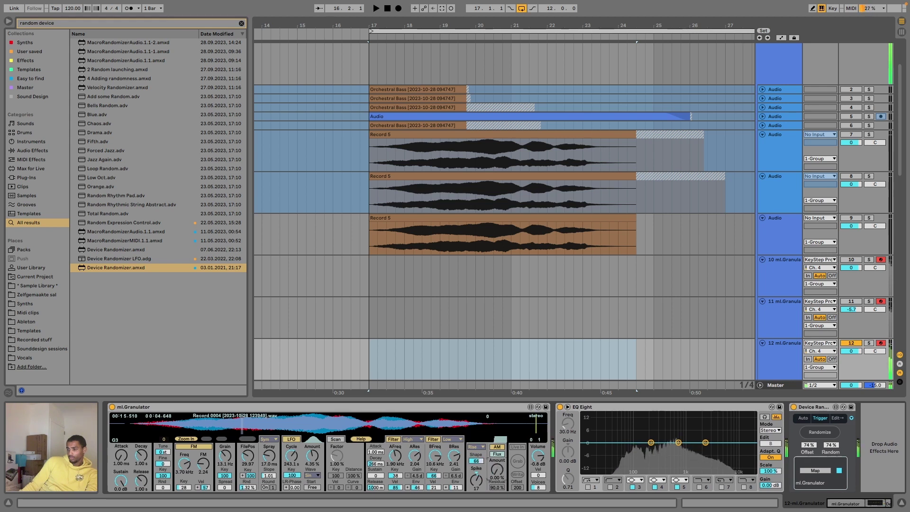
pyautogui.click(496, 447)
pyautogui.click(477, 447)
pyautogui.click(481, 464)
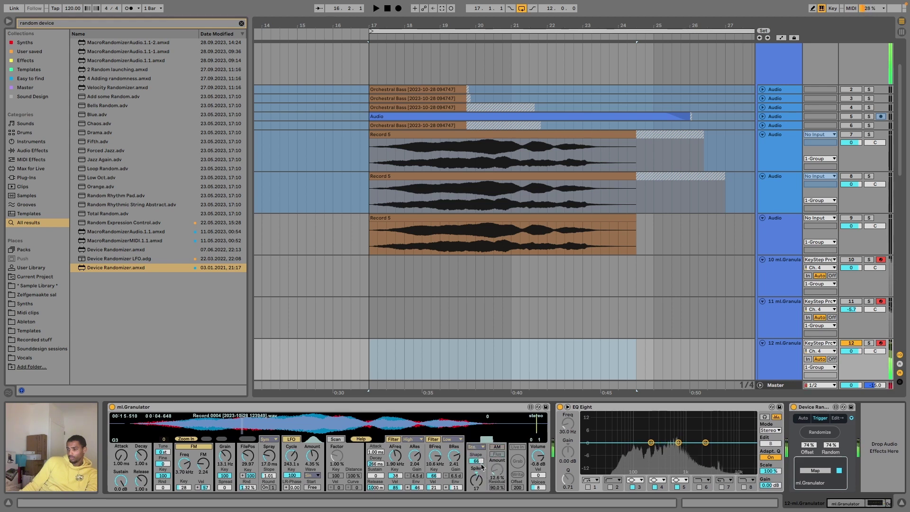
# Step: Set the Granulator's grain Shape to 0 and reset Spike to its default after trying -100
pyautogui.moveTo(481, 466); pyautogui.dragTo(481, 510)
pyautogui.click(476, 461)
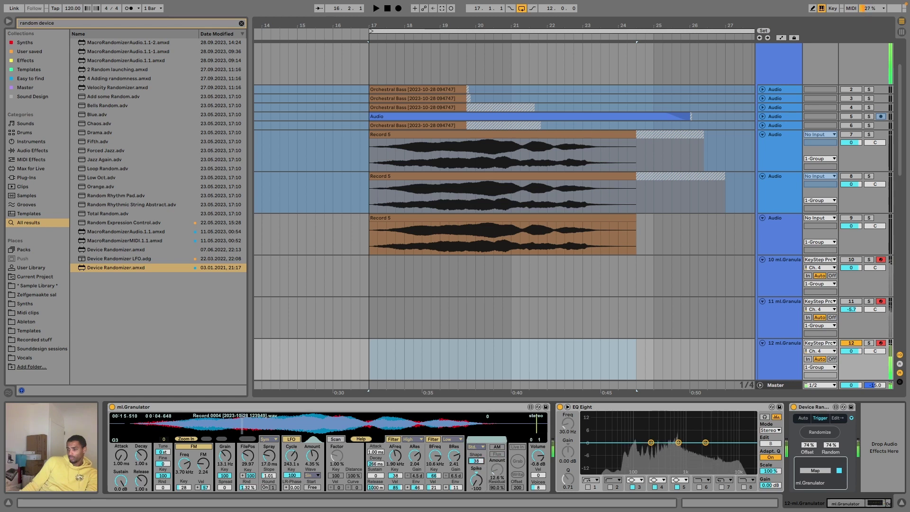
pyautogui.moveTo(478, 461); pyautogui.dragTo(479, 478)
pyautogui.click(476, 447)
pyautogui.click(496, 460)
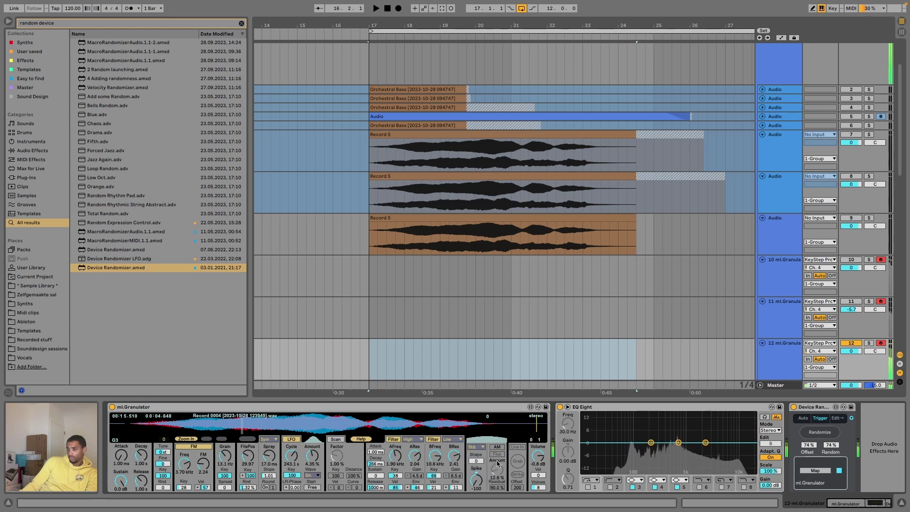
pyautogui.doubleClick(479, 480)
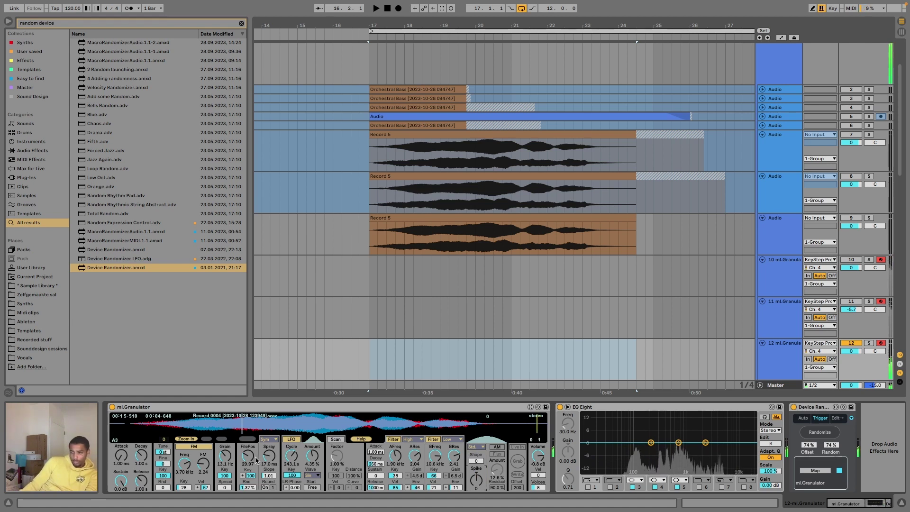
# Step: Set the Granulator to file position 47.24 with randomness 0.02 %, Spray 2.79 s, Grain 0.83 Hz, FM amount 8.46 and Spread 185
pyautogui.moveTo(257, 456); pyautogui.dragTo(249, 501)
pyautogui.doubleClick(250, 474)
pyautogui.moveTo(268, 457); pyautogui.dragTo(268, 422)
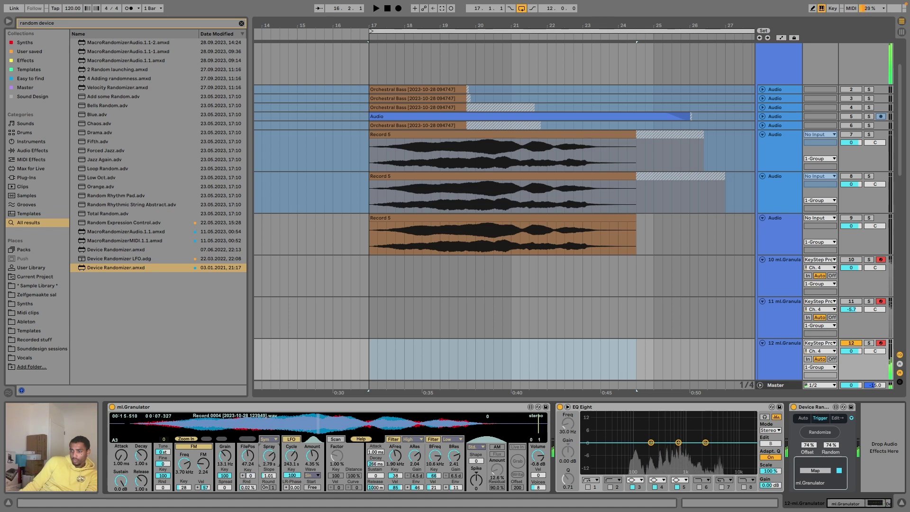
pyautogui.moveTo(228, 461); pyautogui.dragTo(228, 448)
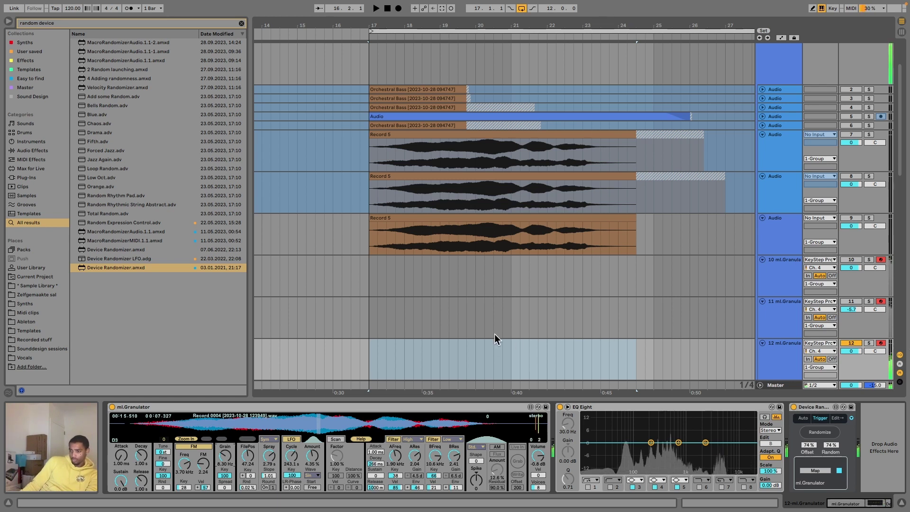
pyautogui.moveTo(203, 464); pyautogui.dragTo(204, 435)
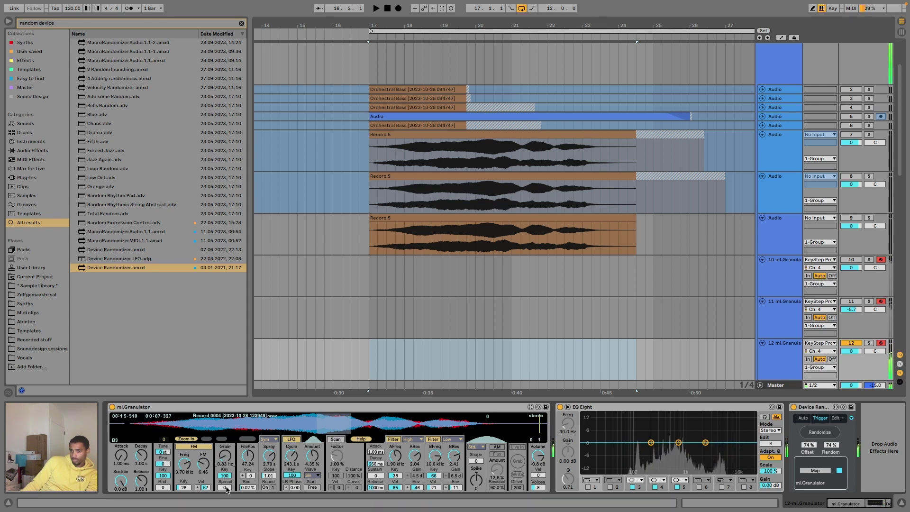
pyautogui.moveTo(226, 488)
pyautogui.mouseDown()
pyautogui.moveTo(226, 455)
pyautogui.moveTo(243, 462)
pyautogui.moveTo(242, 440)
pyautogui.moveTo(243, 501)
pyautogui.moveTo(243, 484)
pyautogui.mouseUp()
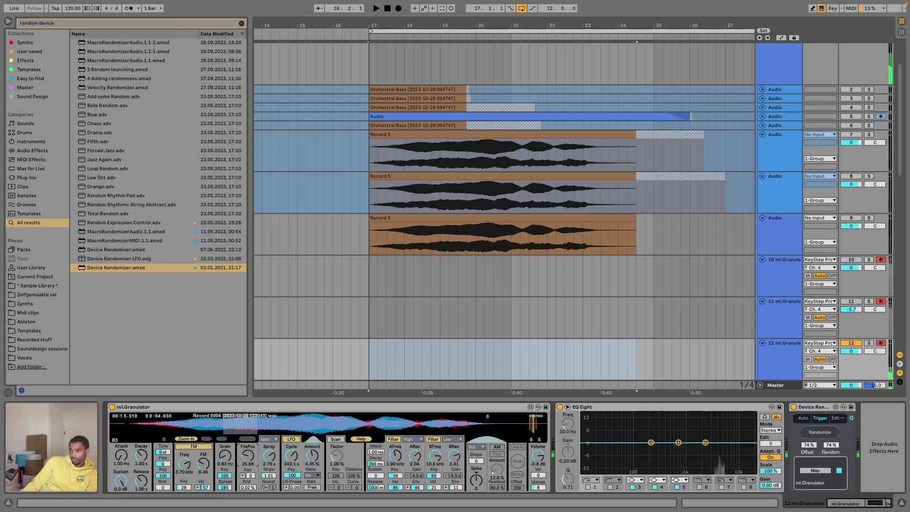
# Step: Set the Granulator's file position to 37.42, Spray to 2.87 s, Slope to 1.08 and LFO cycle to 160.3 s
pyautogui.moveTo(532, 423); pyautogui.dragTo(293, 424)
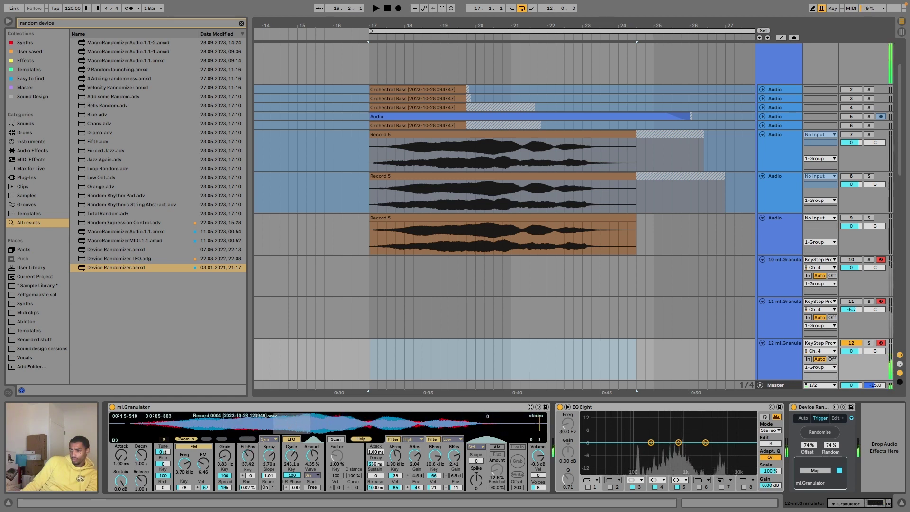
pyautogui.moveTo(269, 455); pyautogui.dragTo(268, 414)
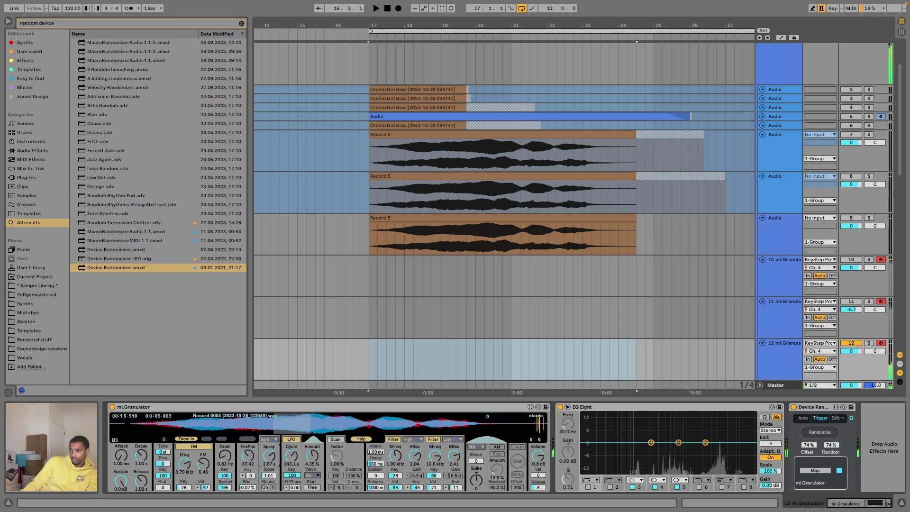
pyautogui.moveTo(269, 475); pyautogui.dragTo(291, 464)
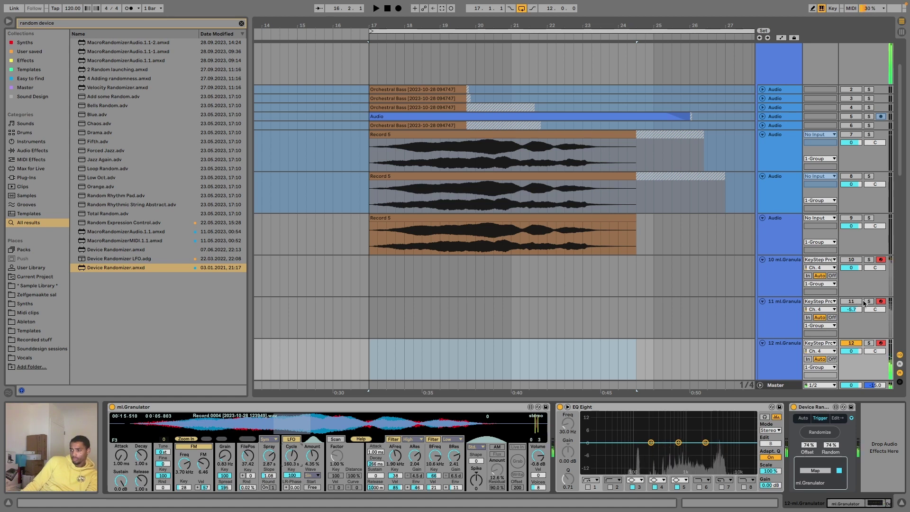
# Step: Unmute tracks 10 and 11, and set track 12's LFO to 122.0 s and 13.5 %, Scan factor 28.4 %, and FM 901 Hz with amount 34.29
pyautogui.click(858, 261)
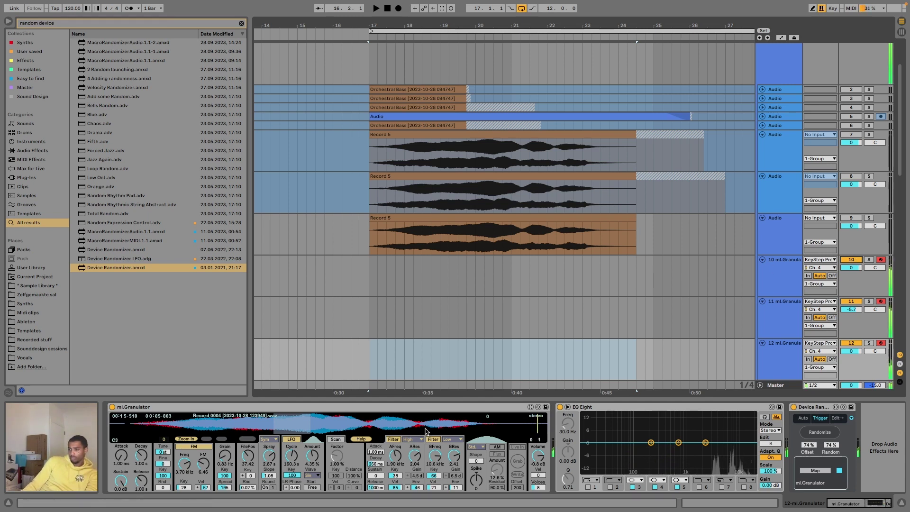
pyautogui.moveTo(291, 456); pyautogui.dragTo(335, 446)
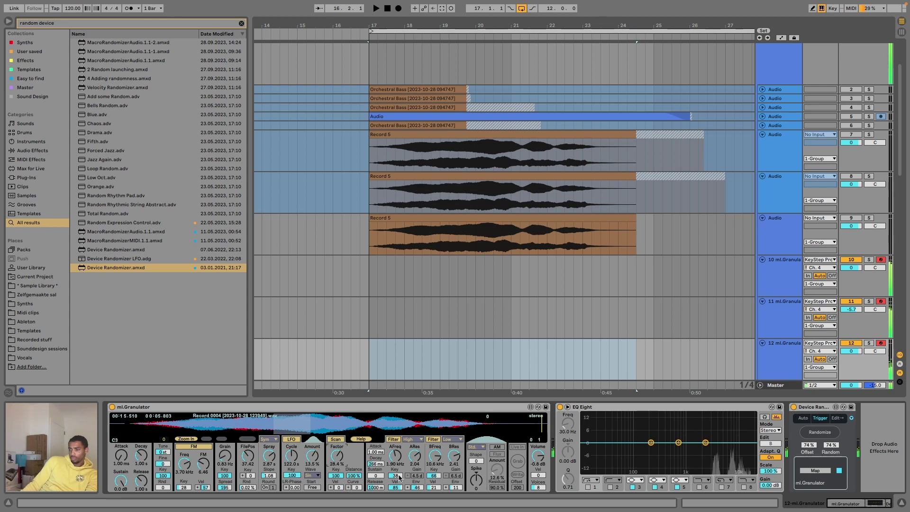
pyautogui.moveTo(203, 465); pyautogui.dragTo(184, 451)
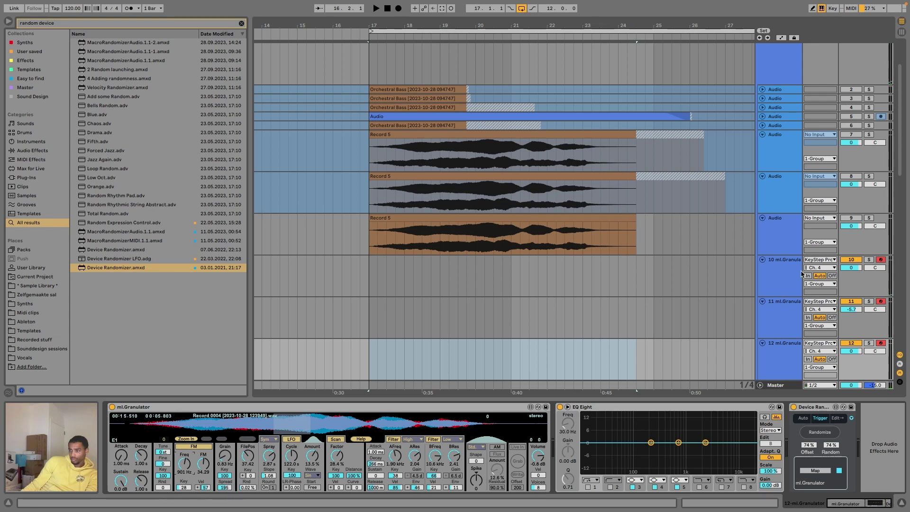
# Step: Compare the three Granulator tracks and set the Spread on track 11's Granulator to 184
pyautogui.click(784, 326)
pyautogui.click(790, 290)
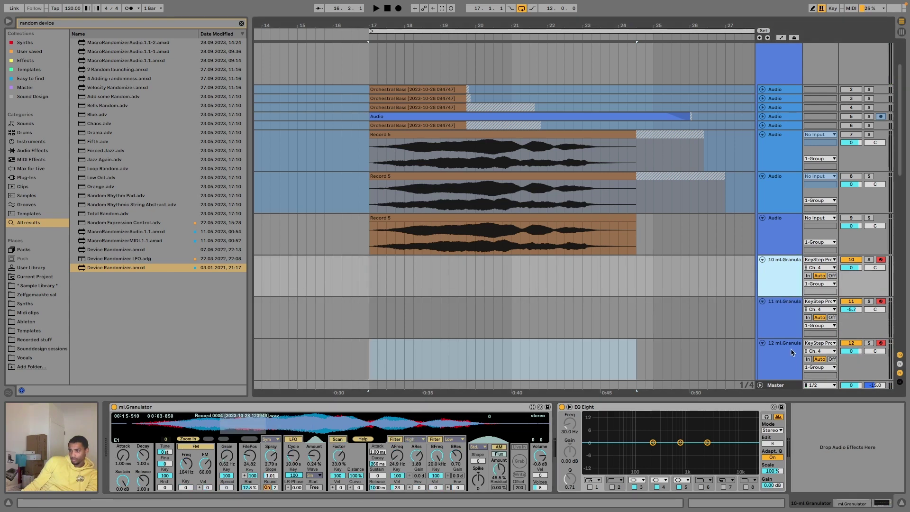
pyautogui.click(791, 352)
pyautogui.click(789, 327)
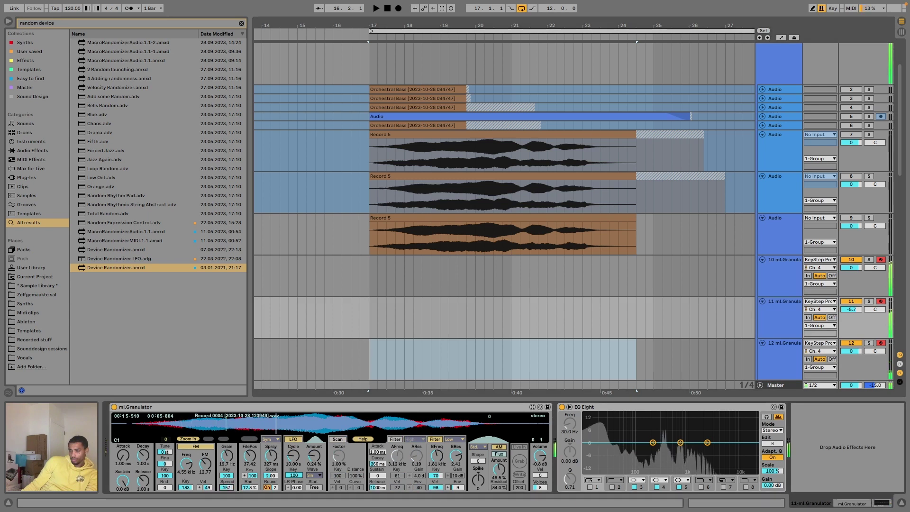
pyautogui.moveTo(234, 487); pyautogui.dragTo(234, 483)
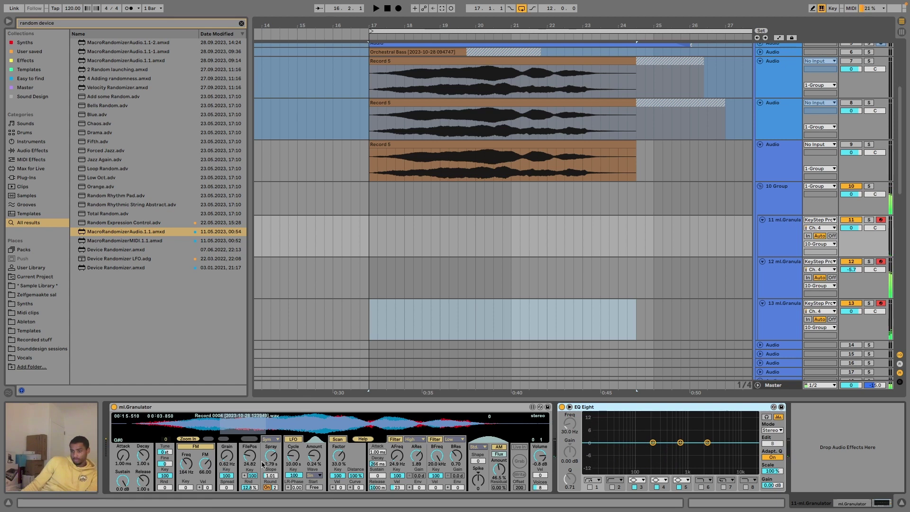
# Step: Try a +48 st tune on track 11's Granulator, return it to 0 st and set the tune randomness to 100
pyautogui.moveTo(164, 452); pyautogui.dragTo(165, 439)
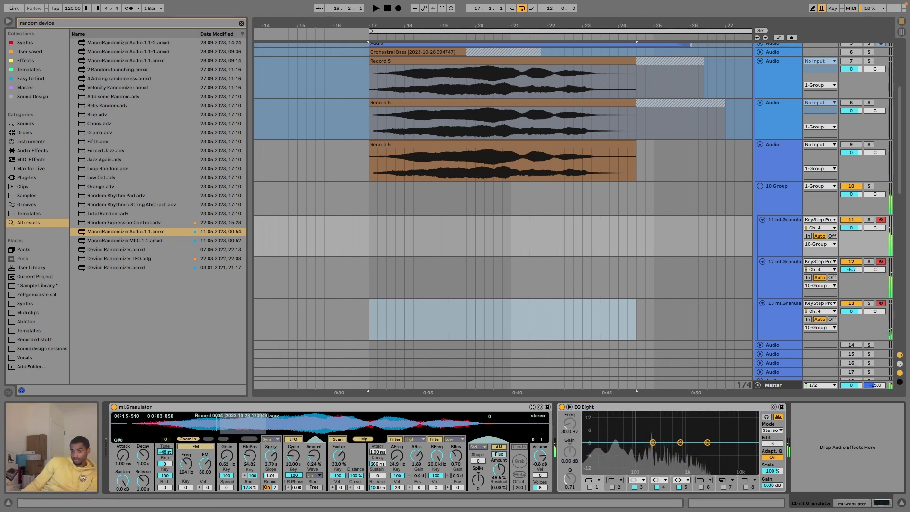
pyautogui.moveTo(167, 466); pyautogui.dragTo(167, 476)
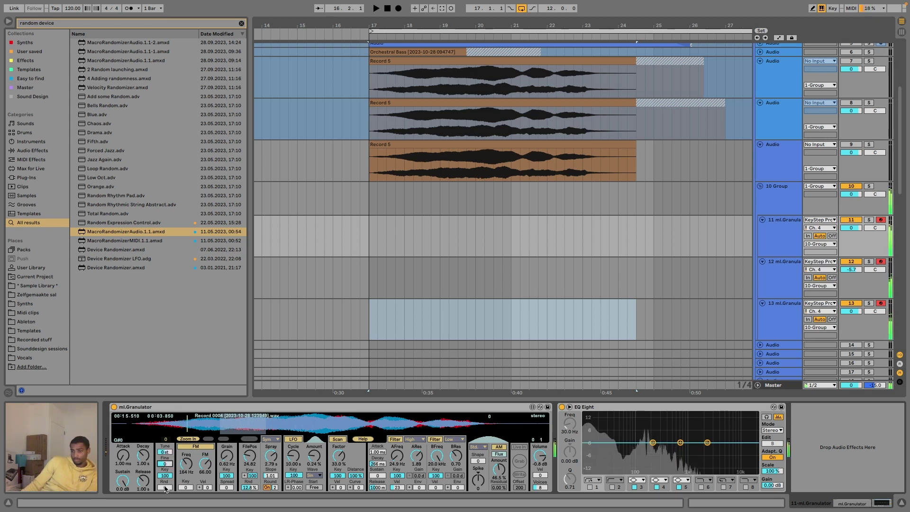
pyautogui.moveTo(166, 488); pyautogui.dragTo(165, 470)
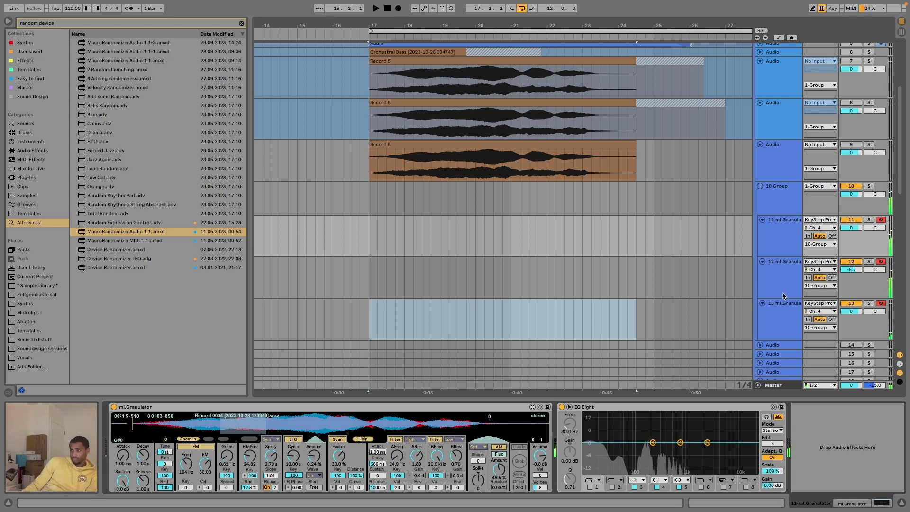
# Step: Set the tune randomness to 100 on the Granulators of tracks 12 and 13
pyautogui.press('Down')
pyautogui.moveTo(164, 494); pyautogui.dragTo(164, 492)
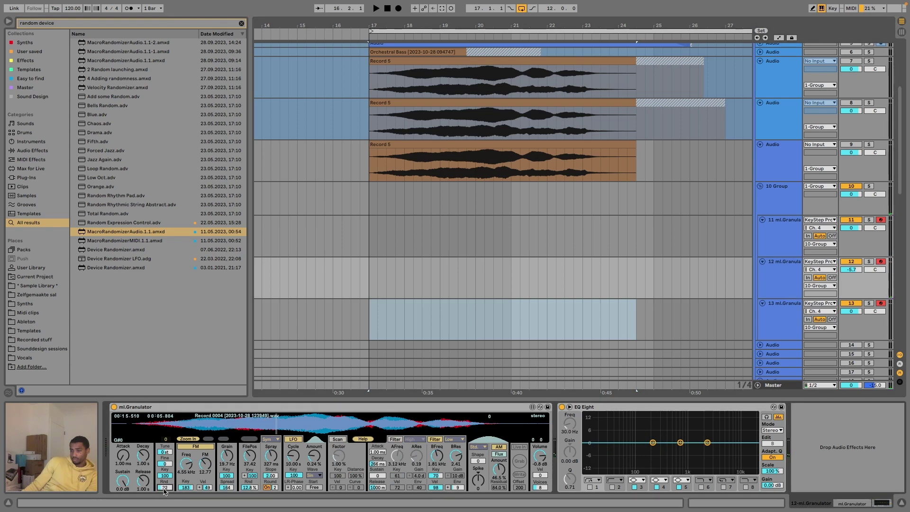
pyautogui.click(771, 321)
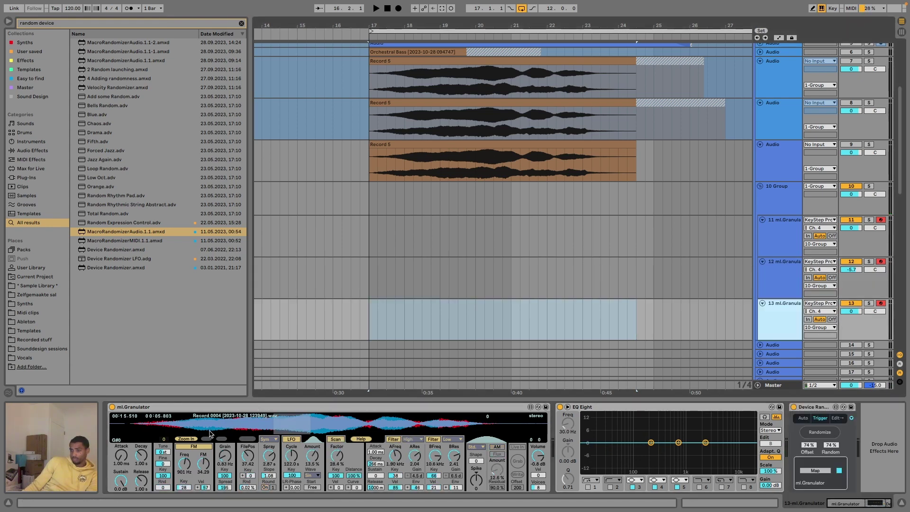
pyautogui.moveTo(167, 488); pyautogui.dragTo(168, 486)
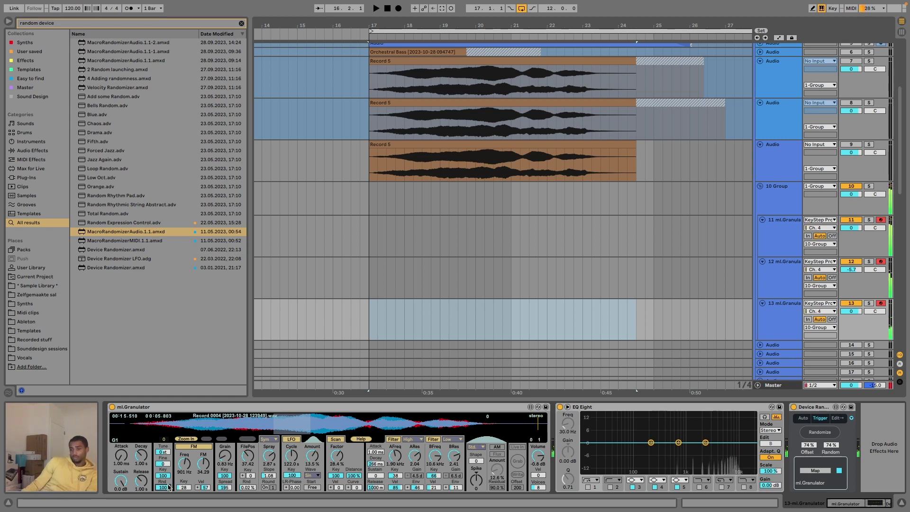
# Step: Try tune key tracking at 0 on track 12's Granulator, restore it to 100, and select the group track
pyautogui.click(758, 318)
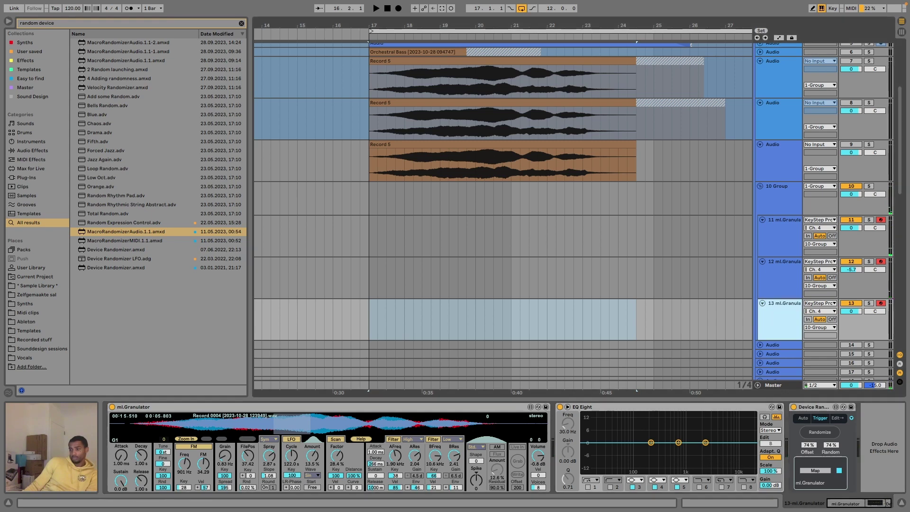
pyautogui.click(797, 262)
pyautogui.moveTo(163, 474); pyautogui.dragTo(165, 478)
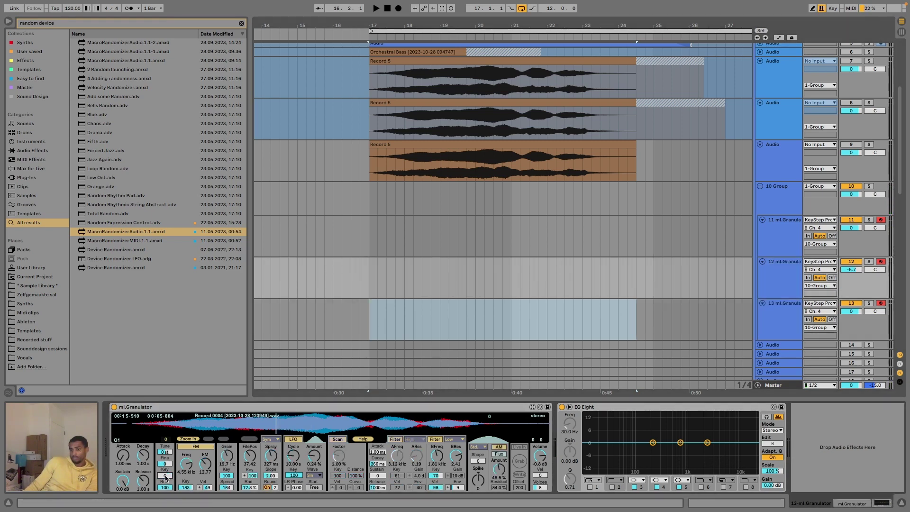
pyautogui.click(776, 248)
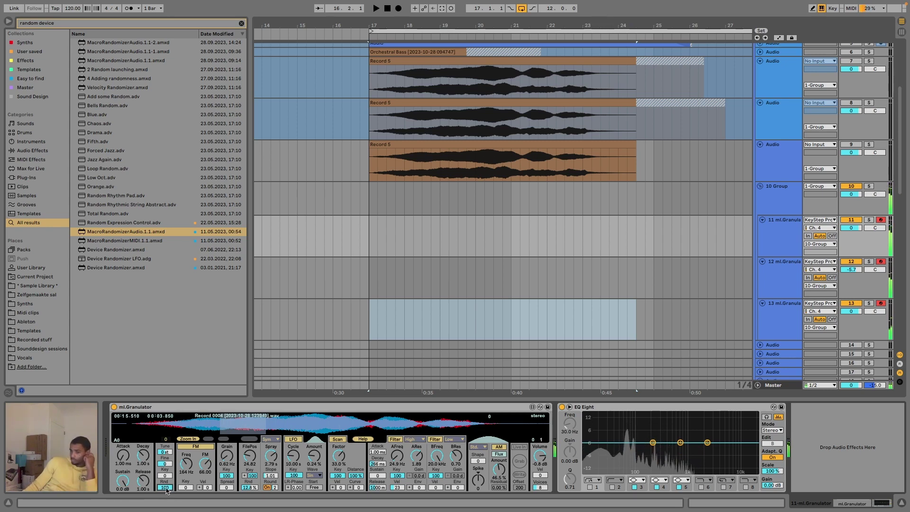
pyautogui.click(773, 278)
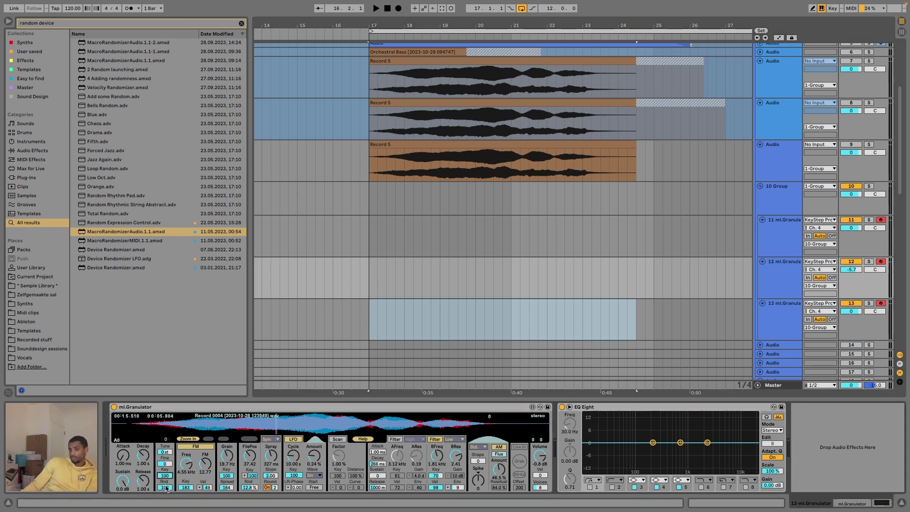
pyautogui.click(780, 308)
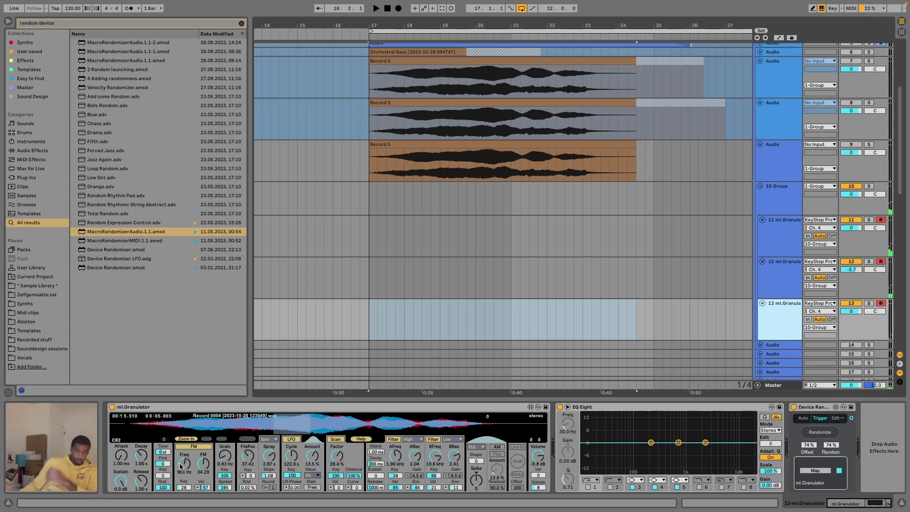
pyautogui.click(784, 199)
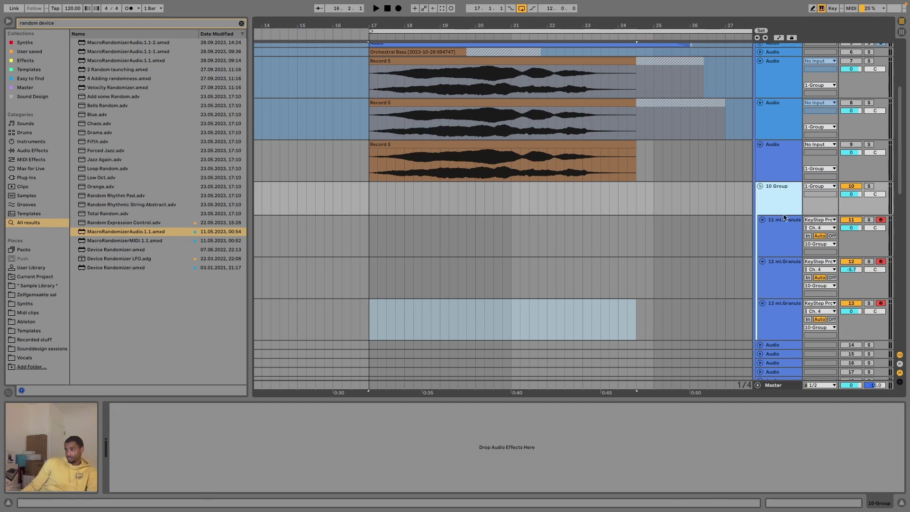
# Step: Route the output of 10-Group into audio track 14 and arm that track for recording
pyautogui.click(772, 348)
pyautogui.scroll(-1, 773, 346)
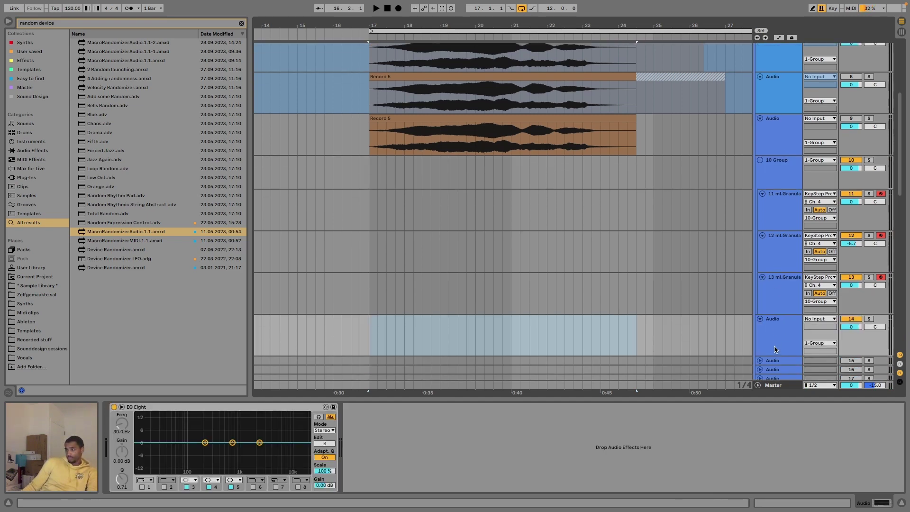
pyautogui.click(819, 317)
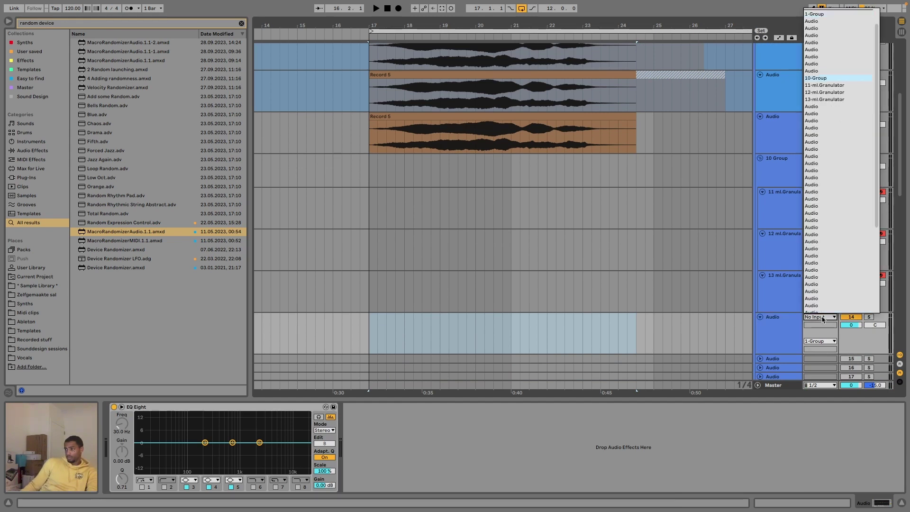
pyautogui.press('Return')
pyautogui.click(880, 317)
# Step: Record the Granulator group from bar 17 onto the armed tracks and turn looping off so the take continues
pyautogui.scroll(-4, 685, 297)
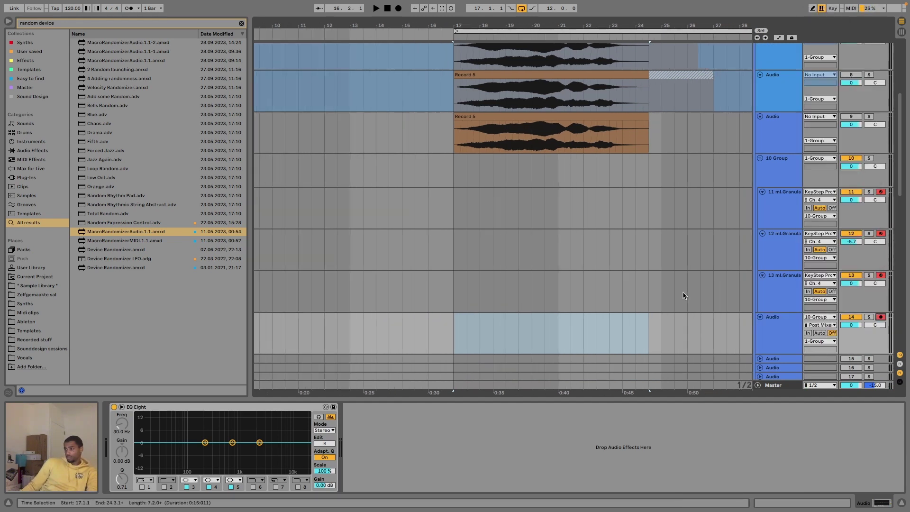
pyautogui.hscroll(3, 700, 302)
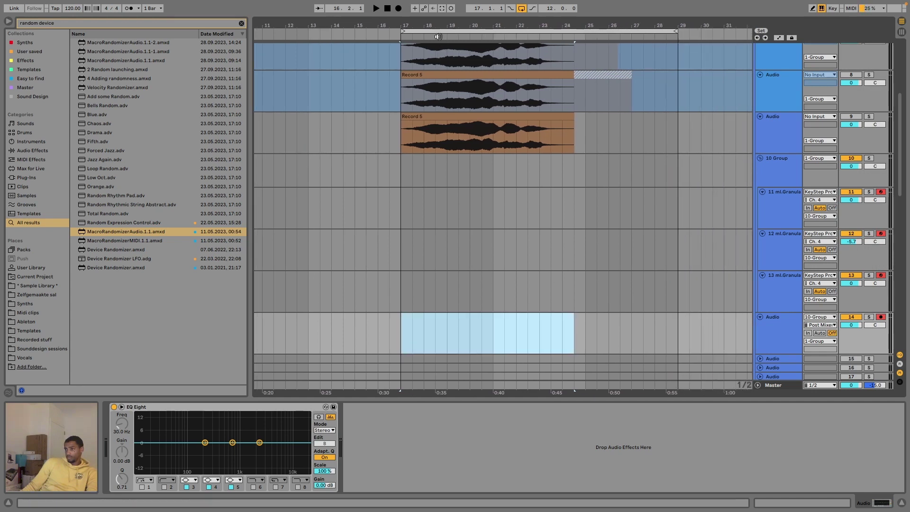
pyautogui.click(398, 9)
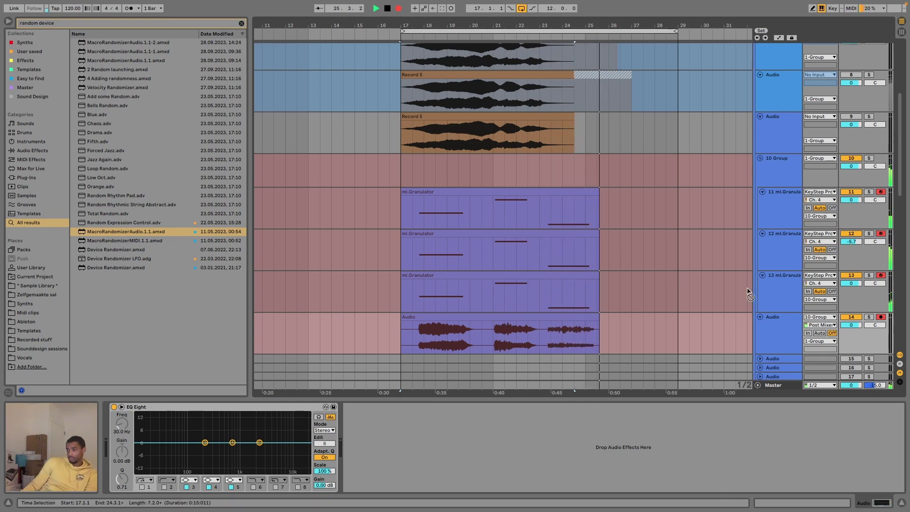
pyautogui.click(770, 291)
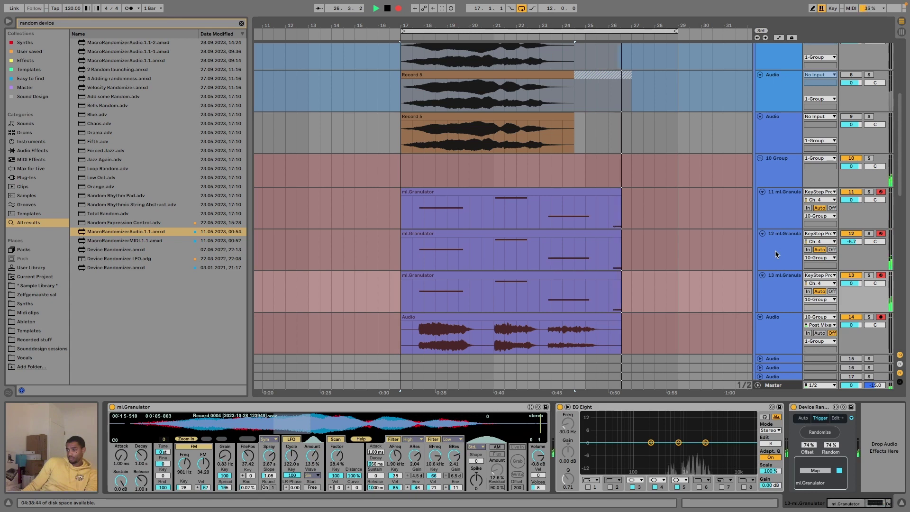
pyautogui.click(522, 9)
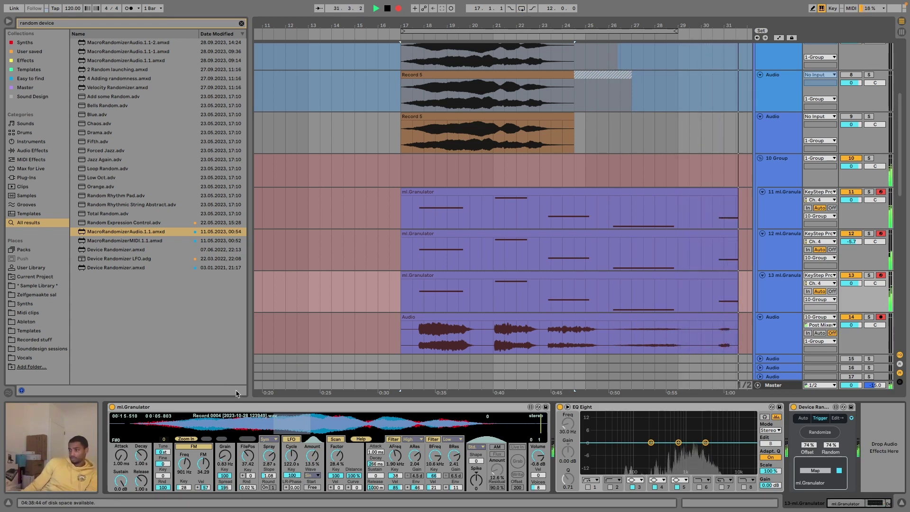
pyautogui.hscroll(4, 368, 311)
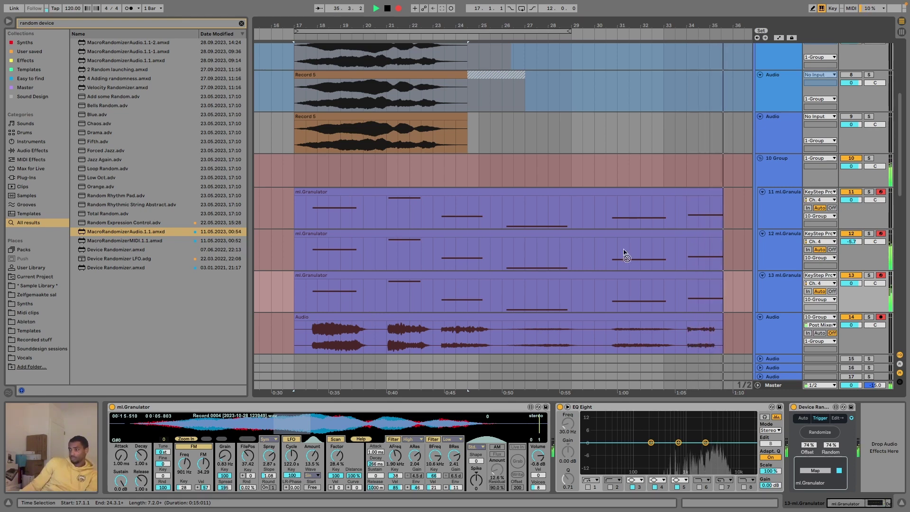
# Step: Set the tune of track 11's Granulator to -48 st during the take, and stop recording at bar 110
pyautogui.click(781, 223)
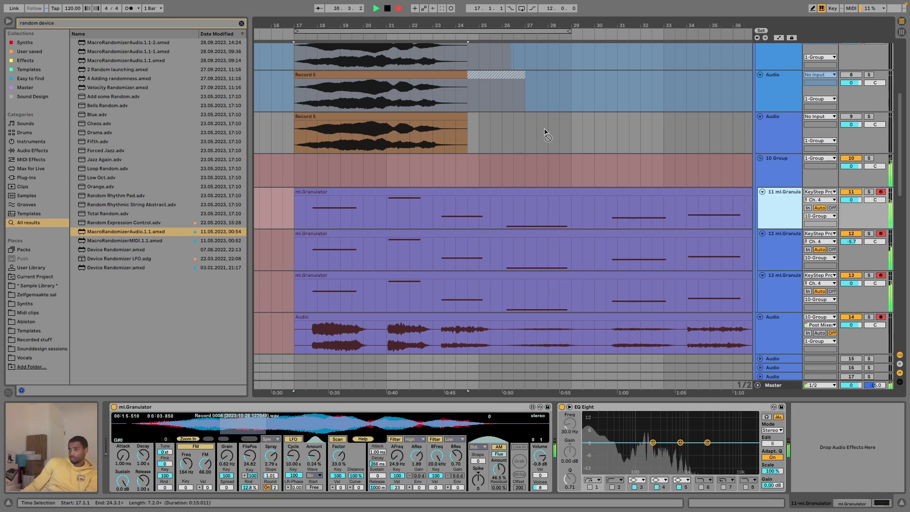
pyautogui.moveTo(498, 29); pyautogui.dragTo(469, 24)
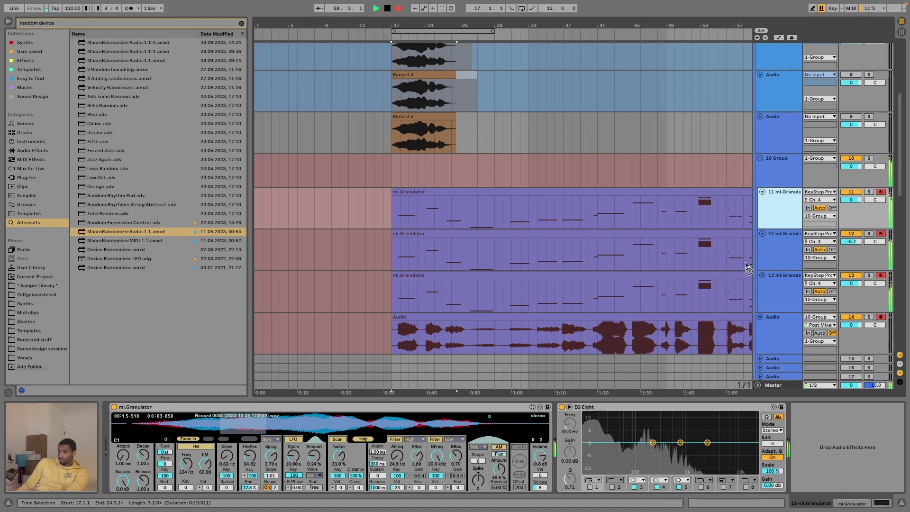
pyautogui.click(166, 488)
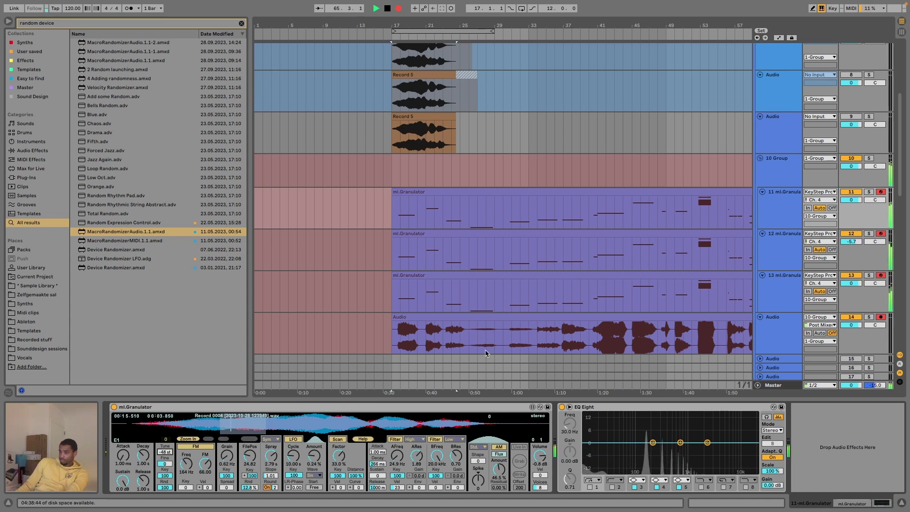
pyautogui.hscroll(5, 596, 248)
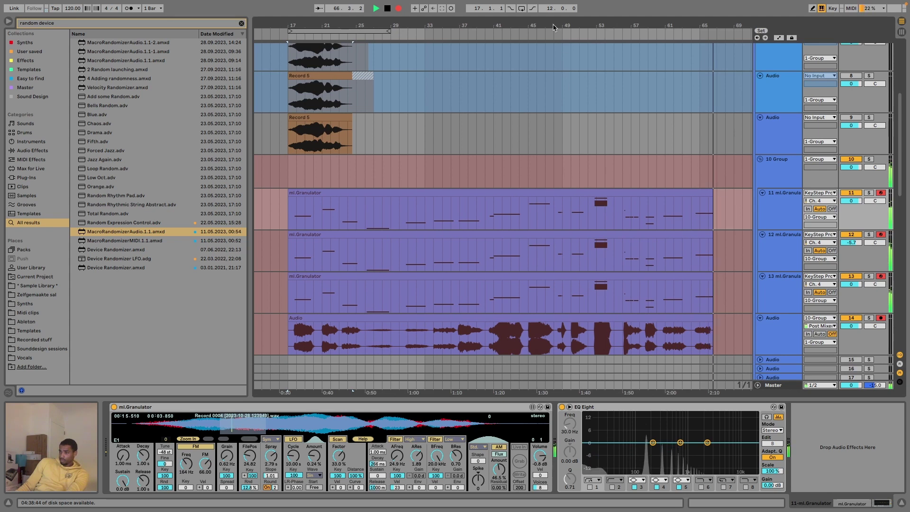
pyautogui.moveTo(551, 24); pyautogui.dragTo(584, 20)
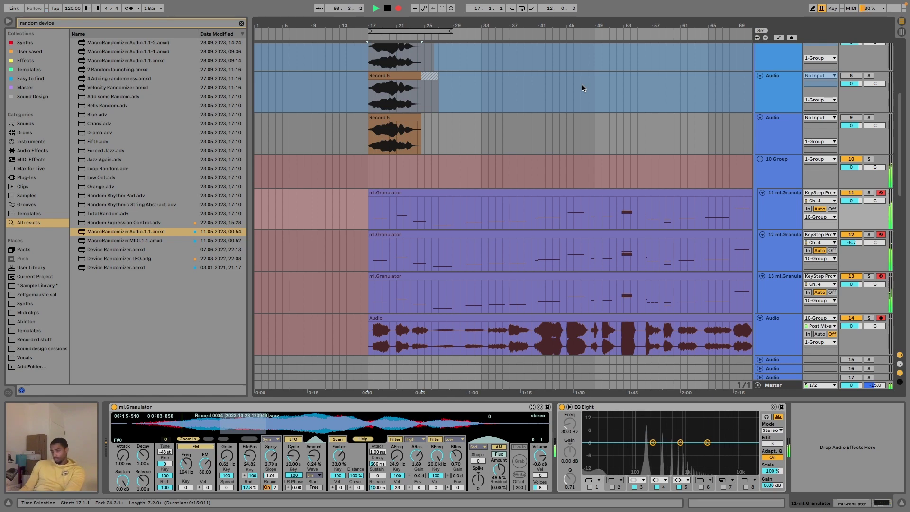
pyautogui.hscroll(4, 537, 127)
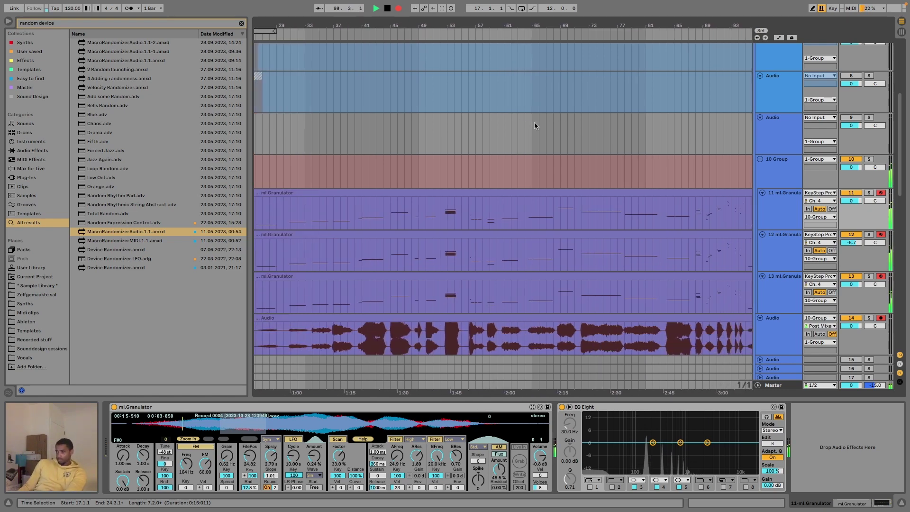
pyautogui.moveTo(537, 25); pyautogui.dragTo(559, 24)
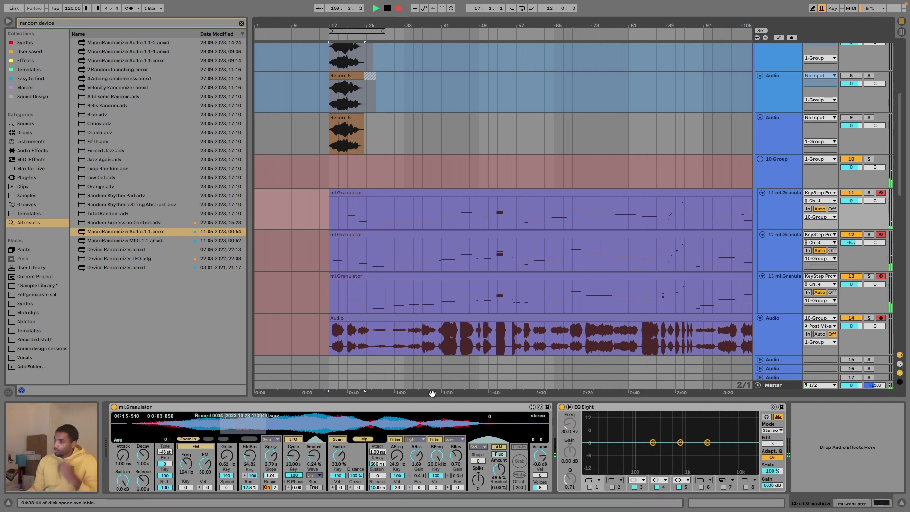
pyautogui.press('space')
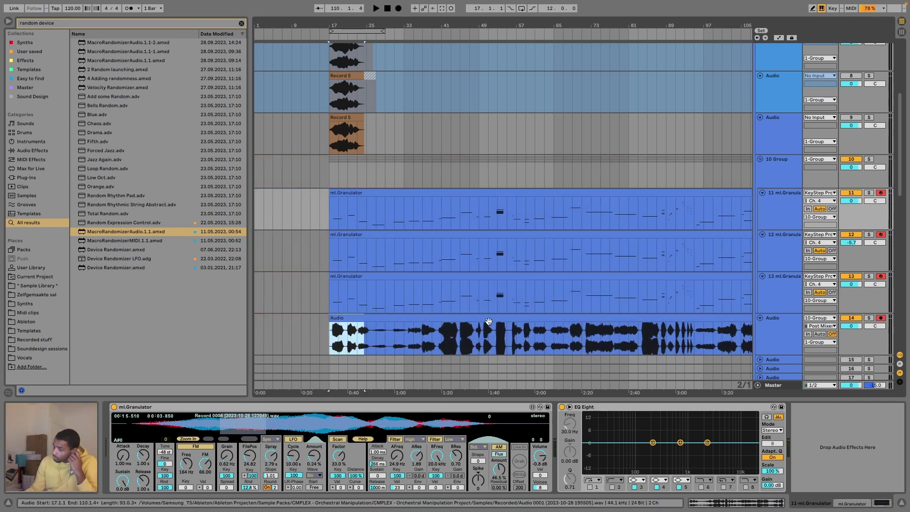
# Step: Cut the opening of the track 14 recording into separate note clips, splitting at the note onset near 23.2.3
pyautogui.scroll(10, 350, 332)
pyautogui.scroll(-5, 400, 308)
pyautogui.click(400, 309)
pyautogui.scroll(5, 376, 311)
pyautogui.click(435, 261)
pyautogui.press('super+e')
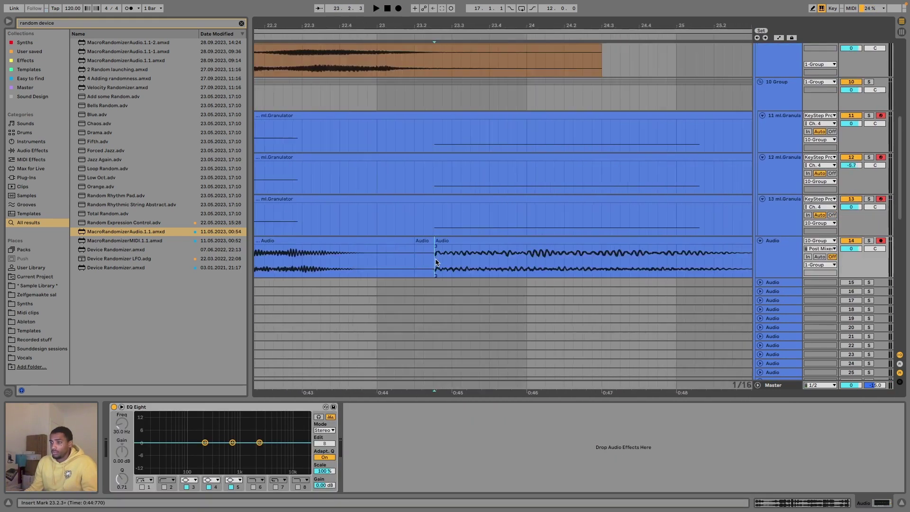
# Step: Delete the recorded MIDI clips from the three Granulator tracks
pyautogui.click(670, 114)
pyautogui.keyDown('shift'); pyautogui.click(670, 197); pyautogui.keyUp('shift')
pyautogui.press('Delete')
# Step: Split the track 14 recording between notes and trim out the silent gaps from bar 23 to about bar 53
pyautogui.click(550, 251)
pyautogui.scroll(-5, 570, 251)
pyautogui.click(382, 252)
pyautogui.press('super+e')
pyautogui.click(495, 239)
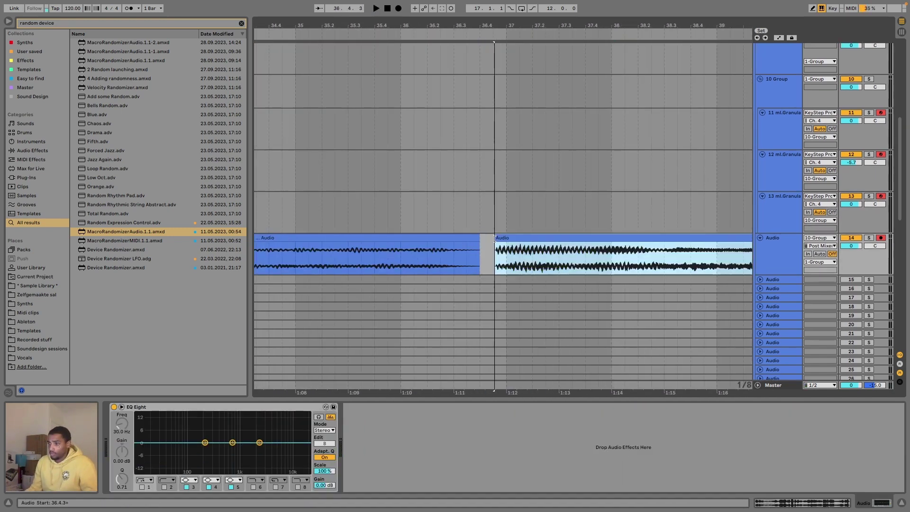
pyautogui.hscroll(10, 494, 238)
pyautogui.moveTo(362, 239); pyautogui.dragTo(450, 238)
pyautogui.hscroll(10, 433, 241)
pyautogui.hscroll(10, 451, 241)
pyautogui.moveTo(261, 238); pyautogui.dragTo(313, 238)
pyautogui.hscroll(5, 469, 252)
# Step: Split the recording at 54.4.3 and trim the silence before each following note up to about bar 71
pyautogui.click(472, 253)
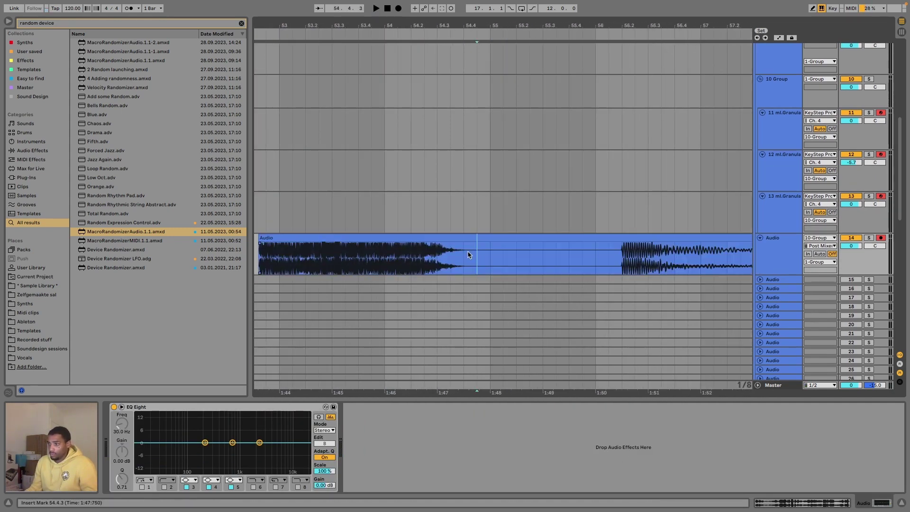
pyautogui.press('super+e')
pyautogui.moveTo(478, 238); pyautogui.dragTo(621, 238)
pyautogui.hscroll(10, 521, 242)
pyautogui.moveTo(446, 238); pyautogui.dragTo(487, 238)
pyautogui.hscroll(10, 488, 241)
pyautogui.moveTo(269, 238); pyautogui.dragTo(333, 238)
pyautogui.hscroll(10, 474, 244)
# Step: Split the recording at 71.3.1 and remove the silent gaps between the notes up to about bar 92
pyautogui.click(518, 247)
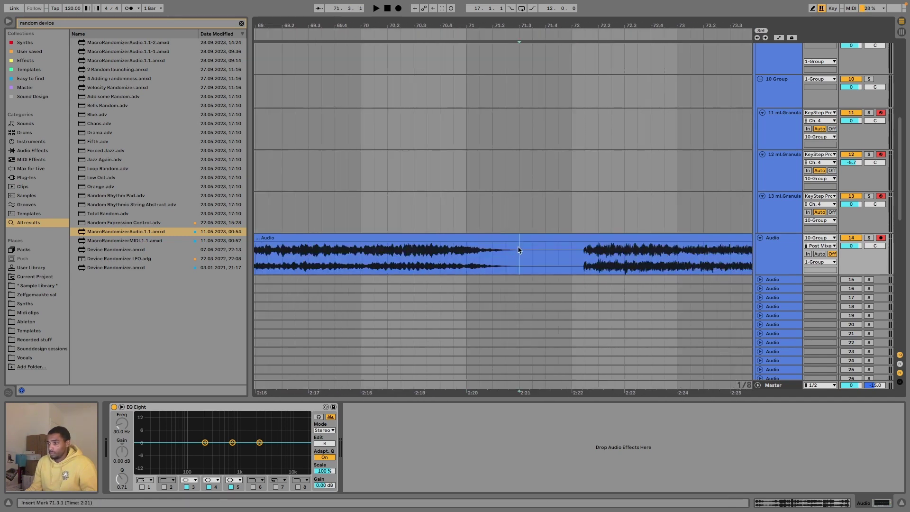
pyautogui.press('super+e')
pyautogui.moveTo(520, 238); pyautogui.dragTo(583, 238)
pyautogui.hscroll(10, 583, 241)
pyautogui.moveTo(439, 238); pyautogui.dragTo(492, 239)
pyautogui.click(559, 253)
pyautogui.moveTo(559, 238); pyautogui.dragTo(597, 238)
pyautogui.hscroll(5, 597, 241)
# Step: Split the recording at 92.2.3 and trim the silences between the remaining notes to the end of the take
pyautogui.click(654, 252)
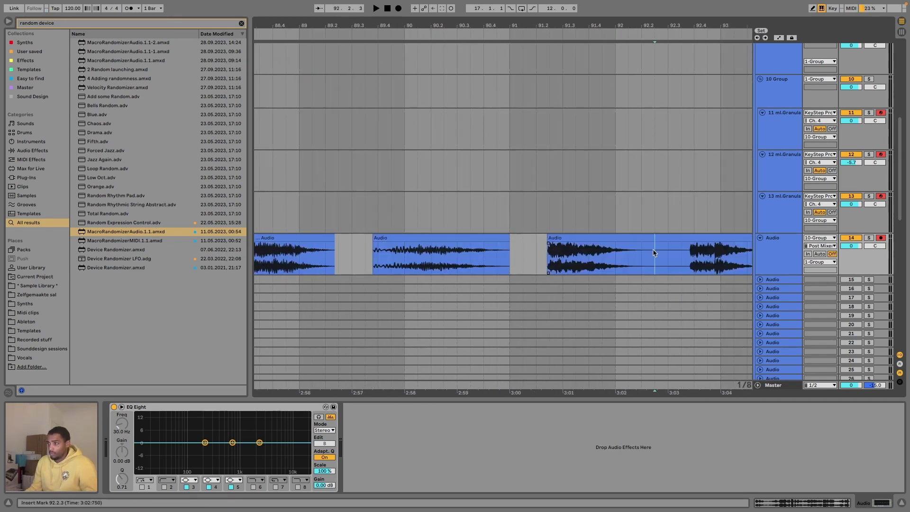
pyautogui.press('super+e')
pyautogui.moveTo(655, 238); pyautogui.dragTo(690, 238)
pyautogui.hscroll(10, 682, 242)
pyautogui.click(510, 253)
pyautogui.moveTo(471, 239); pyautogui.dragTo(601, 238)
pyautogui.hscroll(10, 493, 239)
pyautogui.hscroll(10, 508, 242)
pyautogui.click(510, 252)
pyautogui.press('super+e')
pyautogui.moveTo(662, 238); pyautogui.dragTo(526, 238)
pyautogui.scroll(-10, 526, 242)
pyautogui.scroll(10, 360, 266)
# Step: Trim the end of the clip that starts near bar 21 to 23.1.1 and delete the leftover sliver after it
pyautogui.moveTo(412, 260); pyautogui.dragTo(399, 261)
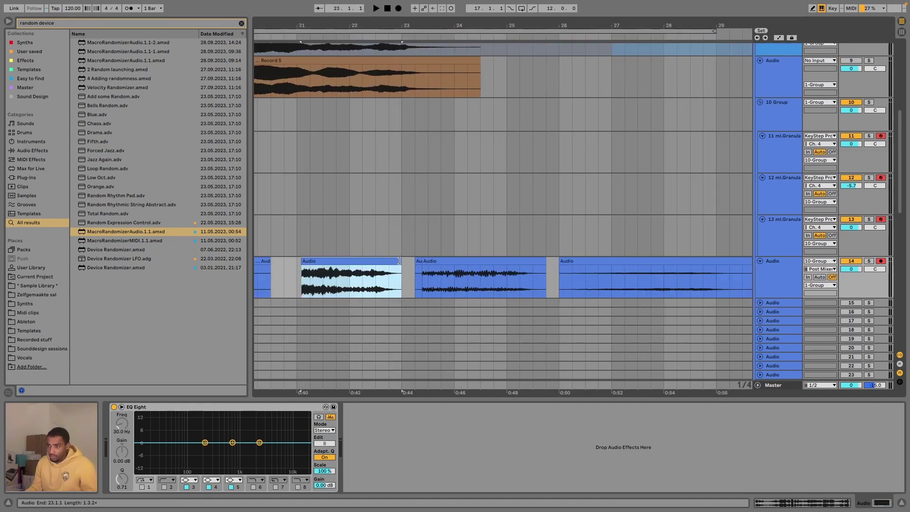
pyautogui.click(418, 260)
pyautogui.press('Delete')
# Step: Move all the separated clips from track 14 to track 15, placed back to back from bar 17
pyautogui.scroll(-10, 461, 262)
pyautogui.keyDown('shift'); pyautogui.click(714, 260); pyautogui.keyUp('shift')
pyautogui.press('Tab')
pyautogui.moveTo(711, 261); pyautogui.dragTo(315, 331)
pyautogui.press('Tab')
pyautogui.moveTo(719, 303); pyautogui.dragTo(315, 303)
pyautogui.press('Delete')
# Step: Rename track 14 as "Record 10" and fold the 10 Group
pyautogui.scroll(5, 385, 281)
pyautogui.click(772, 273)
pyautogui.press('super+r')
pyautogui.write('Record')
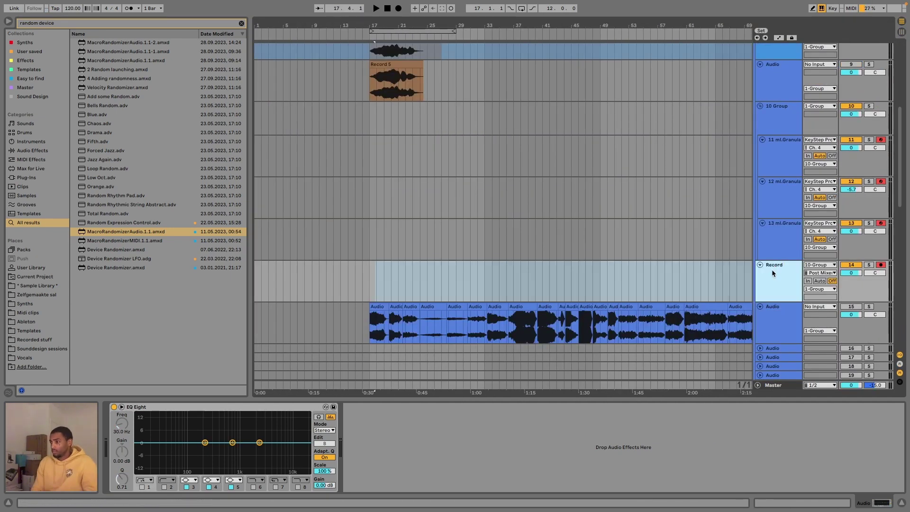
pyautogui.write(' 10')
pyautogui.click(784, 140)
pyautogui.click(760, 105)
# Step: Distribute the clips on track 15 onto separate audio tracks, each starting at bar 17
pyautogui.click(500, 209)
pyautogui.scroll(-5, 499, 209)
pyautogui.click(328, 256)
pyautogui.keyDown('shift'); pyautogui.click(640, 256); pyautogui.keyUp('shift')
pyautogui.moveTo(330, 256); pyautogui.dragTo(330, 310)
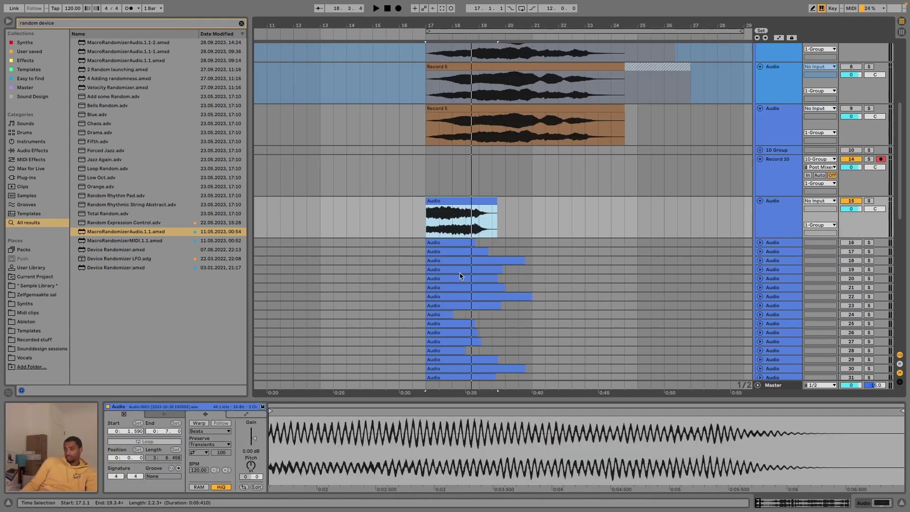
# Step: Audition the first clip on track 15 and add a Shifter to that track after the EQ Eight
pyautogui.scroll(4, 455, 256)
pyautogui.scroll(5, 450, 229)
pyautogui.scroll(-3, 449, 230)
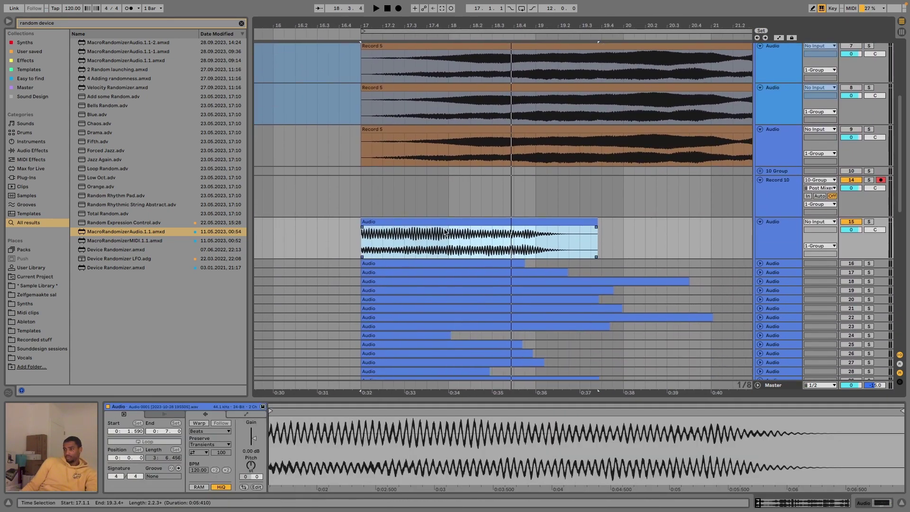
pyautogui.press('space')
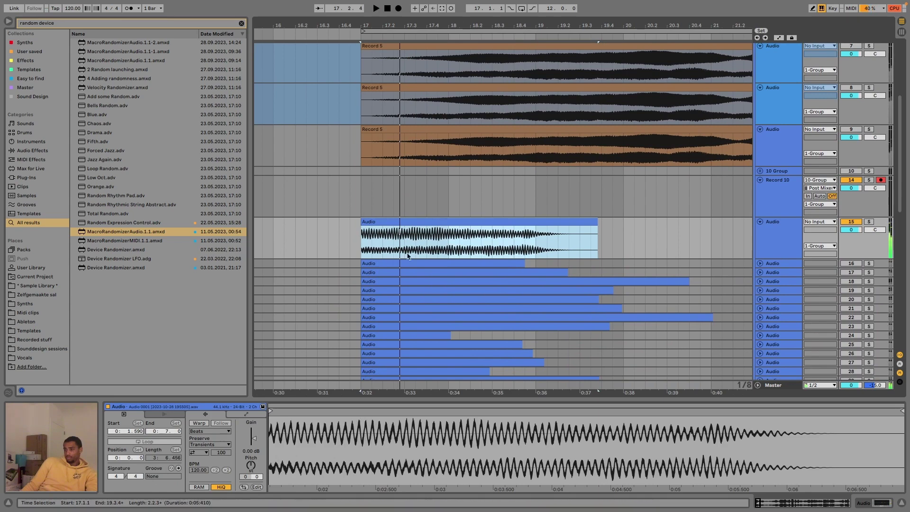
pyautogui.click(793, 227)
pyautogui.hotkey('ctrl', 'f')
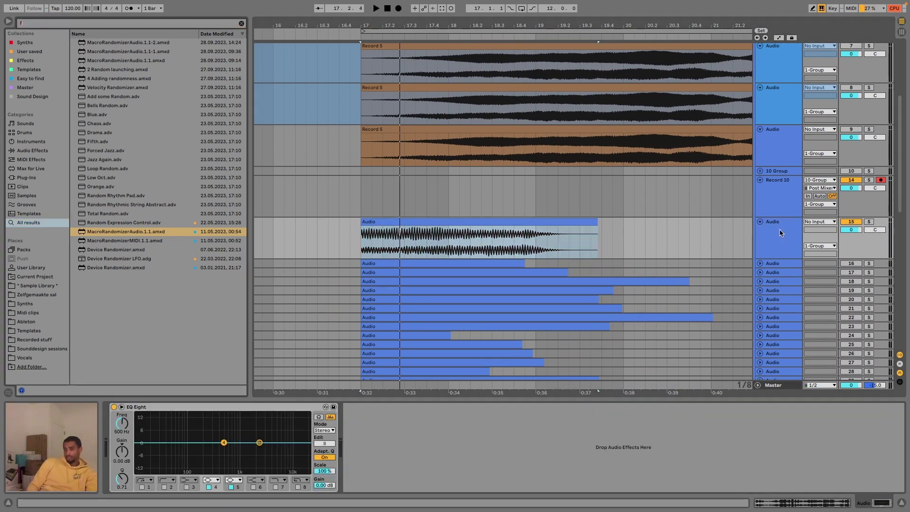
pyautogui.write('f')
pyautogui.write('hifter')
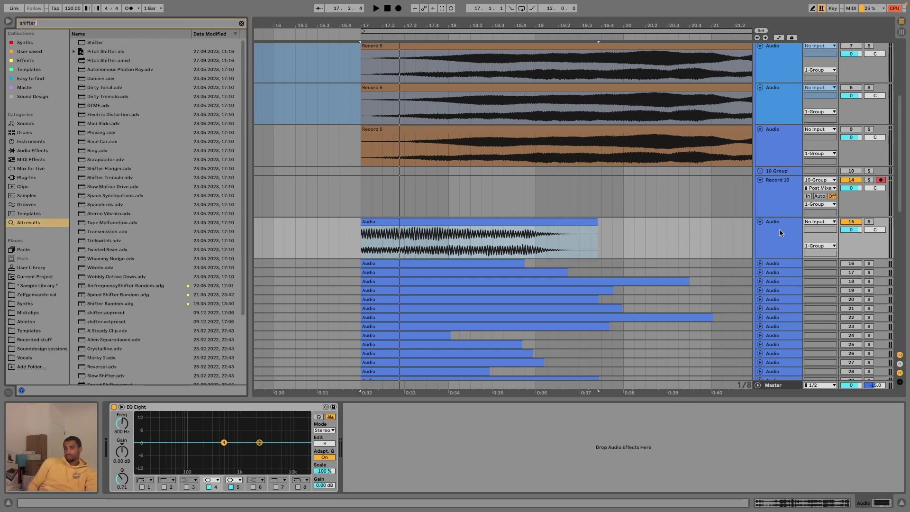
pyautogui.press('Return')
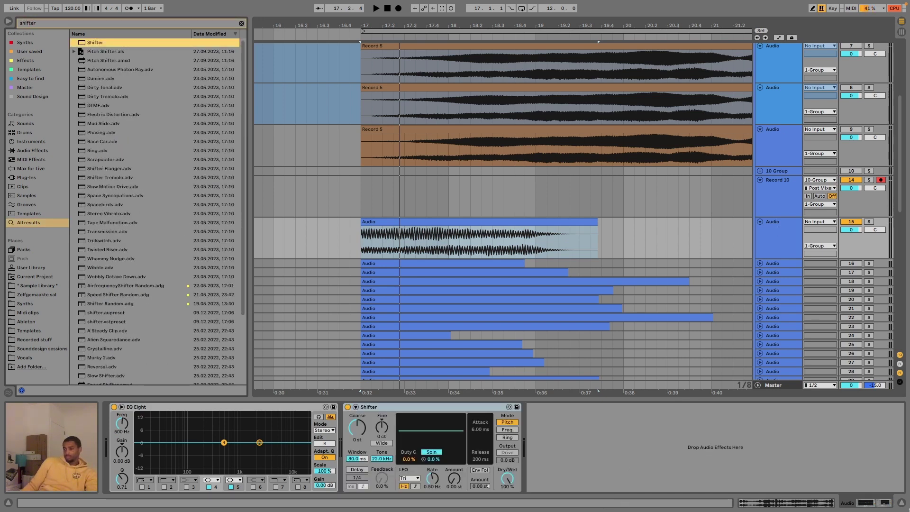
# Step: Set the Shifter's Coarse pitch to -12 st, enable EQ Eight's 30 Hz low cut and boost 163 Hz by about 14.5 dB
pyautogui.click(354, 428)
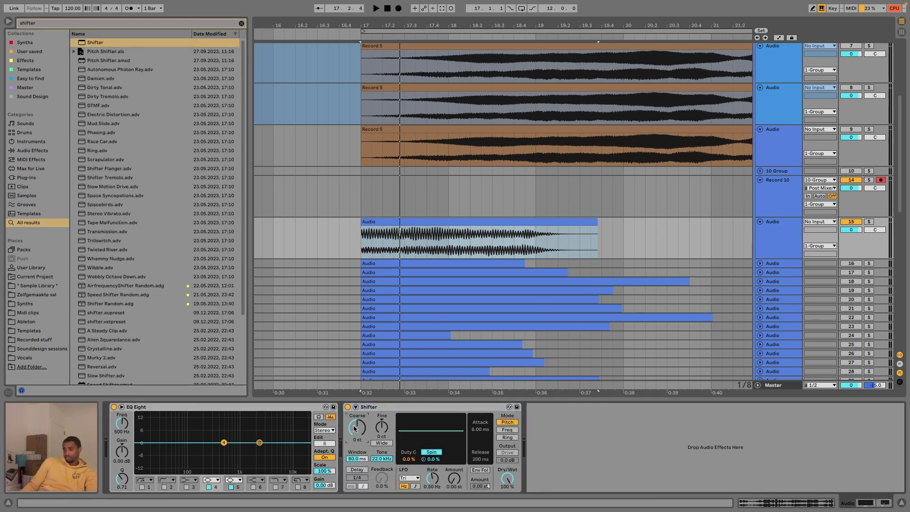
pyautogui.press('space')
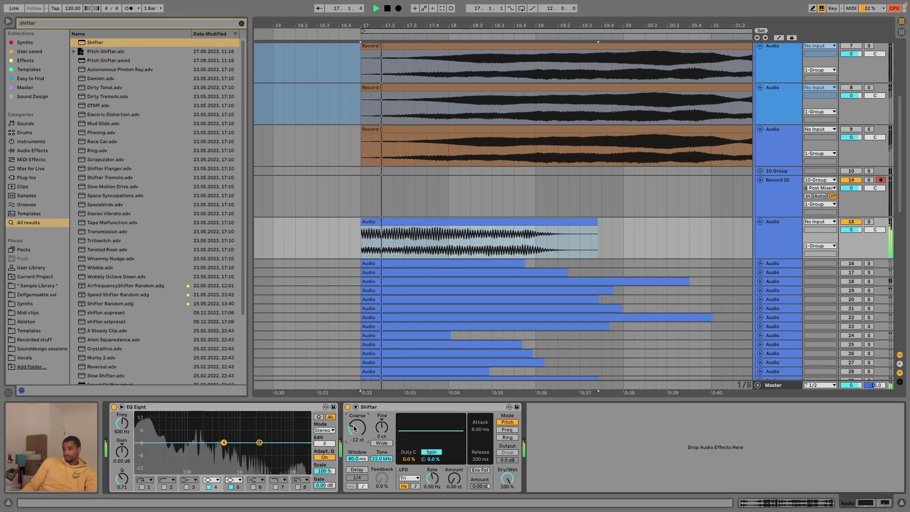
pyautogui.click(141, 487)
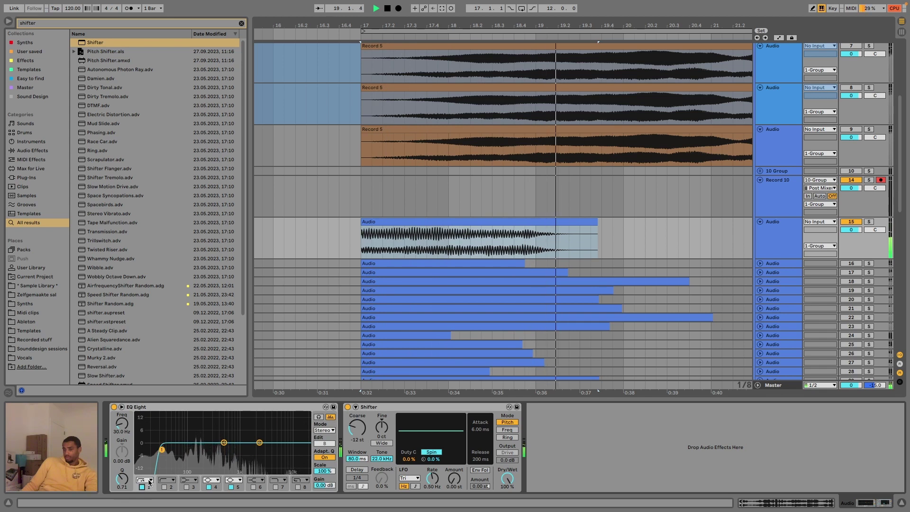
pyautogui.moveTo(224, 443); pyautogui.dragTo(199, 415)
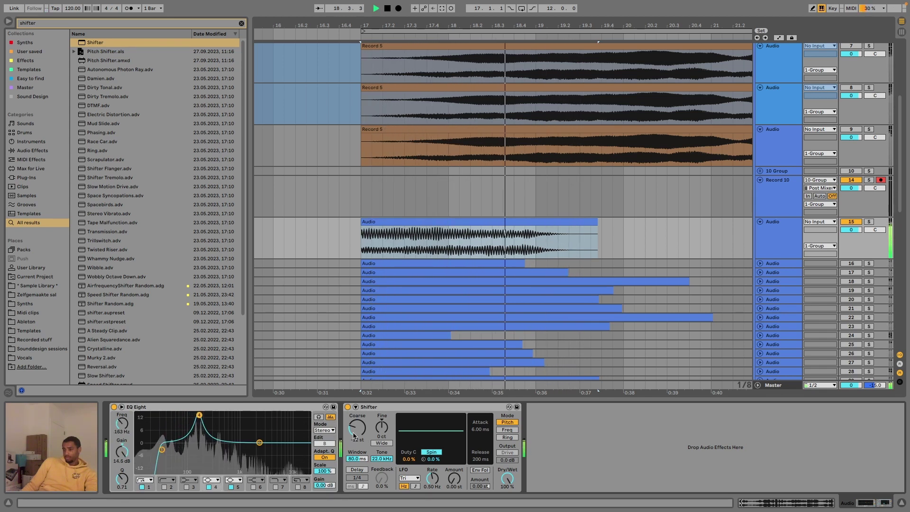
# Step: Lower the Shifter's Coarse pitch to -18 st and bypass the Shifter to compare the sound
pyautogui.moveTo(357, 428)
pyautogui.mouseDown()
pyautogui.moveTo(357, 445)
pyautogui.moveTo(356, 437)
pyautogui.mouseUp()
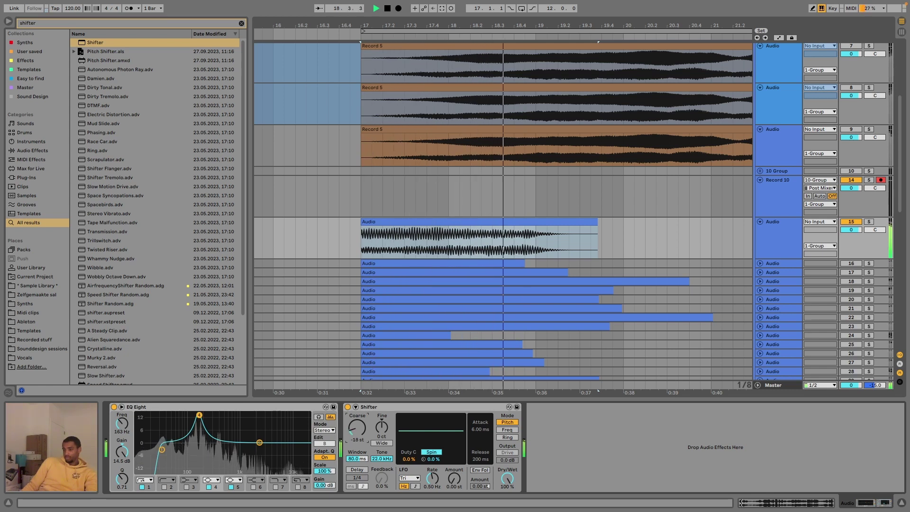
pyautogui.click(274, 412)
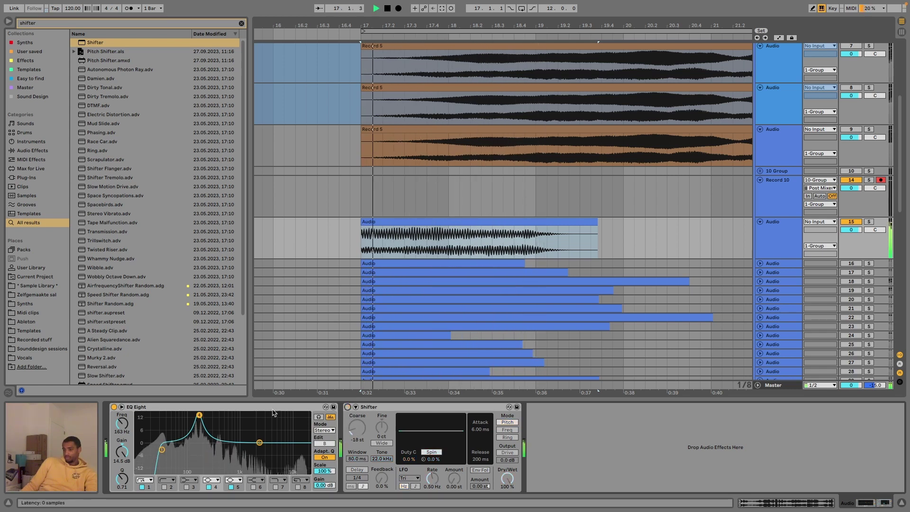
# Step: Try transposing the first clip on track 15 by -7 semitones with EQ Eight bypassed, and undo the transposition
pyautogui.click(113, 407)
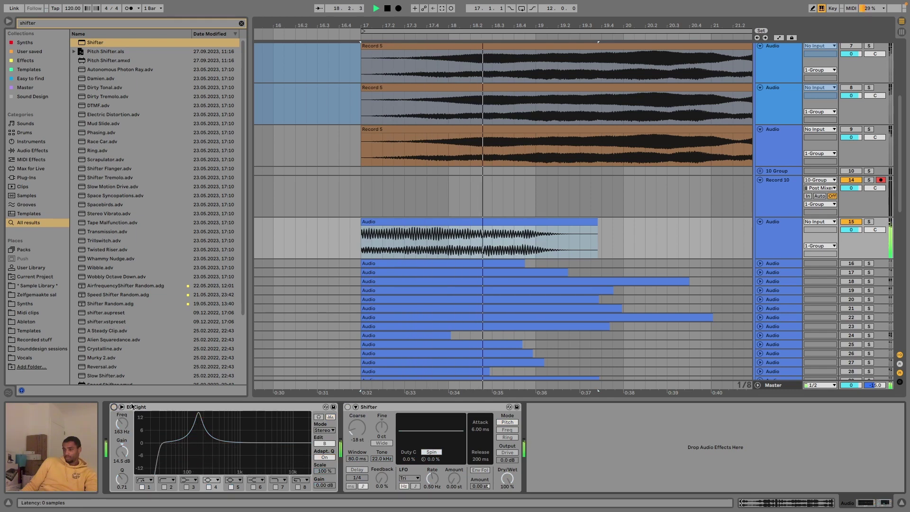
pyautogui.press('space')
pyautogui.click(375, 220)
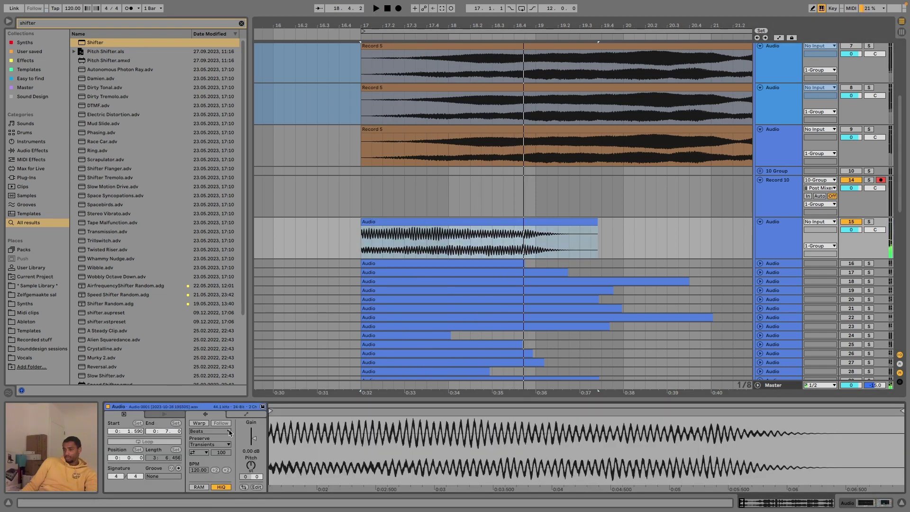
pyautogui.press('space')
pyautogui.moveTo(250, 465); pyautogui.dragTo(253, 471)
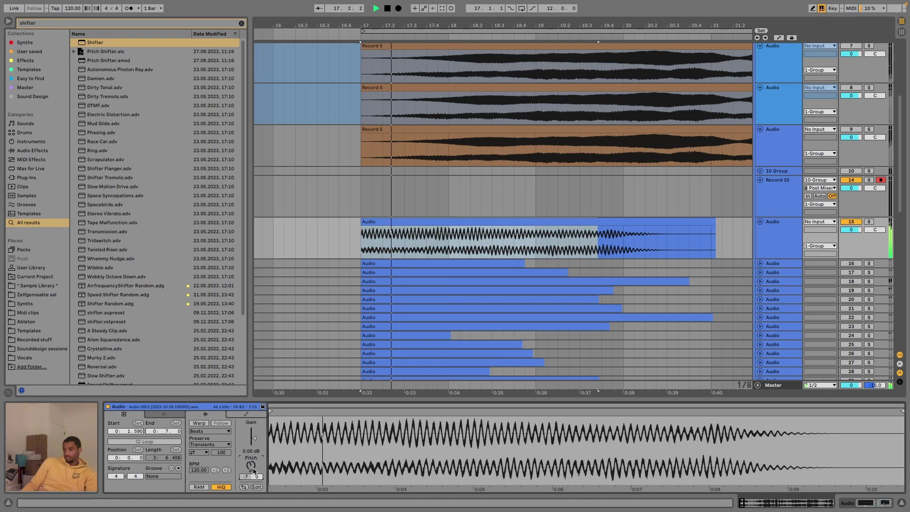
pyautogui.hscroll(3, 398, 295)
pyautogui.scroll(-3, 397, 292)
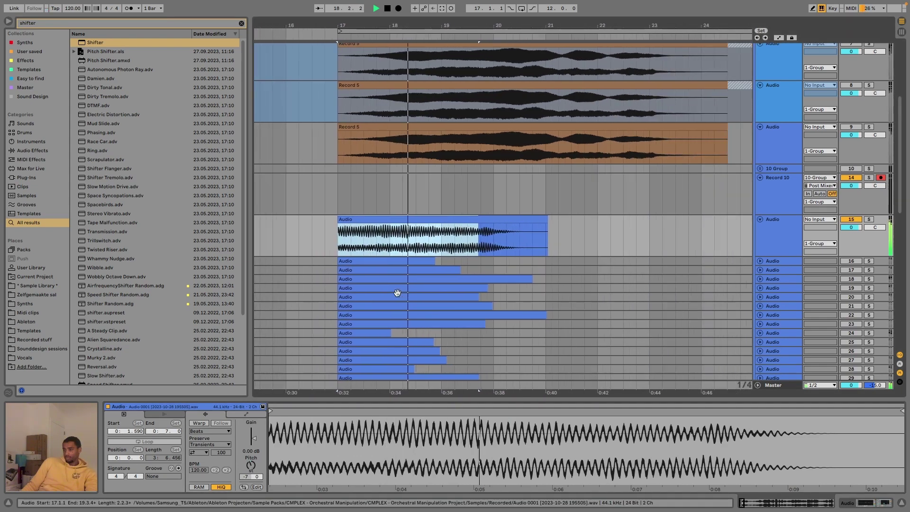
pyautogui.scroll(1, 396, 293)
pyautogui.hscroll(-1, 396, 292)
pyautogui.press('super+z')
# Step: Audition the clip on track 15, align its start exactly with bar 17 and add a short fade-out at its end
pyautogui.press('space')
pyautogui.press('space')
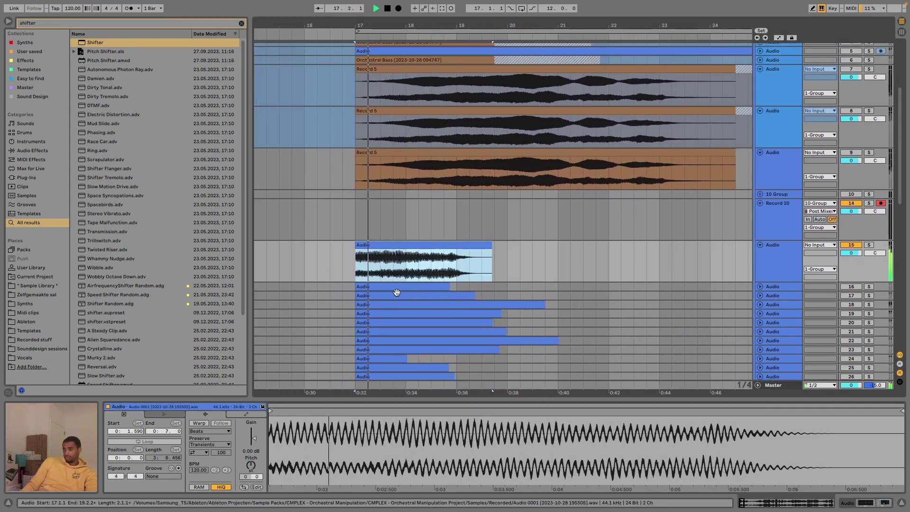
pyautogui.hscroll(-2, 397, 292)
pyautogui.press('space')
pyautogui.press('space')
pyautogui.scroll(10, 401, 259)
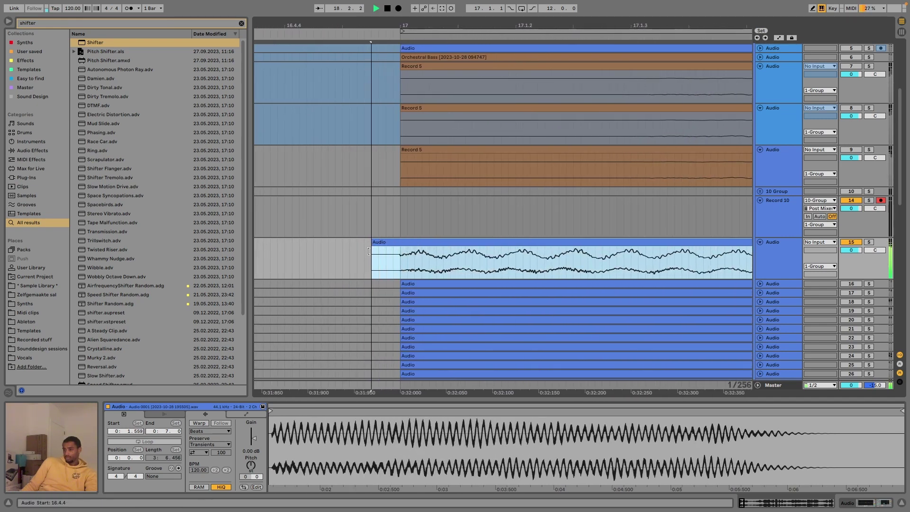
pyautogui.moveTo(397, 250); pyautogui.dragTo(402, 249)
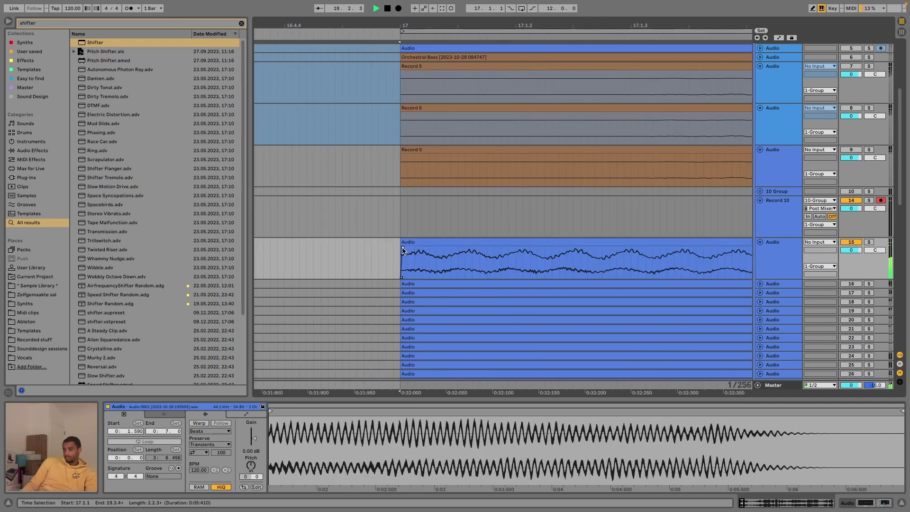
pyautogui.scroll(-6, 411, 246)
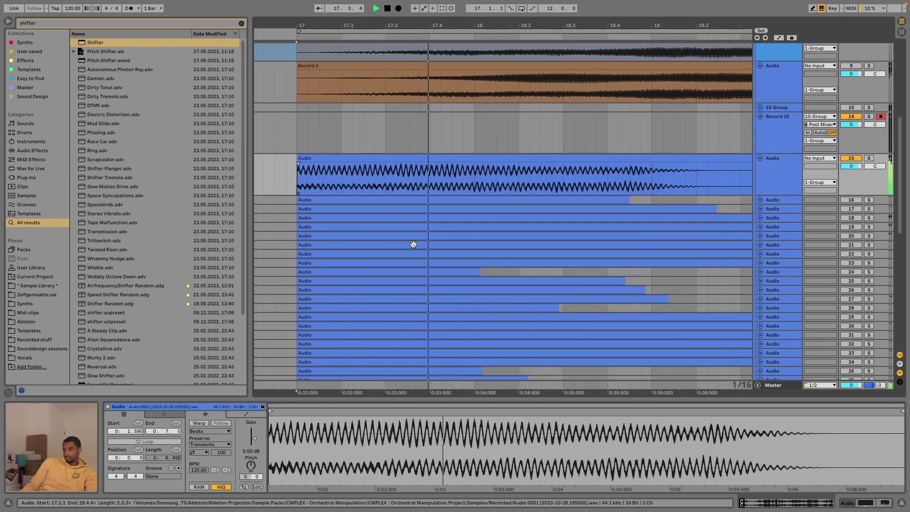
pyautogui.moveTo(530, 246); pyautogui.dragTo(516, 247)
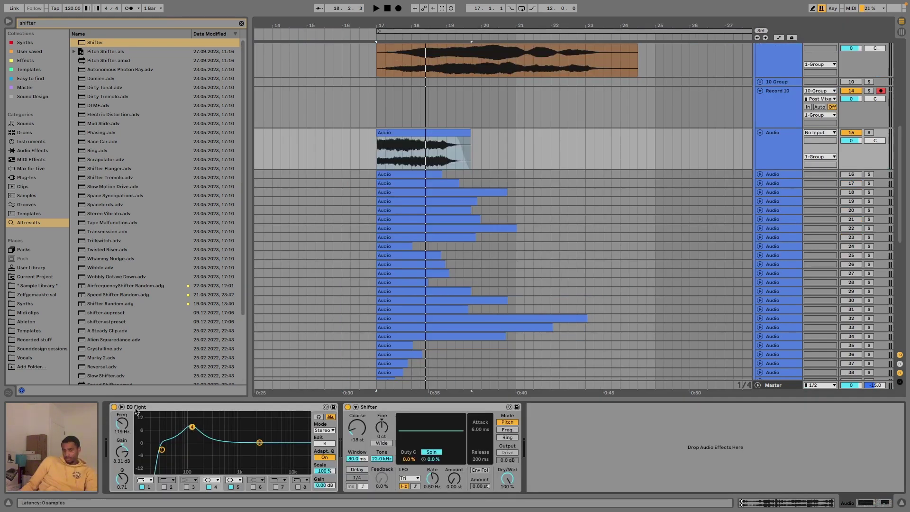
# Step: Group track 15's EQ Eight and Shifter into an Audio Effect Rack and show the rack's chain list
pyautogui.click(294, 407)
pyautogui.keyDown('shift'); pyautogui.click(389, 408); pyautogui.keyUp('shift')
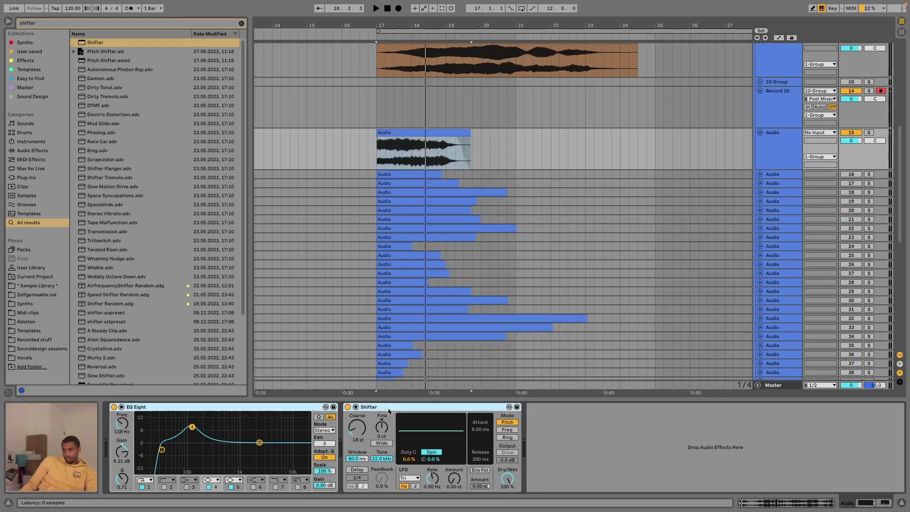
pyautogui.hotkey('ctrl', 'g')
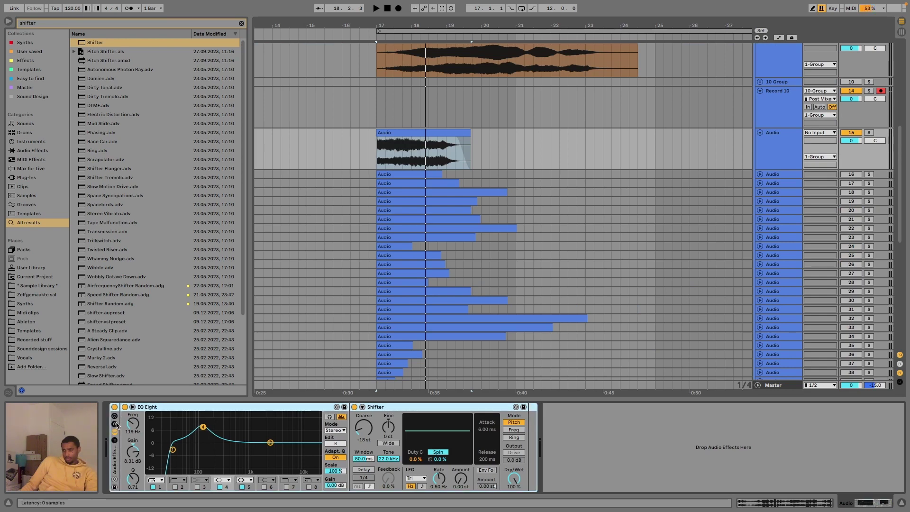
pyautogui.click(115, 417)
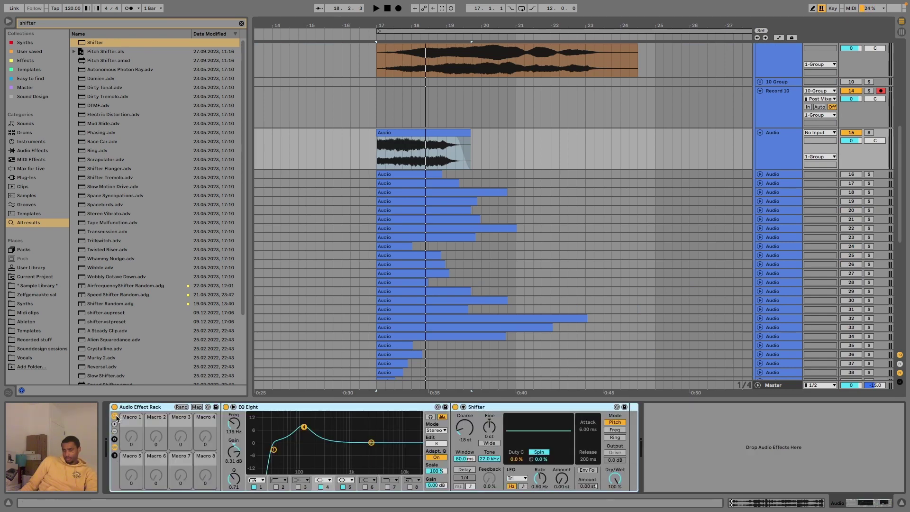
pyautogui.click(116, 418)
pyautogui.click(116, 440)
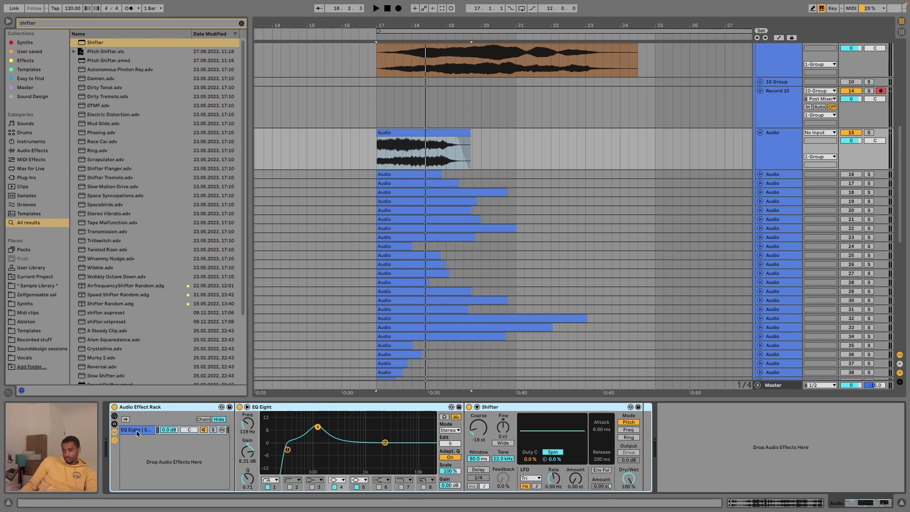
# Step: Duplicate the rack's chain, turn off EQ Eight and Shifter in the second chain, and audition the blend
pyautogui.hotkey('ctrl', 'd')
pyautogui.click(176, 439)
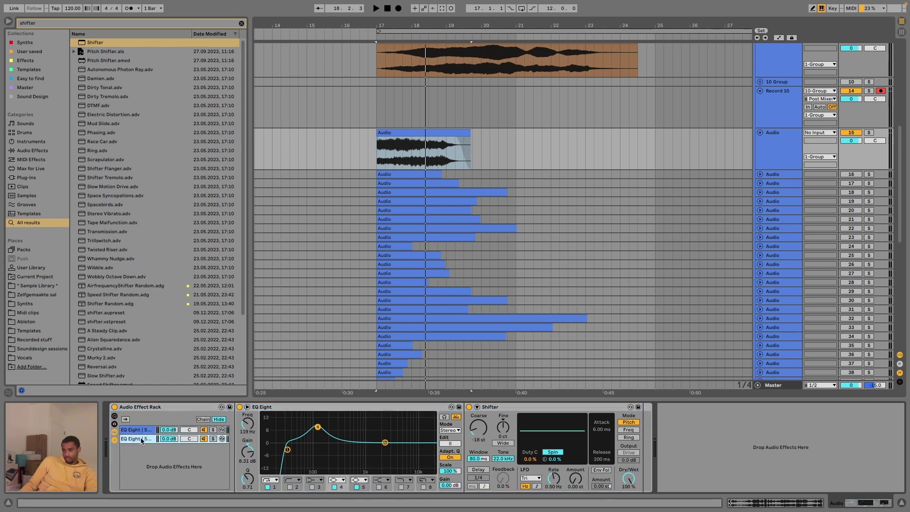
pyautogui.click(239, 407)
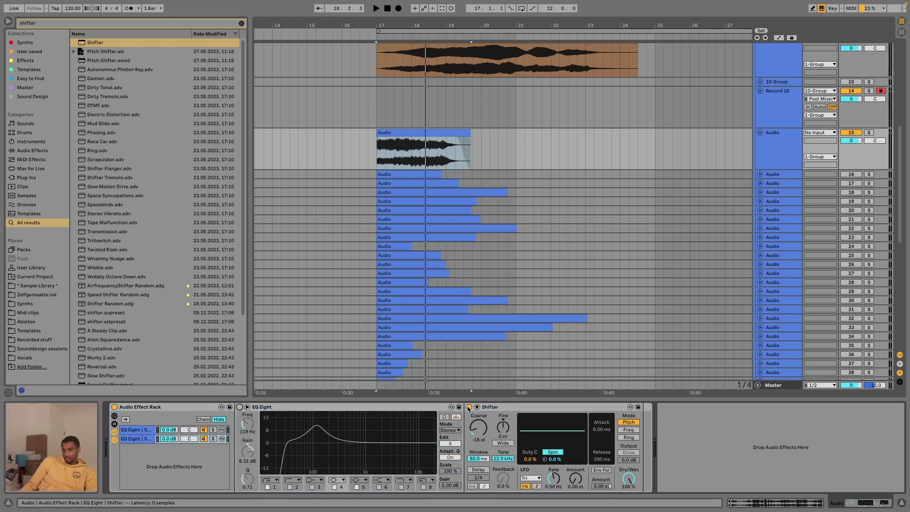
pyautogui.click(469, 407)
pyautogui.press('space')
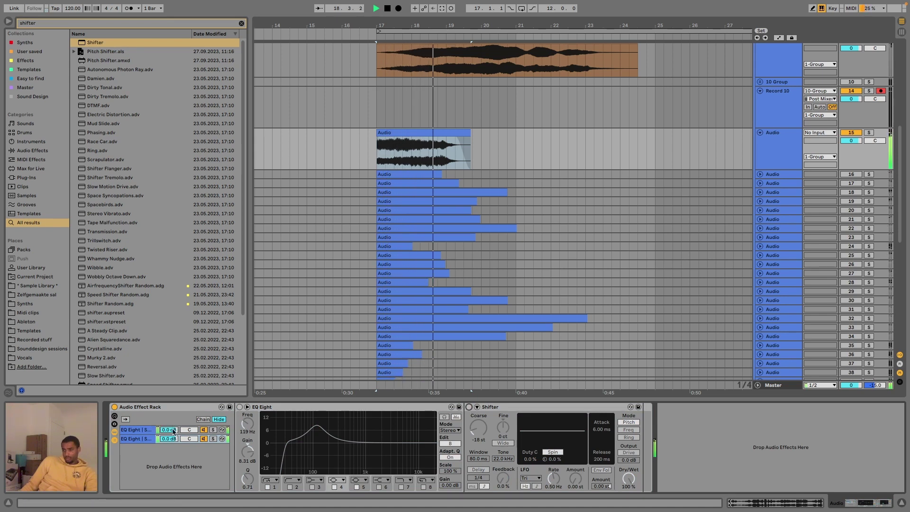
pyautogui.press('space')
# Step: Try Shifter Coarse pitches of -15 and -24 st in the rack's first chain and return it to -18 st
pyautogui.click(139, 430)
pyautogui.press('space')
pyautogui.press('space')
pyautogui.click(478, 428)
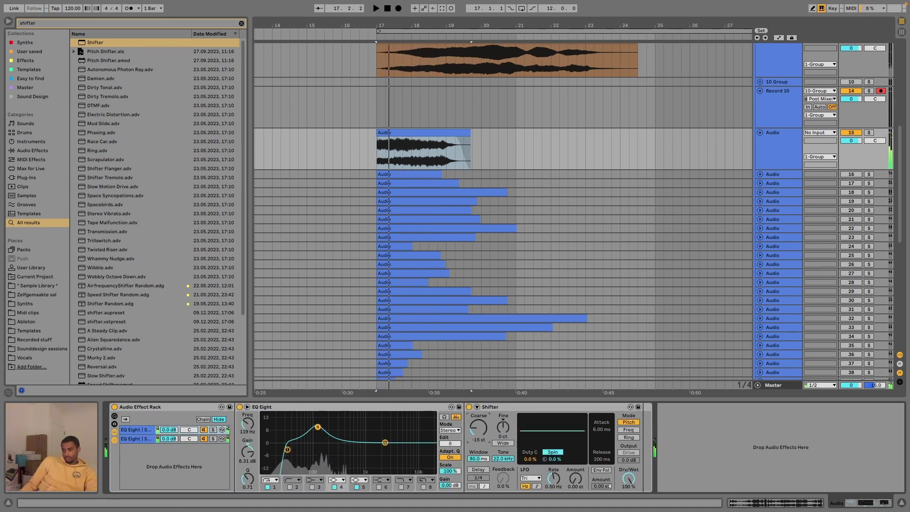
pyautogui.press('space')
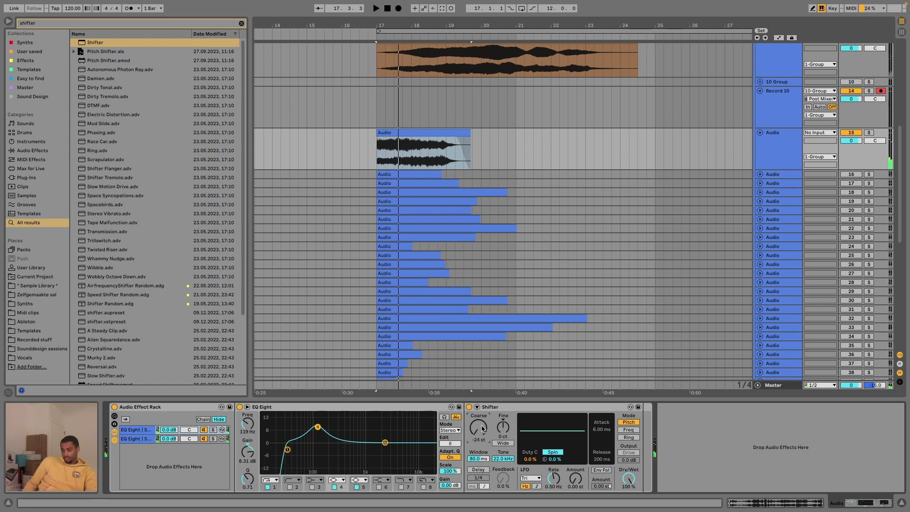
pyautogui.press('space')
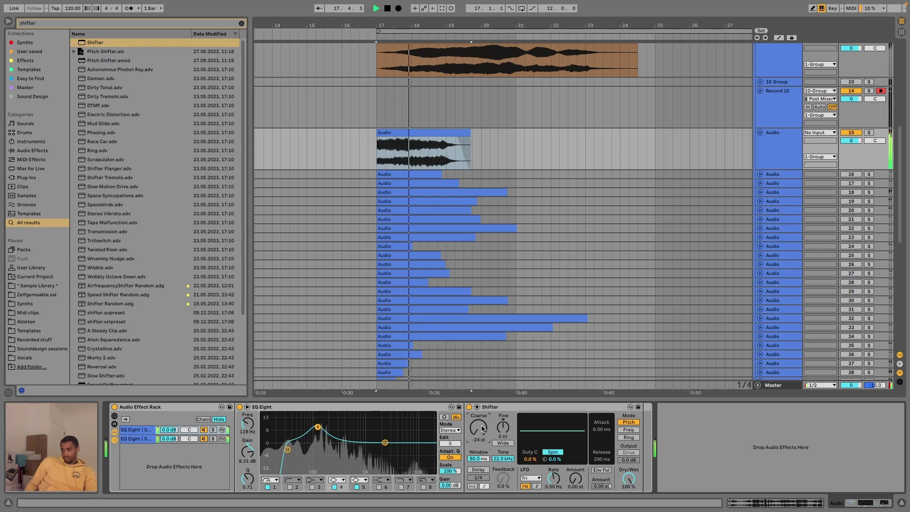
pyautogui.moveTo(481, 429); pyautogui.dragTo(481, 422)
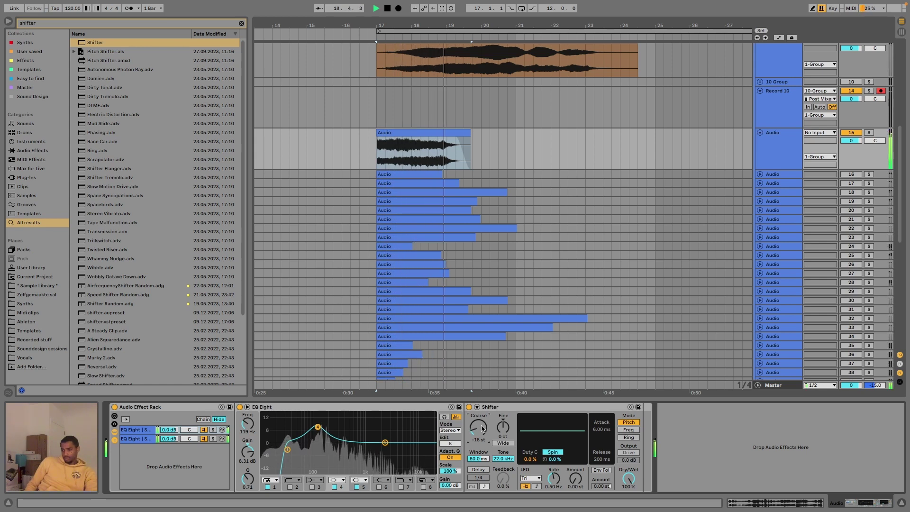
pyautogui.press('space')
pyautogui.press('space')
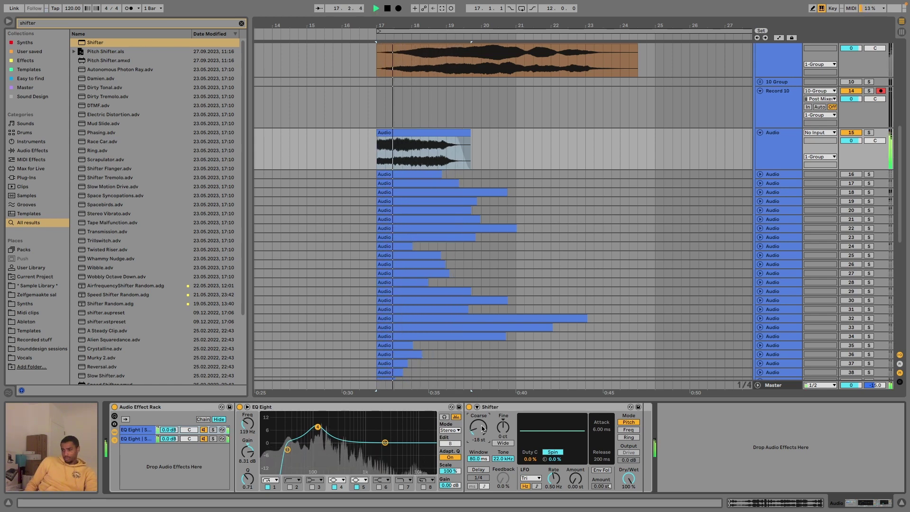
# Step: Lower the first chain's EQ Eight low cut to 21.1 Hz with a Q of 0.47 and audition it
pyautogui.moveTo(321, 428); pyautogui.dragTo(279, 454)
pyautogui.press('space')
pyautogui.press('space')
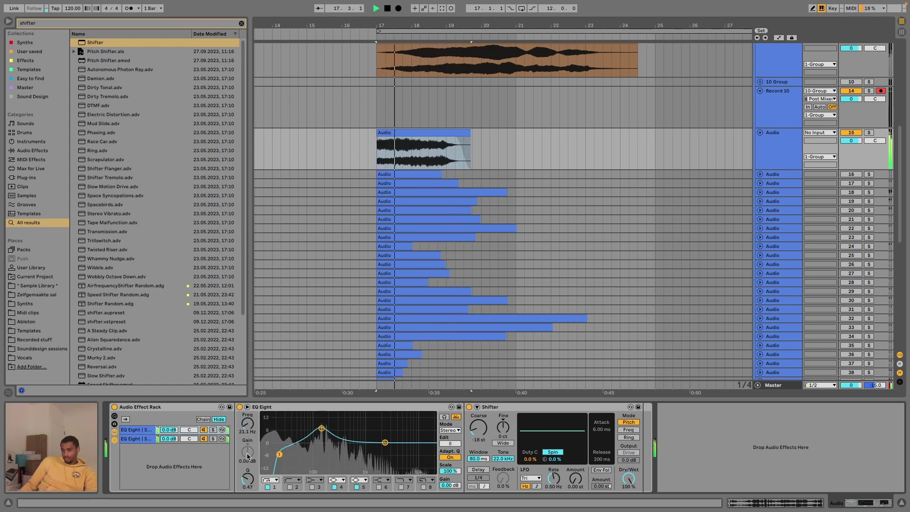
# Step: Raise the first chain's volume to 2.6 dB and play the clip to judge the balance
pyautogui.moveTo(169, 439)
pyautogui.mouseDown()
pyautogui.moveTo(169, 453)
pyautogui.moveTo(168, 426)
pyautogui.mouseUp()
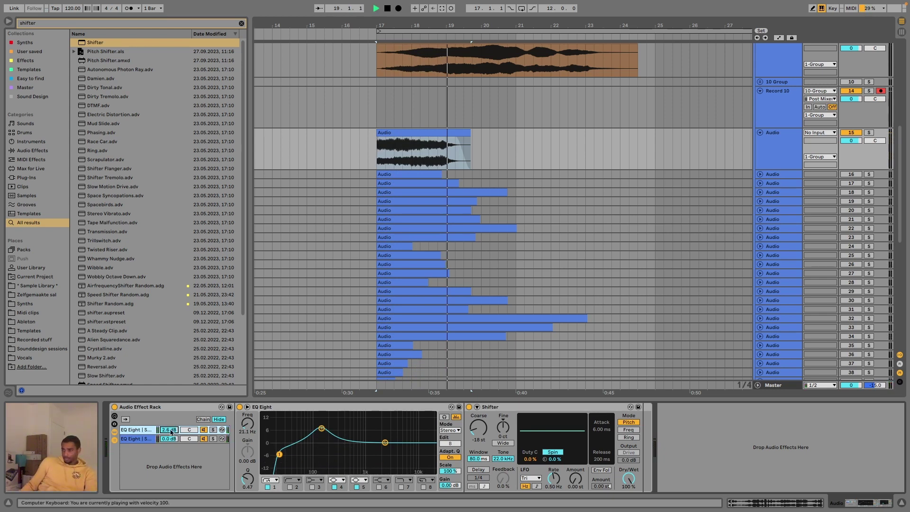
pyautogui.press('space')
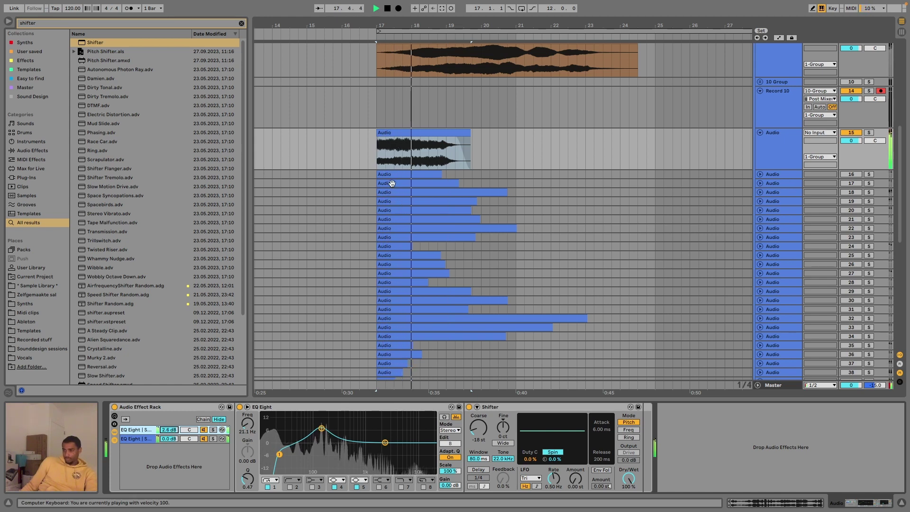
pyautogui.click(383, 162)
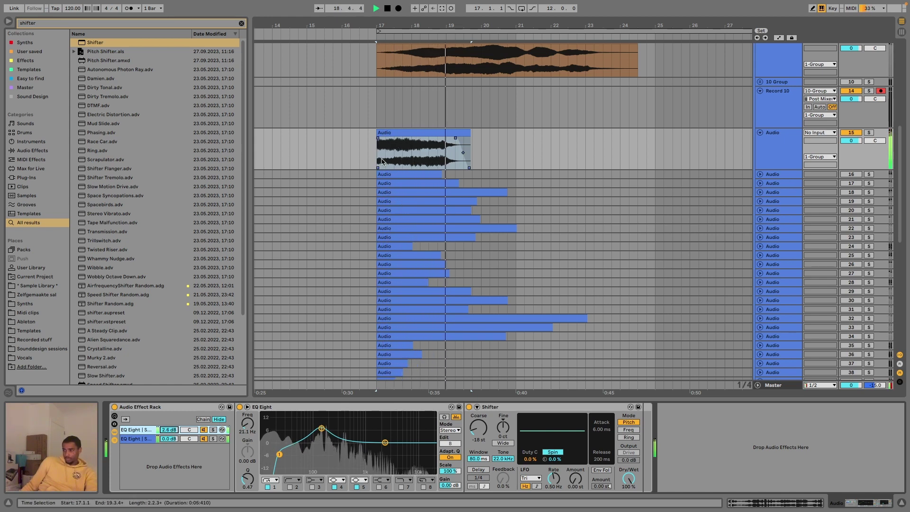
pyautogui.press('space')
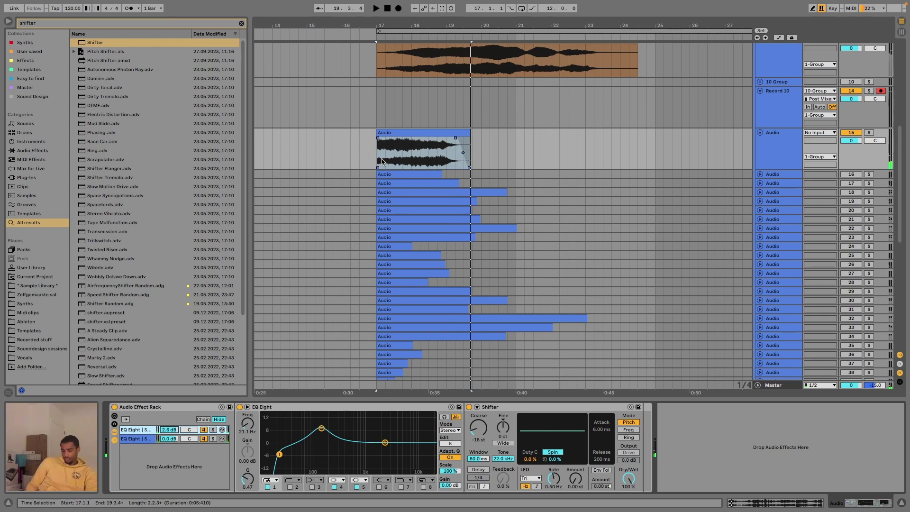
# Step: Add a Utility before the Audio Effect Rack on track 15 and set its Gain to -10 dB
pyautogui.hotkey('ctrl', 'f')
pyautogui.write('util')
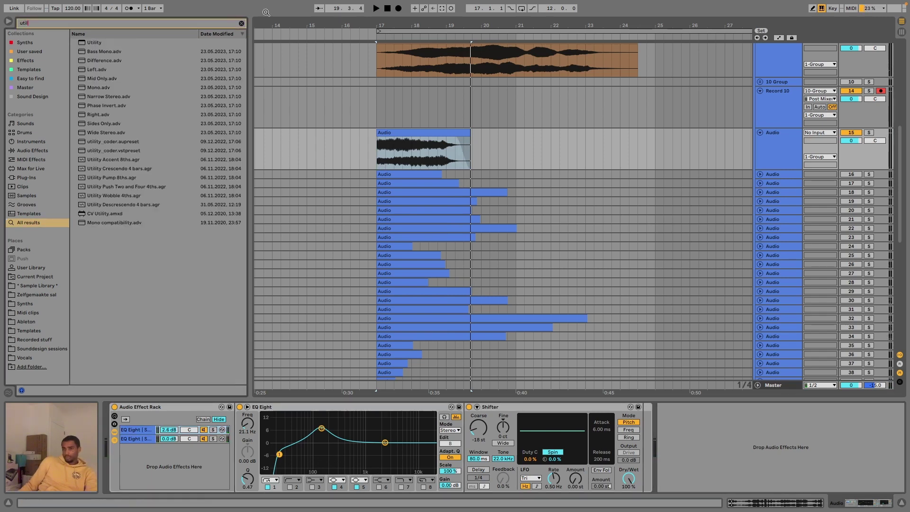
pyautogui.moveTo(89, 46)
pyautogui.mouseDown()
pyautogui.moveTo(114, 420)
pyautogui.moveTo(150, 437)
pyautogui.mouseUp()
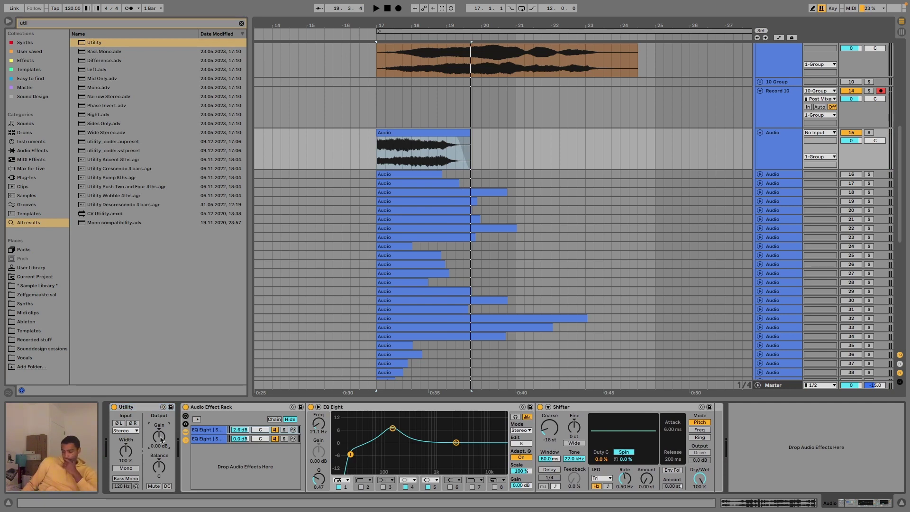
pyautogui.press('Return')
pyautogui.press('space')
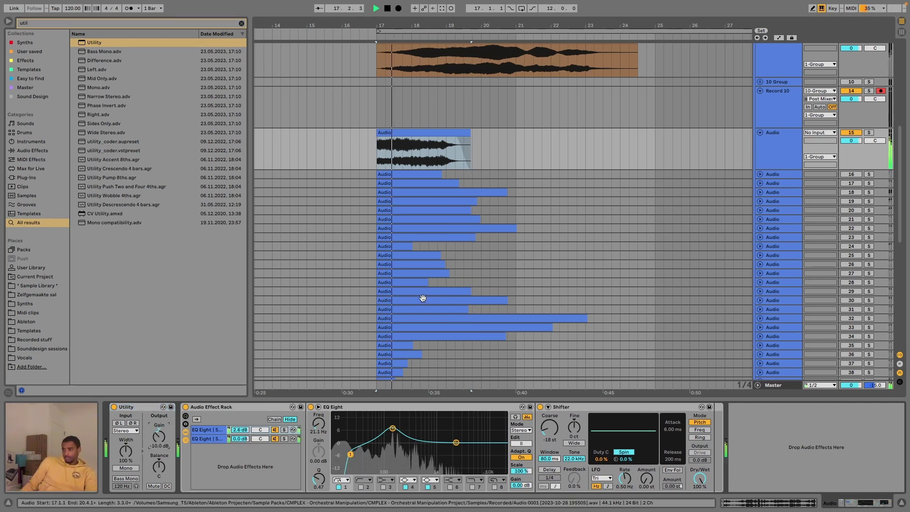
# Step: Lower the first chain's volume to -3.4 dB while auditioning the clip
pyautogui.scroll(1, 462, 194)
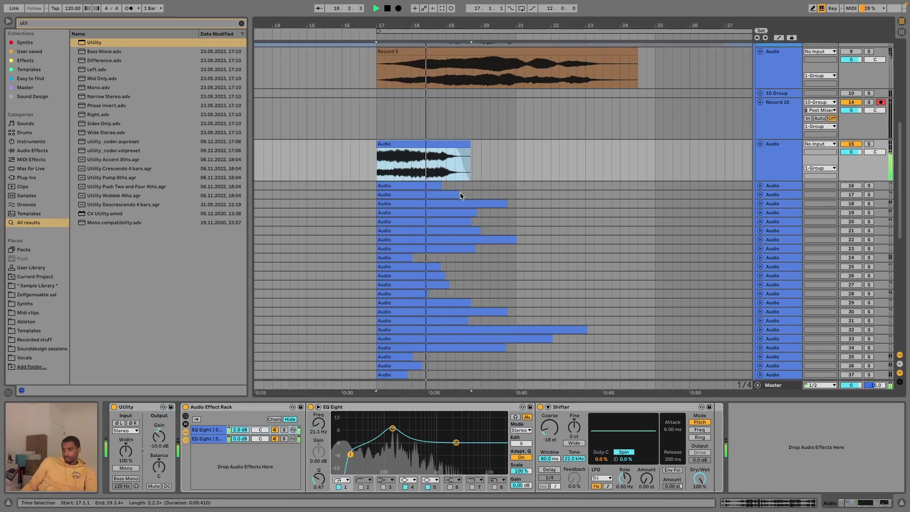
pyautogui.scroll(5, 460, 195)
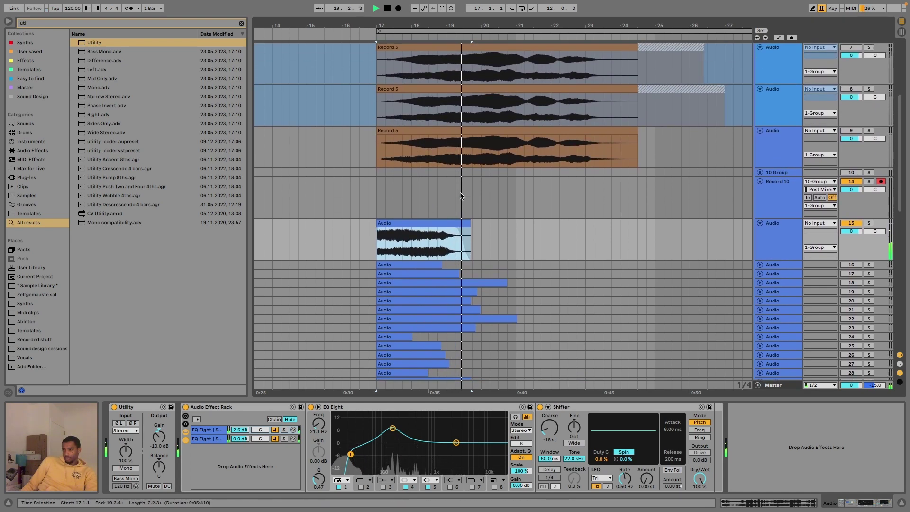
pyautogui.scroll(-1, 461, 196)
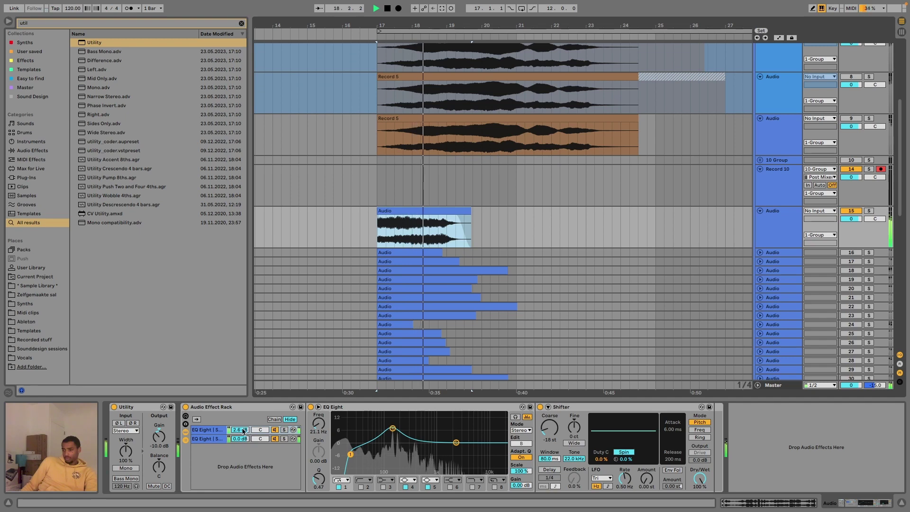
pyautogui.moveTo(240, 430); pyautogui.dragTo(240, 442)
pyautogui.press('space')
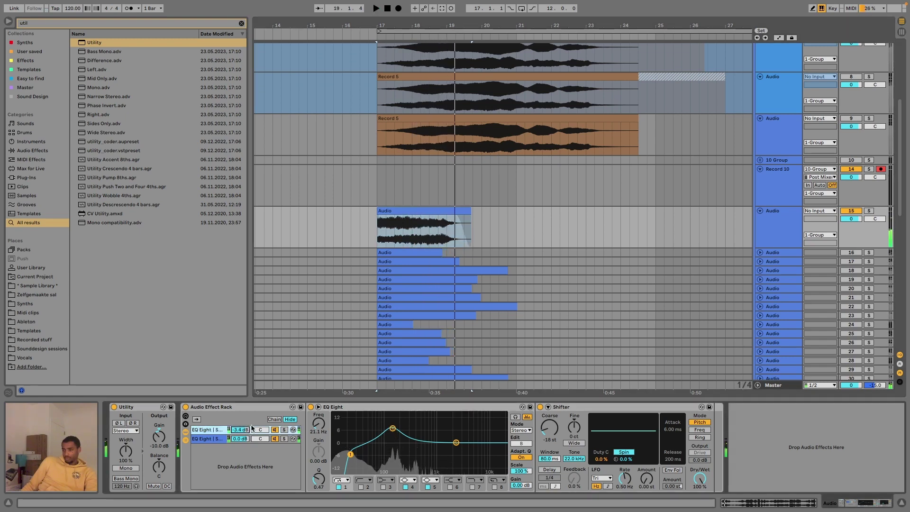
# Step: Search the browser for "final" and add the Sample Finalization rack after the Audio Effect Rack on the track
pyautogui.press('super+f')
pyautogui.write('final')
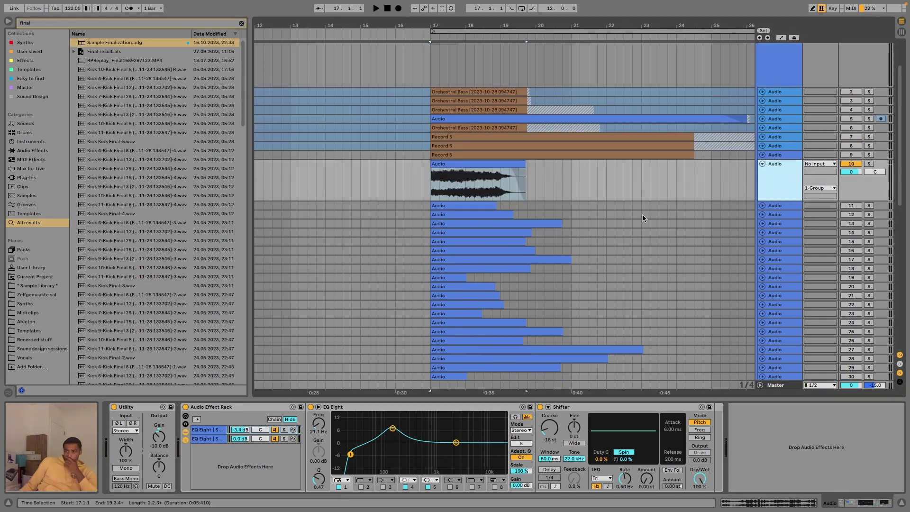
pyautogui.press('space')
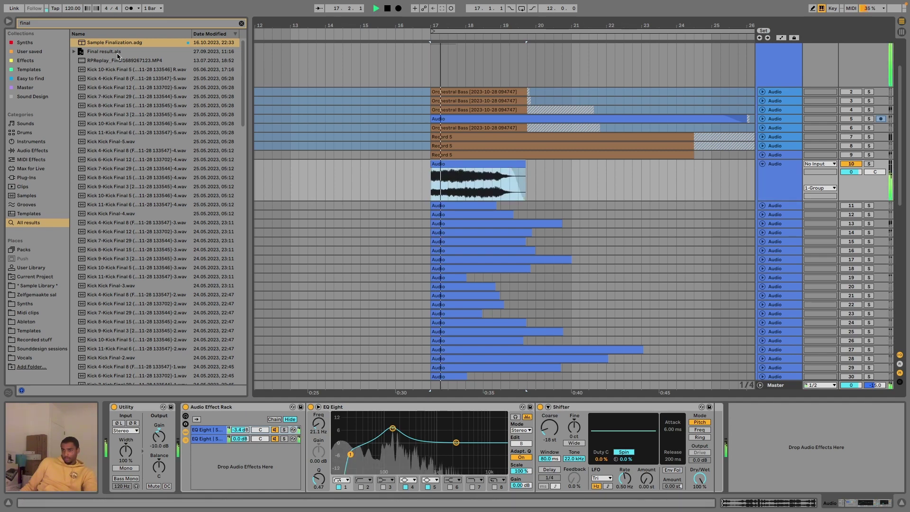
pyautogui.moveTo(109, 44)
pyautogui.mouseDown()
pyautogui.moveTo(741, 469)
pyautogui.moveTo(758, 451)
pyautogui.mouseUp()
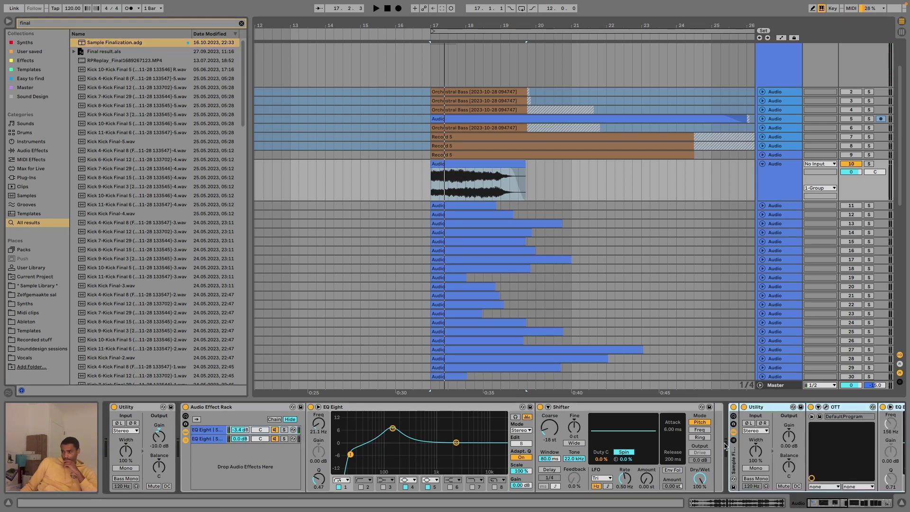
# Step: Set the finalization rack's OTT to 26% depth, 56% time, 147% upward and 24% downward compression during playback, and close it
pyautogui.hscroll(6, 725, 446)
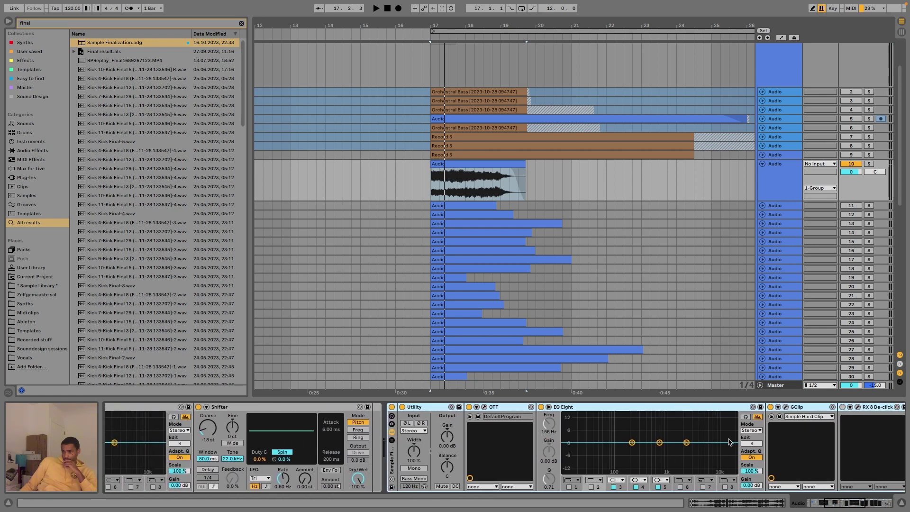
pyautogui.click(485, 407)
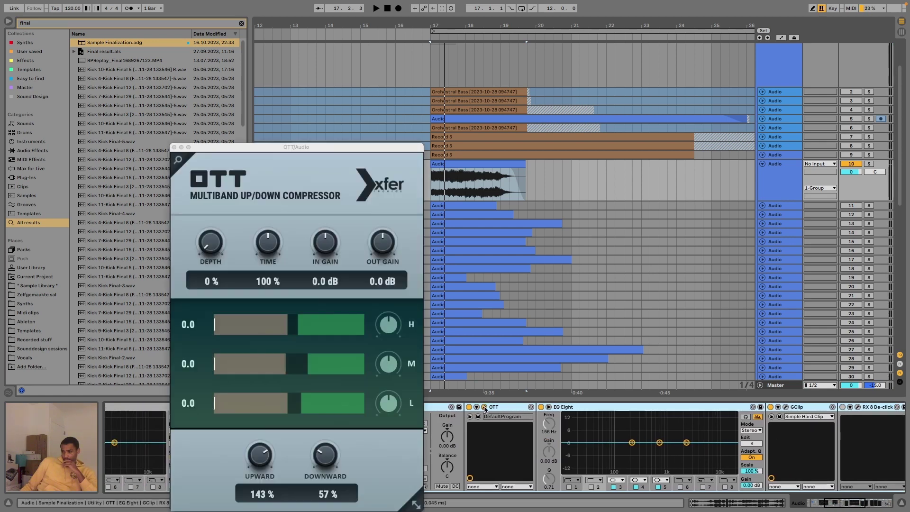
pyautogui.press('space')
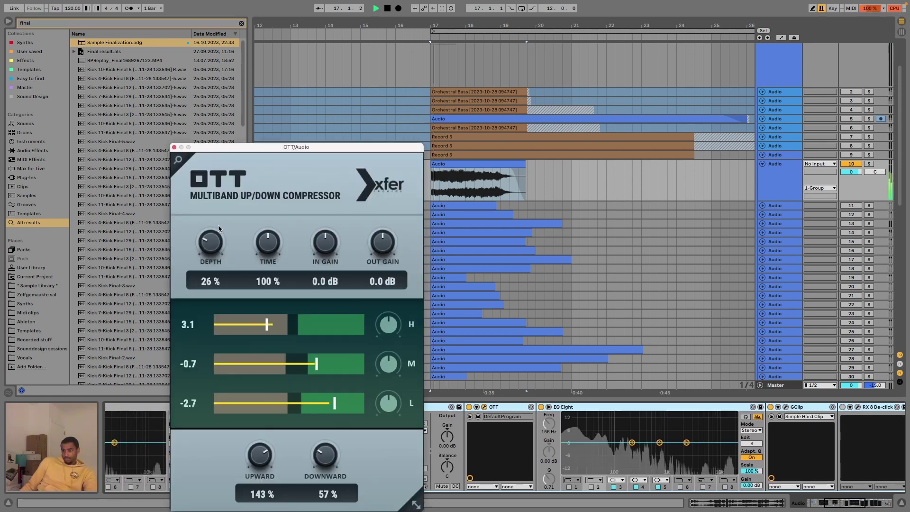
pyautogui.moveTo(326, 454)
pyautogui.mouseDown()
pyautogui.moveTo(331, 478)
pyautogui.moveTo(337, 430)
pyautogui.moveTo(332, 478)
pyautogui.moveTo(328, 470)
pyautogui.mouseUp()
pyautogui.moveTo(260, 455); pyautogui.dragTo(274, 392)
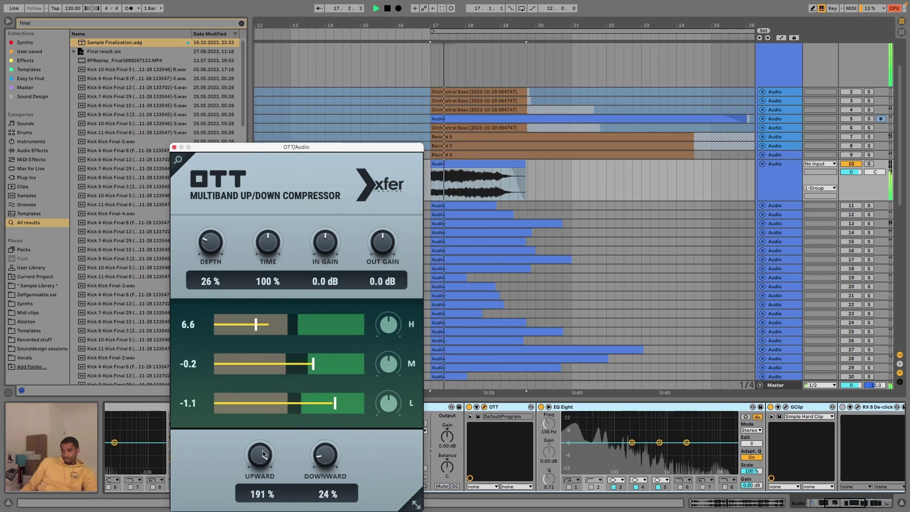
pyautogui.moveTo(263, 454); pyautogui.dragTo(269, 511)
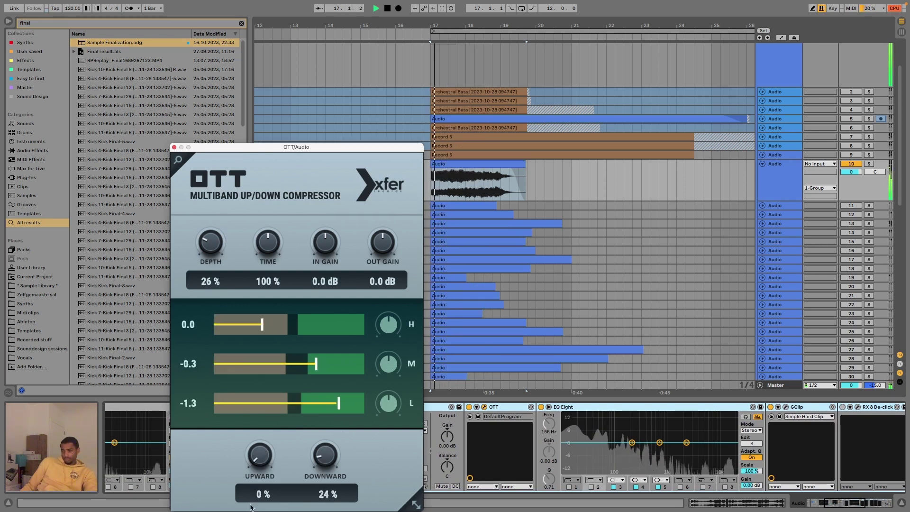
pyautogui.moveTo(313, 147); pyautogui.dragTo(324, 70)
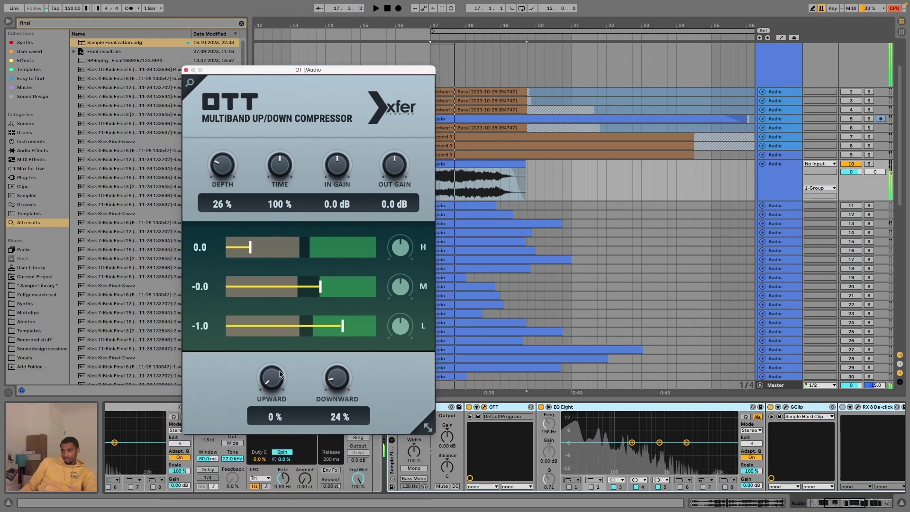
pyautogui.moveTo(272, 378); pyautogui.dragTo(292, 323)
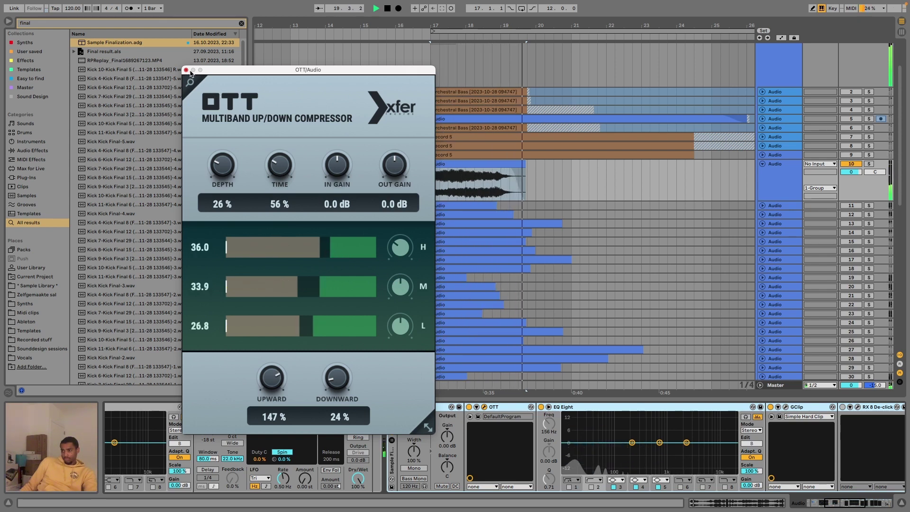
pyautogui.click(186, 71)
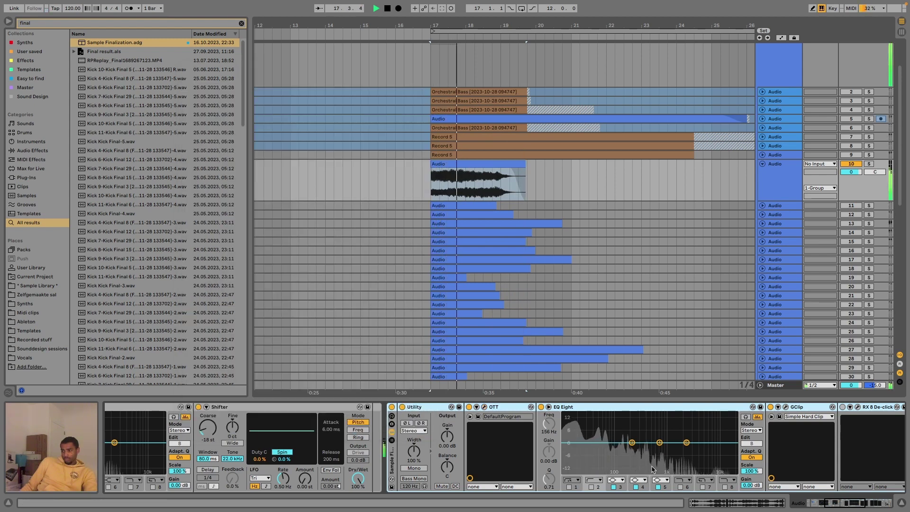
# Step: In the finalization rack's EQ Eight, enable a low cut at 37.5 Hz with a Q of 0.56 and boost band 3 by 5.33 dB at 48.4 Hz
pyautogui.click(591, 487)
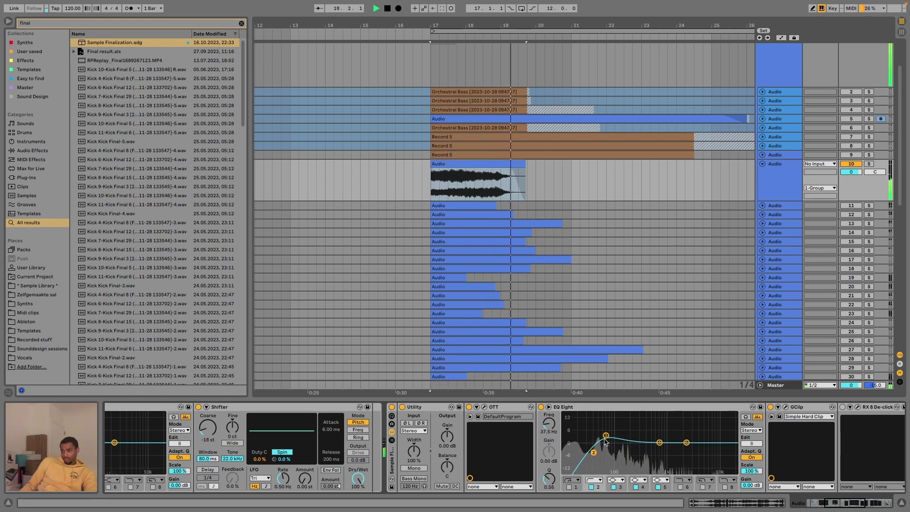
pyautogui.moveTo(604, 442); pyautogui.dragTo(599, 432)
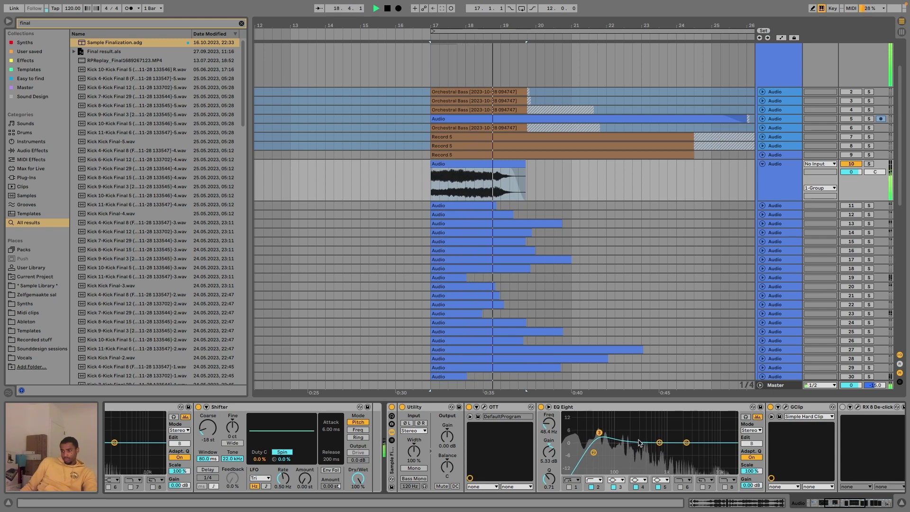
# Step: Try a band 6 high cut at 18.3 kHz in the finalization rack's EQ Eight while auditioning the clip
pyautogui.hscroll(3, 638, 442)
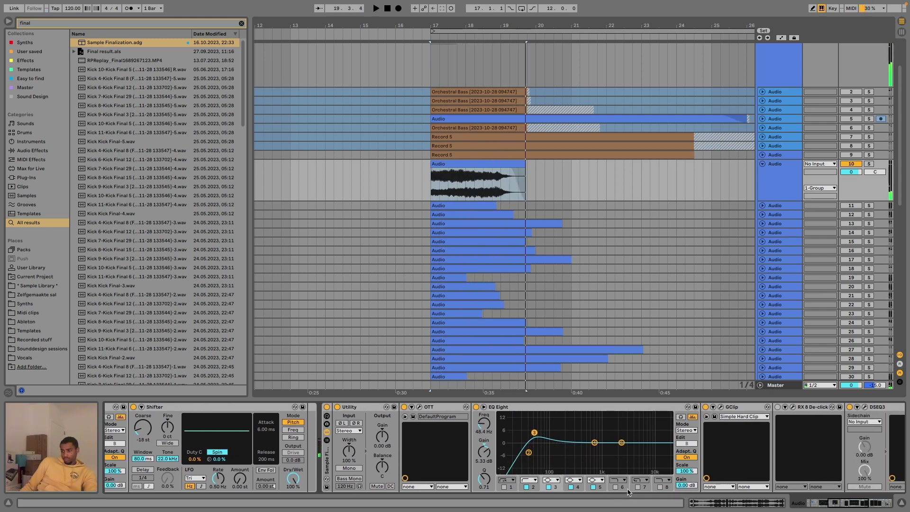
pyautogui.press('space')
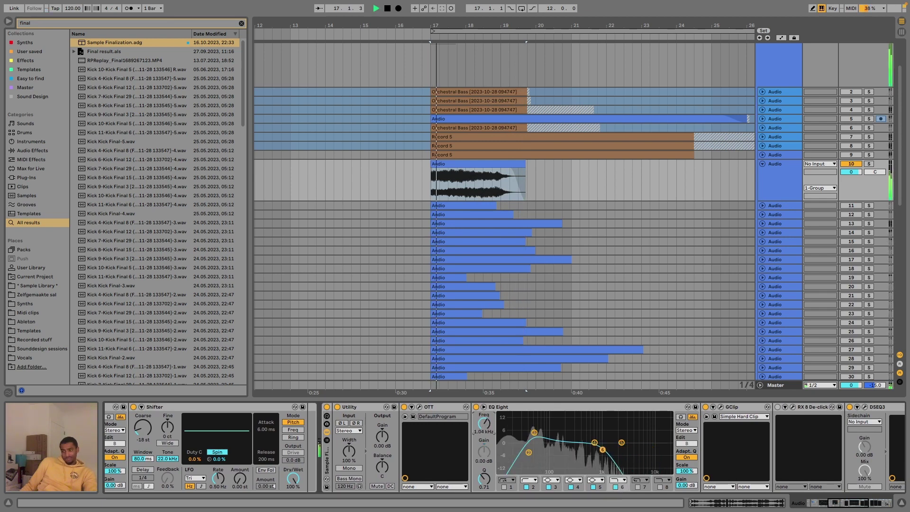
pyautogui.moveTo(600, 450); pyautogui.dragTo(665, 449)
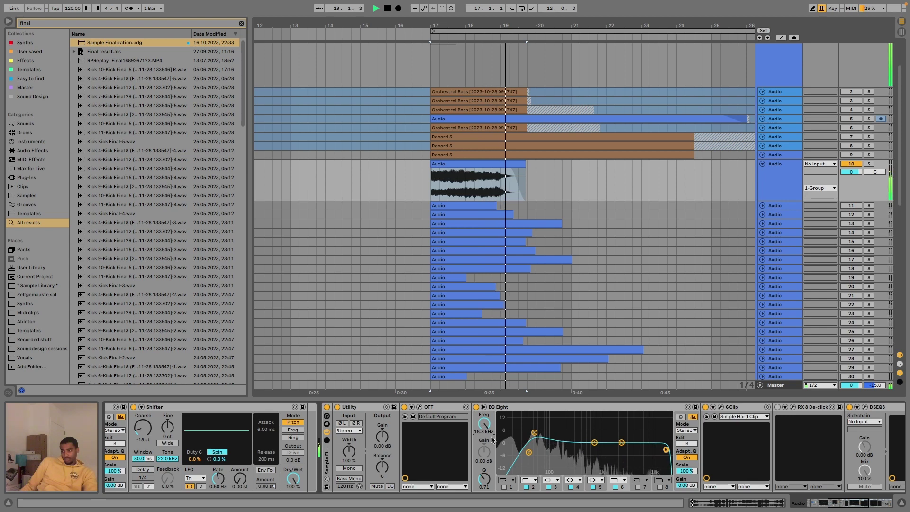
pyautogui.click(615, 486)
# Step: In DSEQ3, set band 11 to 14213 Hz with 14.77 sensitivity and a Q of 2.789, and lower the threshold to -26.2
pyautogui.hscroll(5, 635, 427)
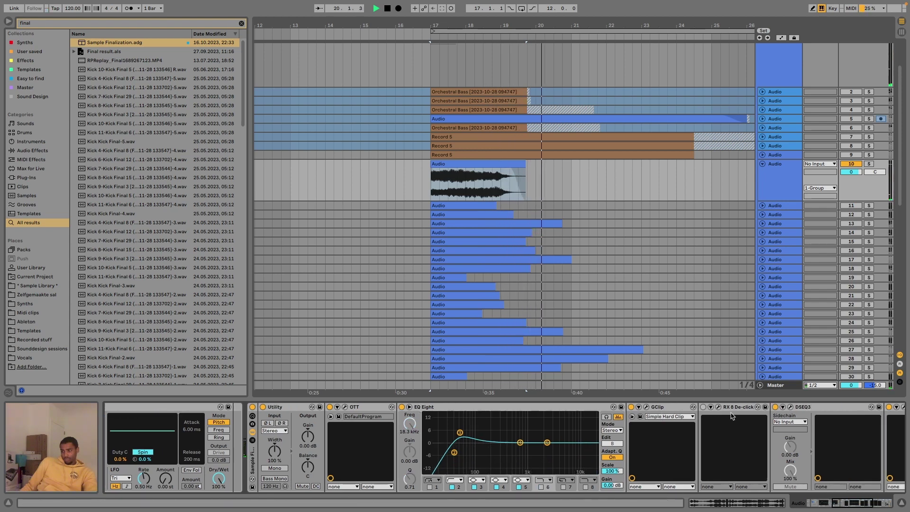
pyautogui.hscroll(5, 637, 414)
pyautogui.click(596, 407)
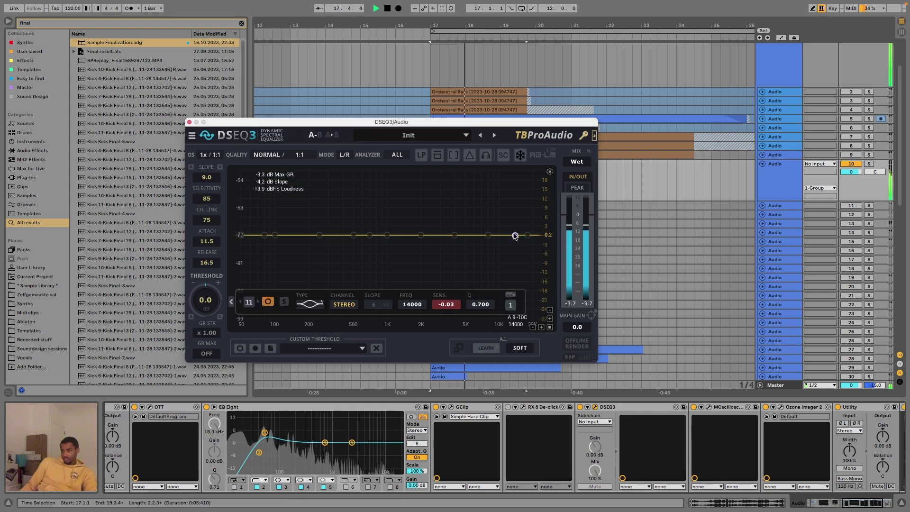
pyautogui.moveTo(516, 235)
pyautogui.mouseDown()
pyautogui.moveTo(515, 185)
pyautogui.moveTo(537, 157)
pyautogui.moveTo(520, 156)
pyautogui.moveTo(516, 190)
pyautogui.mouseUp()
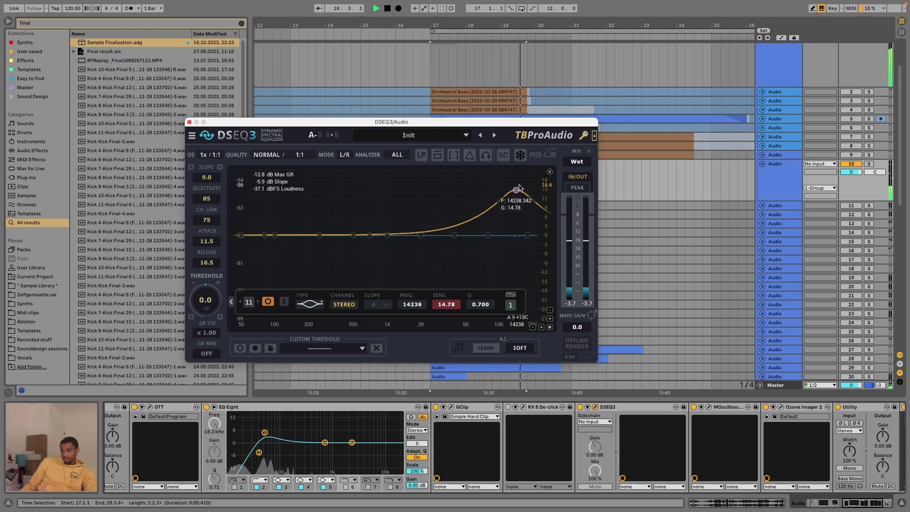
pyautogui.moveTo(480, 304); pyautogui.dragTo(479, 292)
pyautogui.scroll(5, 516, 190)
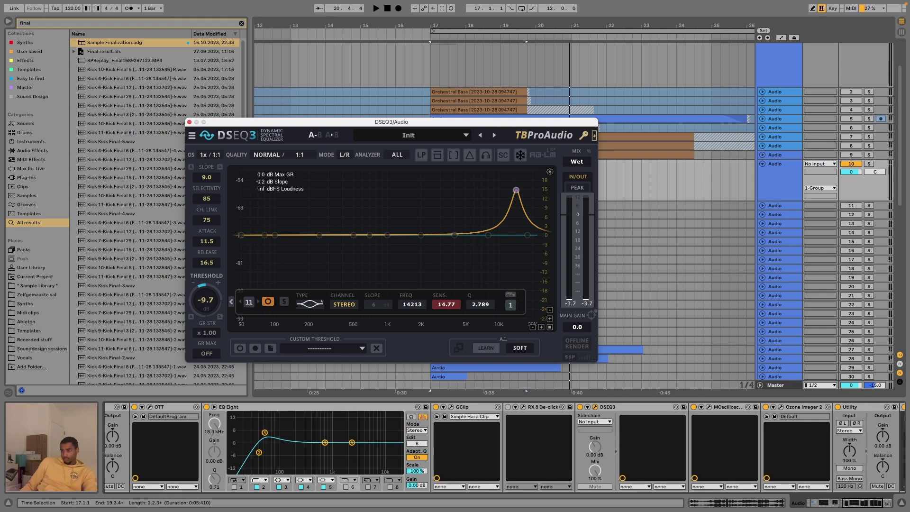
pyautogui.press('space')
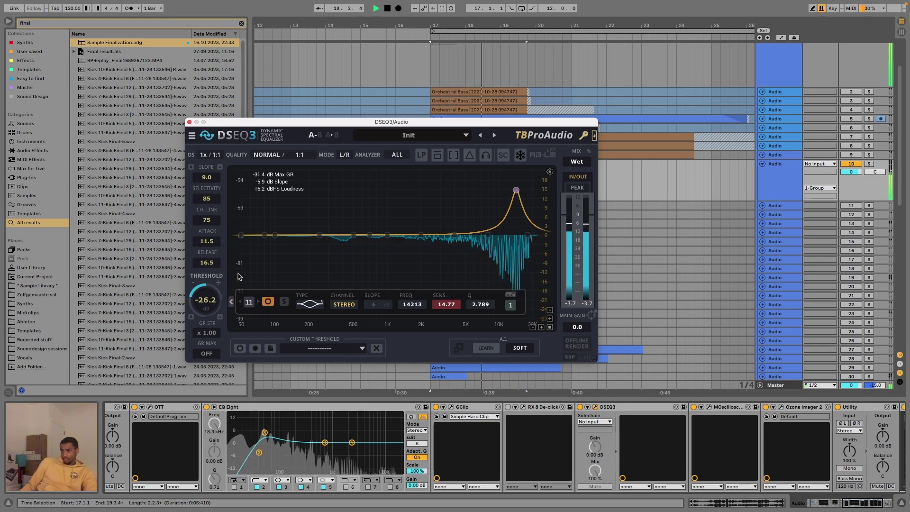
# Step: Listen to DSEQ3's delta signal, close the plug-in window and compare the sound with DSEQ3 bypassed and active
pyautogui.click(470, 155)
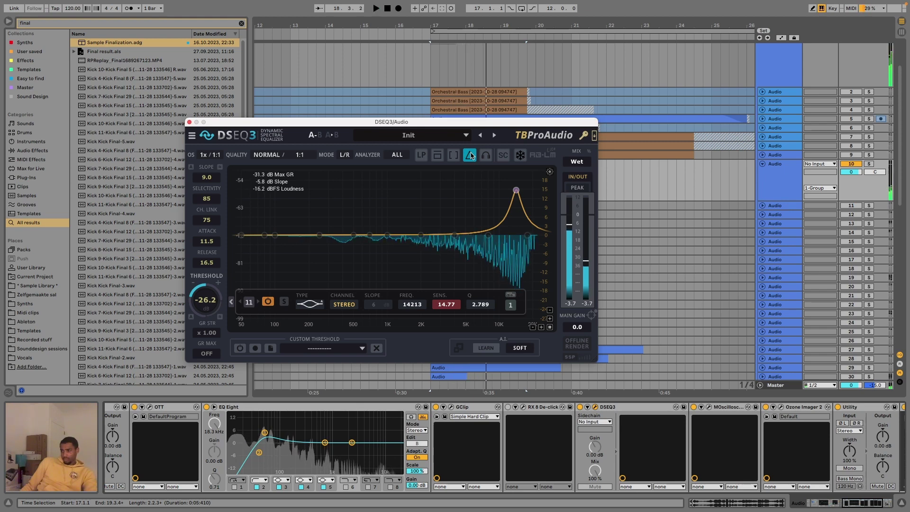
pyautogui.click(468, 156)
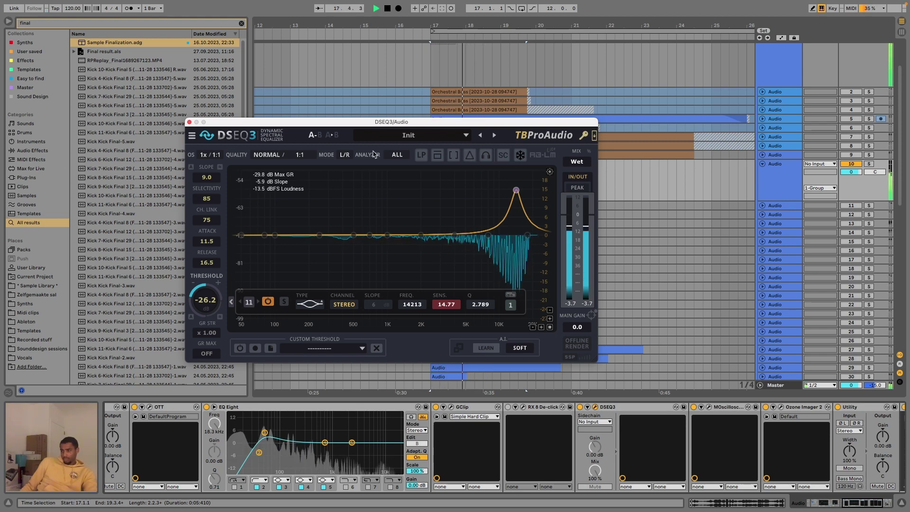
pyautogui.click(189, 122)
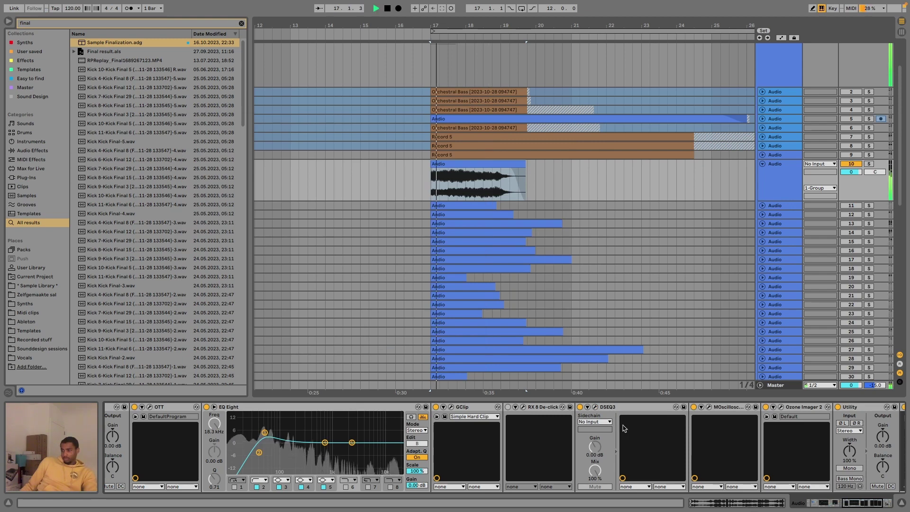
pyautogui.click(580, 407)
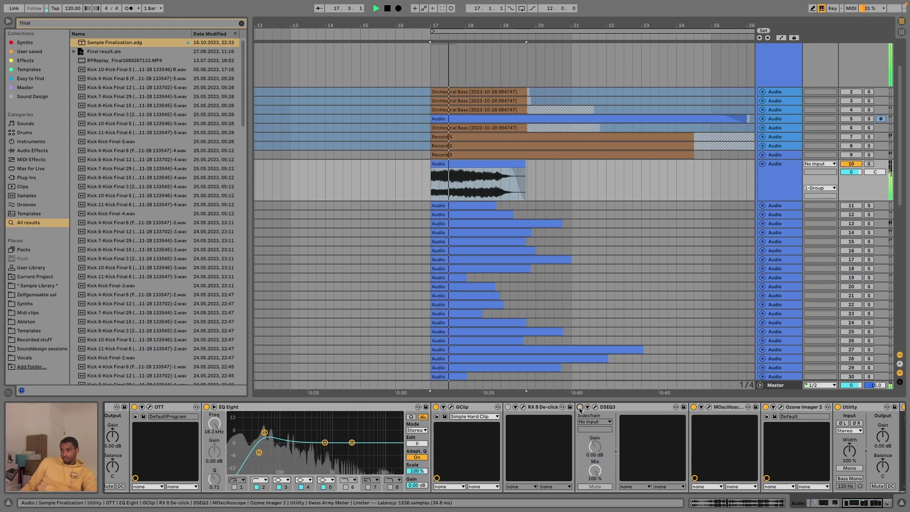
pyautogui.click(580, 407)
# Step: Raise the gain of the Utility before the loudness meter to 6.2 dB, replaying the clip to check its level
pyautogui.hscroll(5, 647, 410)
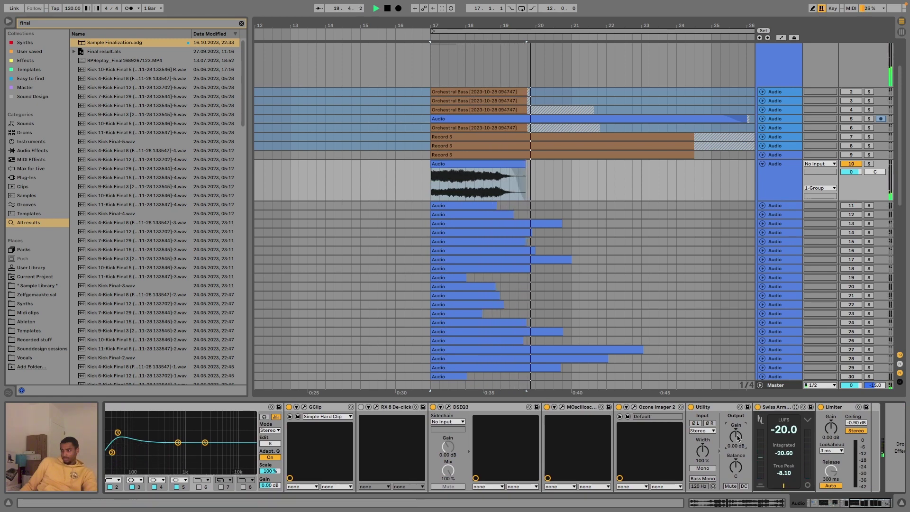
pyautogui.moveTo(737, 436); pyautogui.dragTo(737, 417)
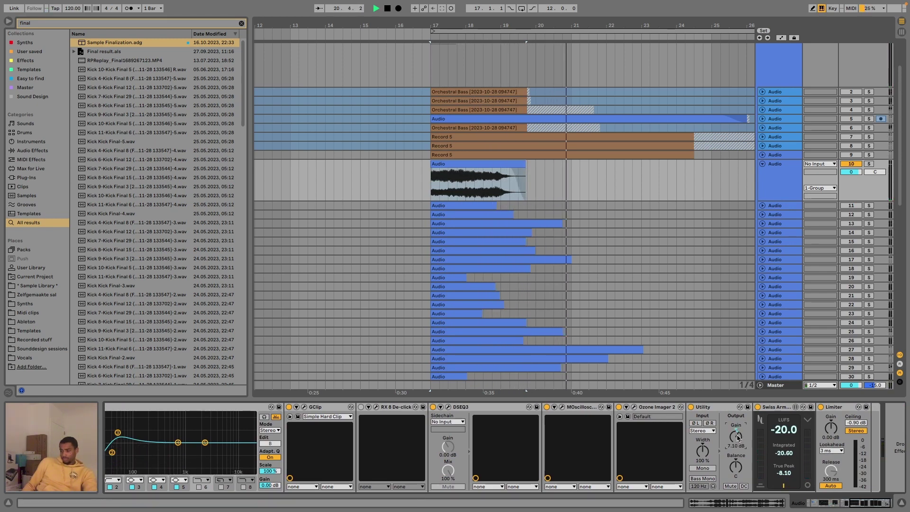
pyautogui.press('space')
pyautogui.press('space')
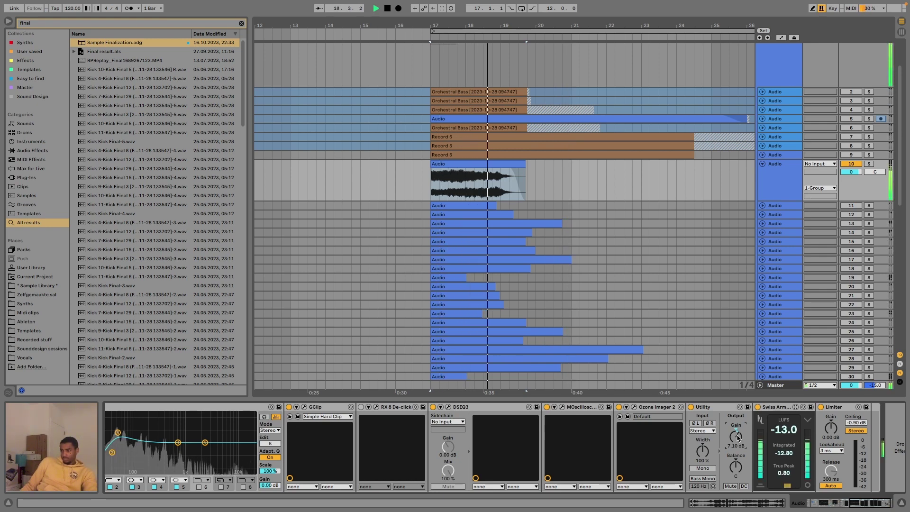
pyautogui.moveTo(737, 441); pyautogui.dragTo(738, 445)
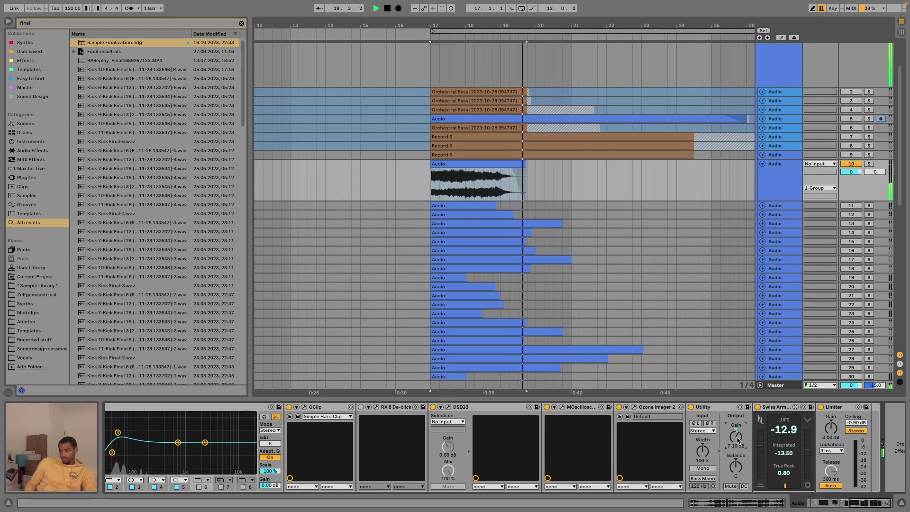
pyautogui.press('space')
pyautogui.press('space')
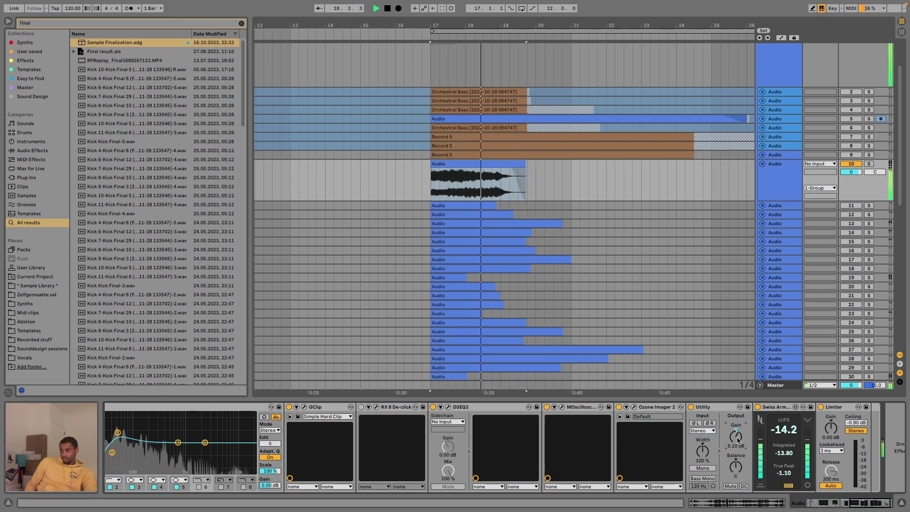
pyautogui.press('space')
pyautogui.press('space')
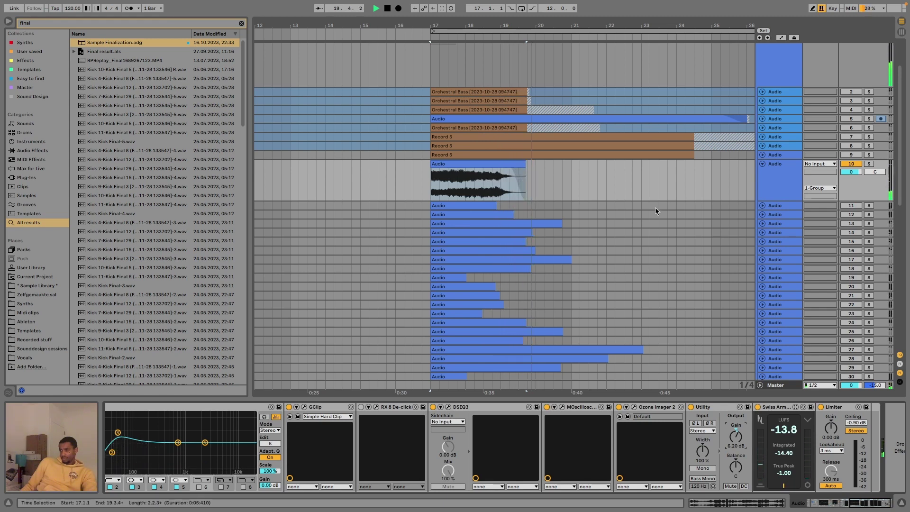
pyautogui.press('space')
# Step: Fold track 10 and switch to an unfolded track 11, auditioning its clip and showing the clip's sample settings
pyautogui.click(763, 164)
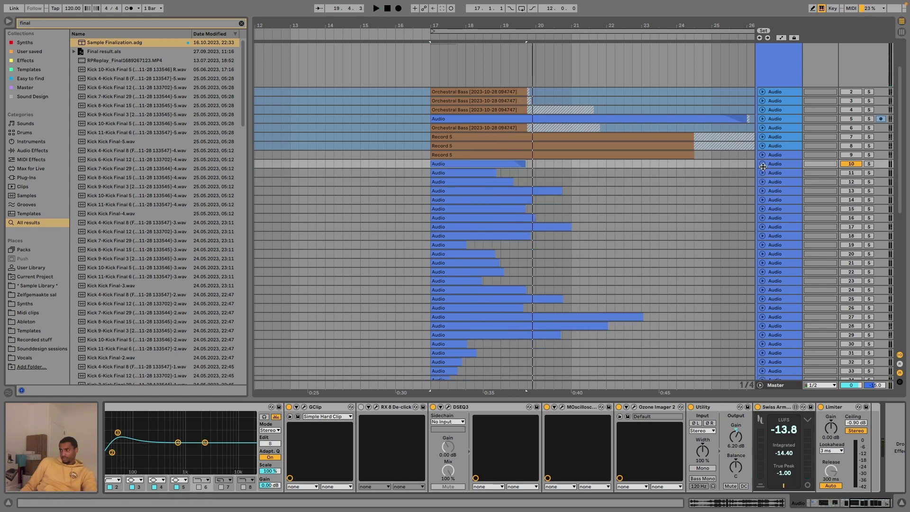
pyautogui.click(763, 173)
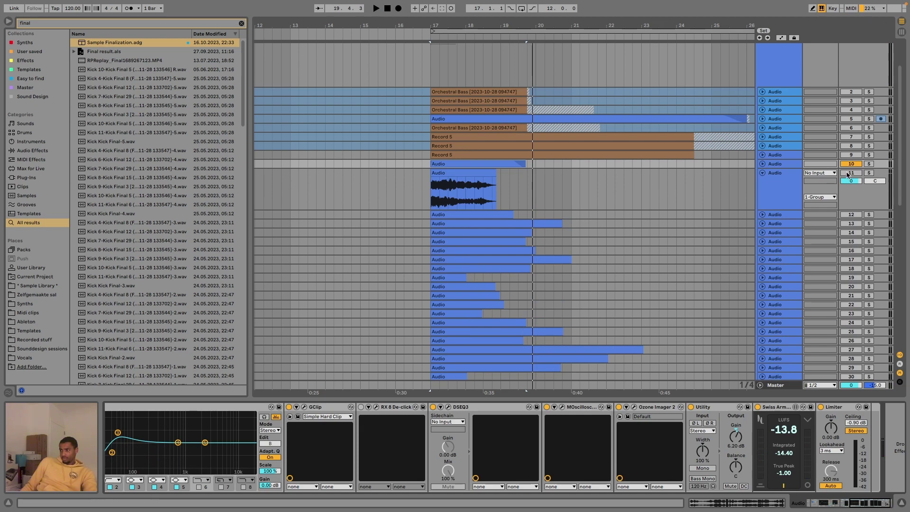
pyautogui.click(459, 173)
pyautogui.press('space')
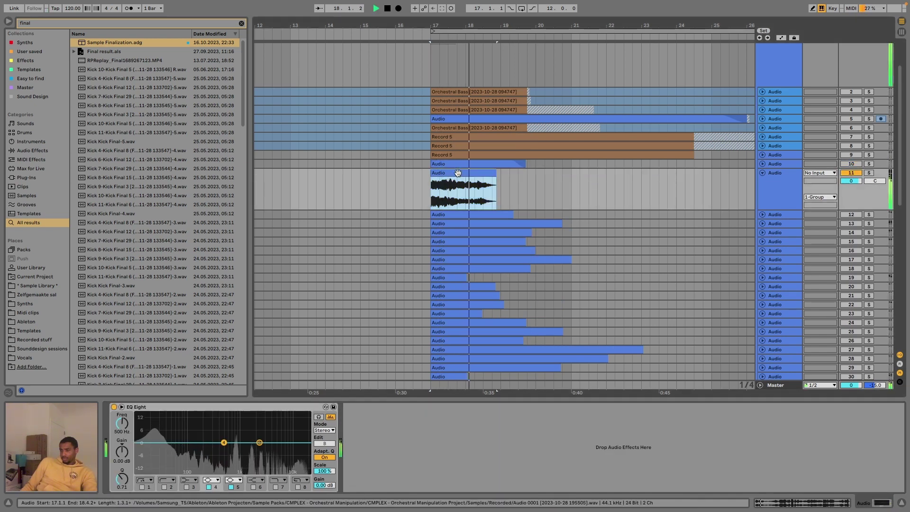
pyautogui.press('space')
pyautogui.hotkey('shift', 'Tab')
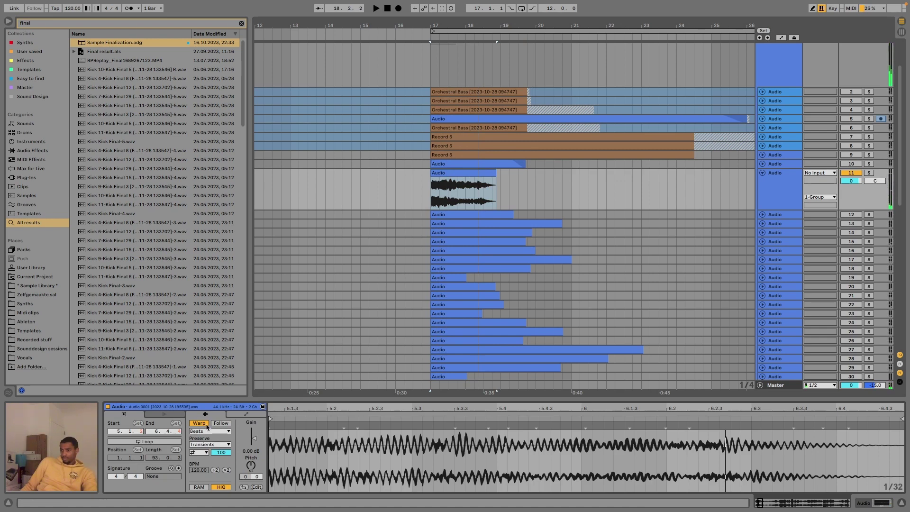
# Step: Try transposing track 11's clip down 17 semitones with warping off, and reset the pitch
pyautogui.click(205, 424)
pyautogui.moveTo(251, 465); pyautogui.dragTo(251, 484)
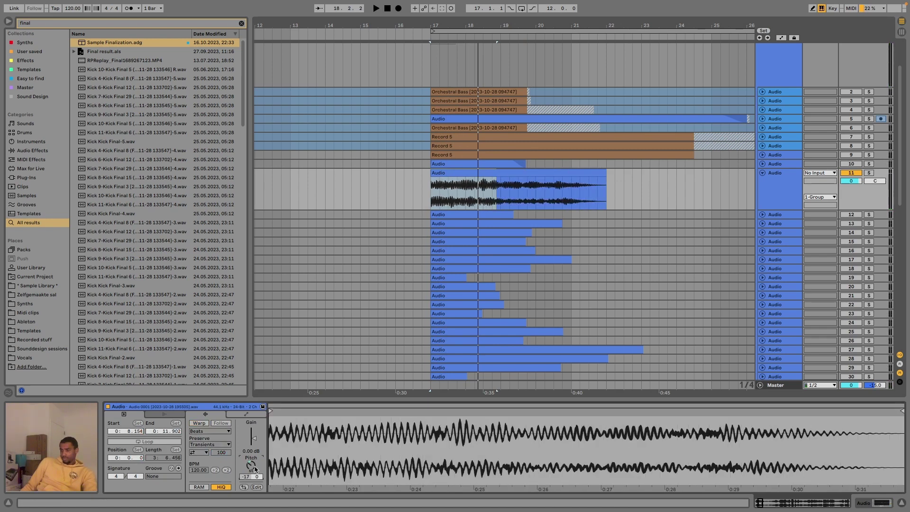
pyautogui.press('space')
pyautogui.press('Delete')
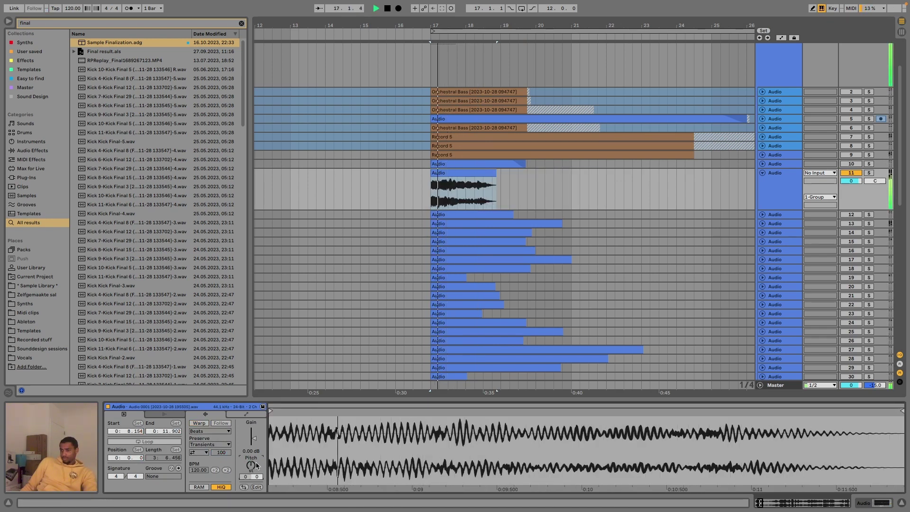
# Step: With warping on, try transposing track 11's clip down 25 and then 48 semitones, replaying it to compare
pyautogui.moveTo(254, 466); pyautogui.dragTo(255, 476)
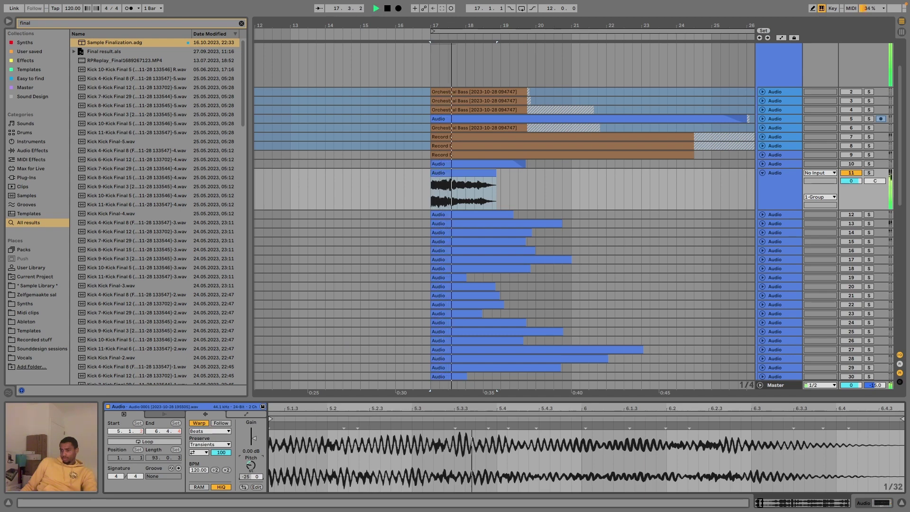
pyautogui.press('space')
pyautogui.press('space')
pyautogui.press('space')
pyautogui.press('space')
pyautogui.moveTo(251, 466); pyautogui.dragTo(251, 483)
pyautogui.press('space')
pyautogui.press('space')
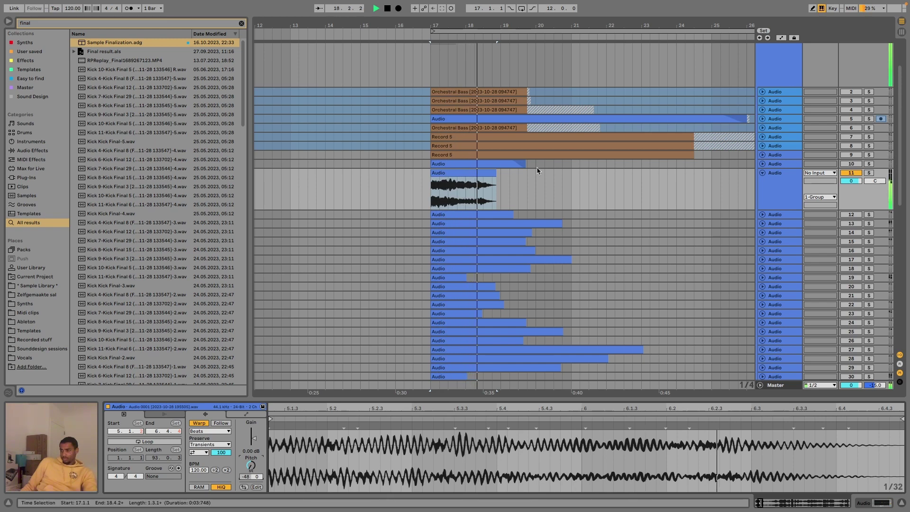
pyautogui.press('space')
pyautogui.press('space')
# Step: In track 11's EQ Eight, enable band 2 as a low cut at 41.7 Hz with a Q of 0.78
pyautogui.doubleClick(769, 183)
pyautogui.press('space')
pyautogui.press('space')
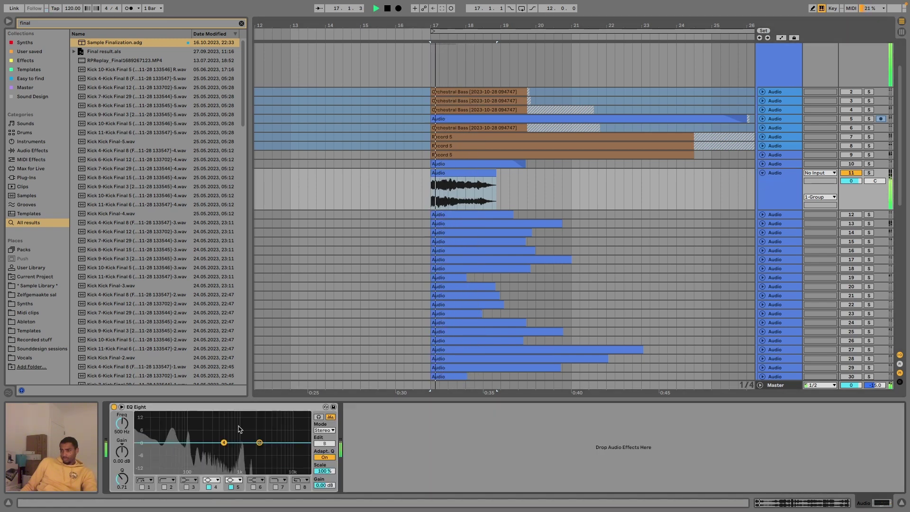
pyautogui.click(164, 487)
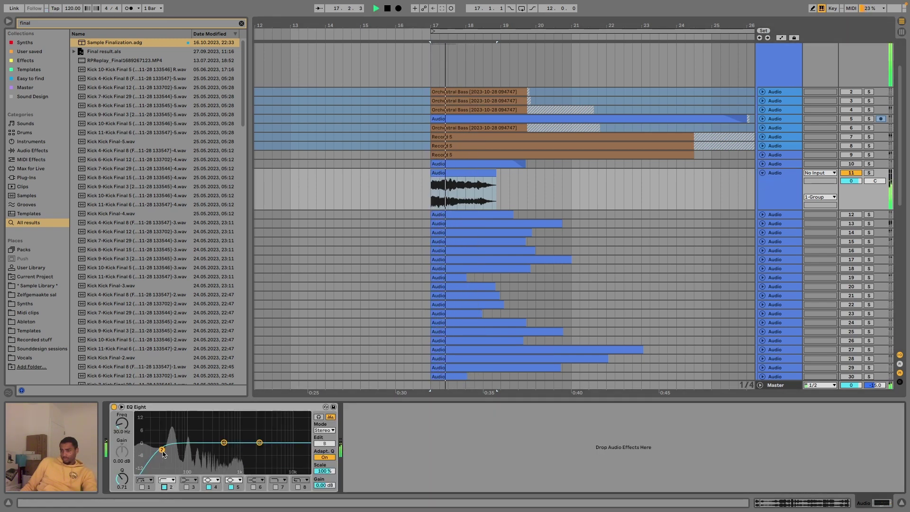
pyautogui.moveTo(162, 451); pyautogui.dragTo(171, 448)
pyautogui.press('space')
# Step: Copy the Audio Effect Rack with EQ Eight and Shifter from track 10 and paste it after EQ Eight on track 11
pyautogui.press('super+f')
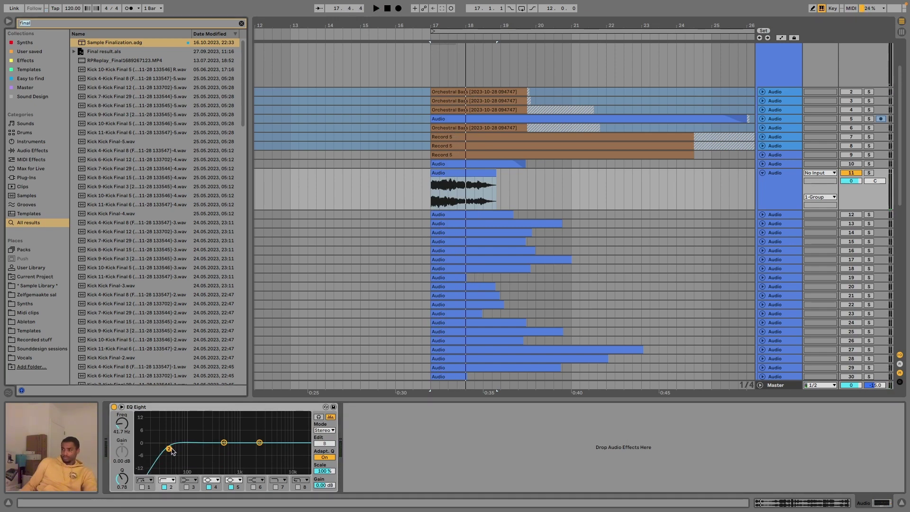
pyautogui.click(776, 165)
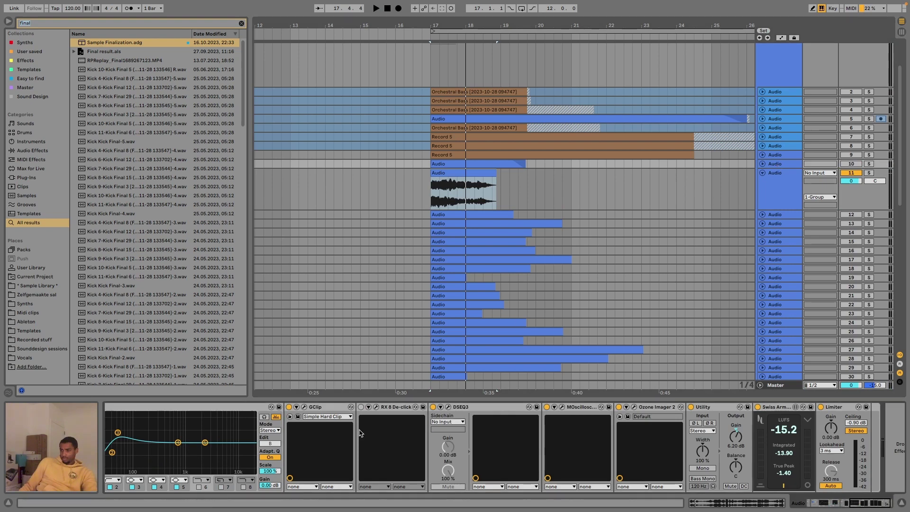
pyautogui.hscroll(-5, 307, 429)
pyautogui.hscroll(-8, 307, 429)
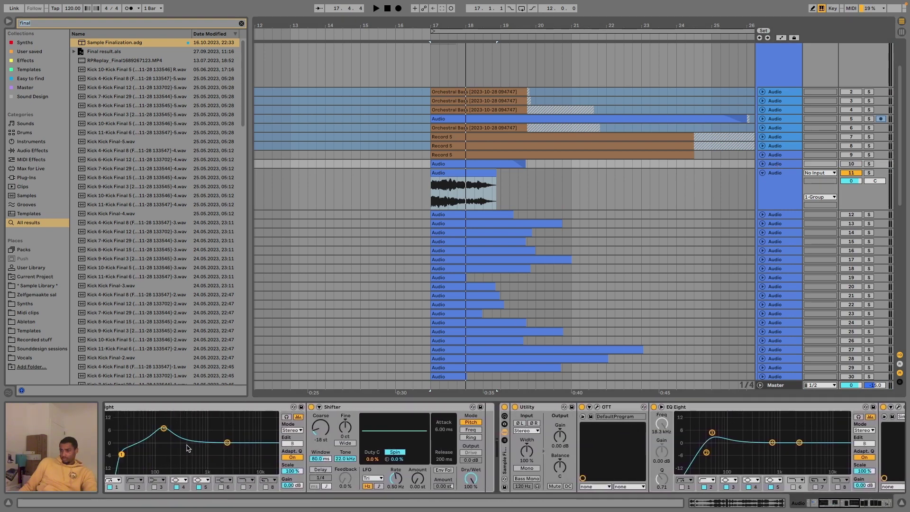
pyautogui.click(245, 407)
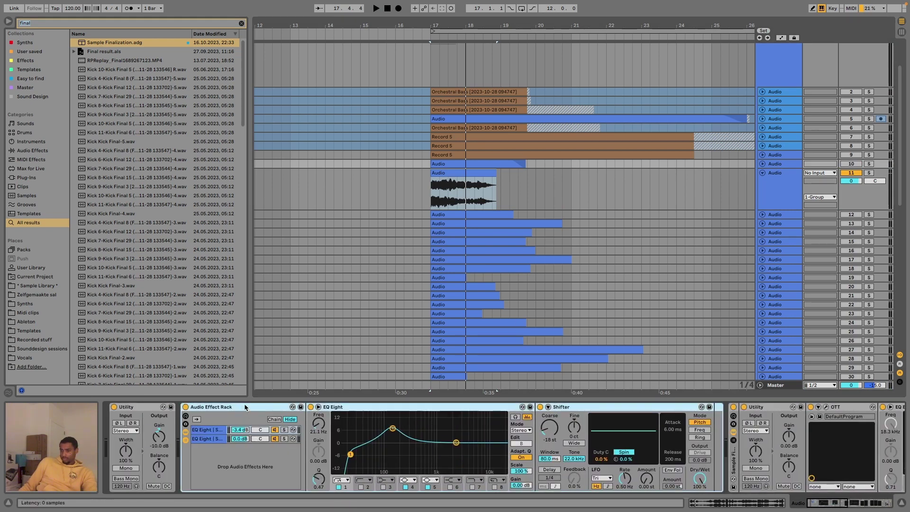
pyautogui.click(736, 172)
pyautogui.click(394, 431)
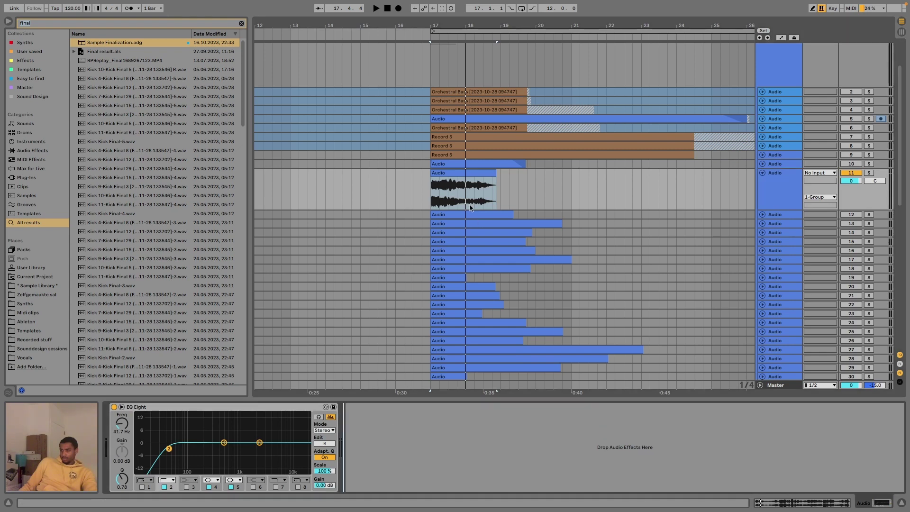
# Step: Reset the transposition of track 11's clip to 0 and play it through the pasted rack
pyautogui.doubleClick(459, 177)
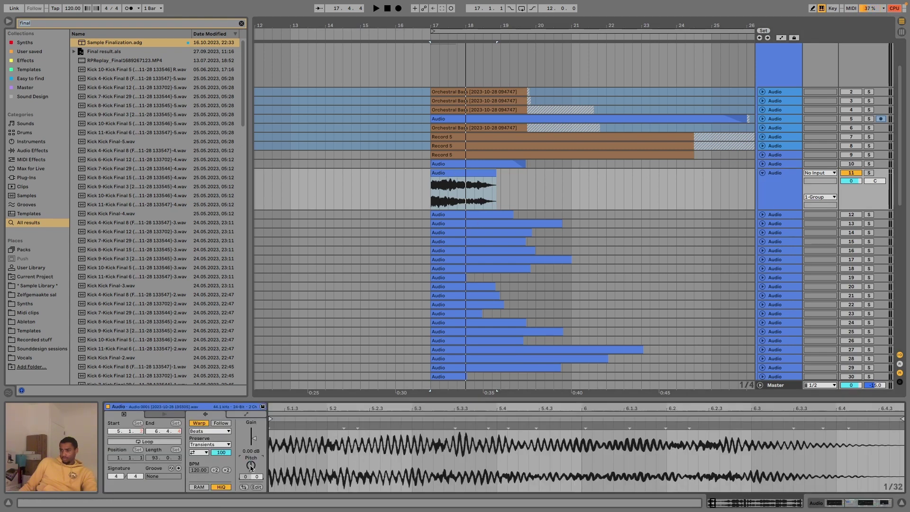
pyautogui.press('space')
pyautogui.hotkey('shift', 'Tab')
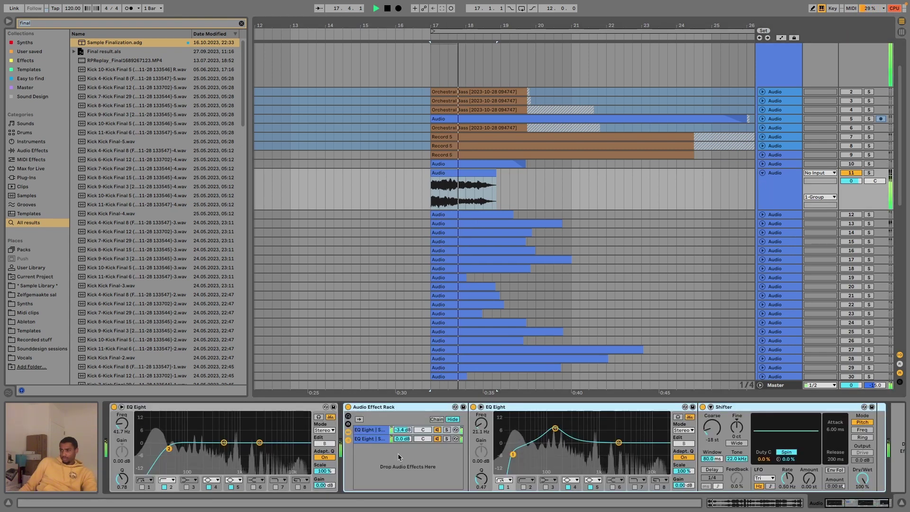
# Step: Audition the rack's two chains and set the first chain's Shifter coarse pitch to -24 st
pyautogui.hscroll(2, 399, 457)
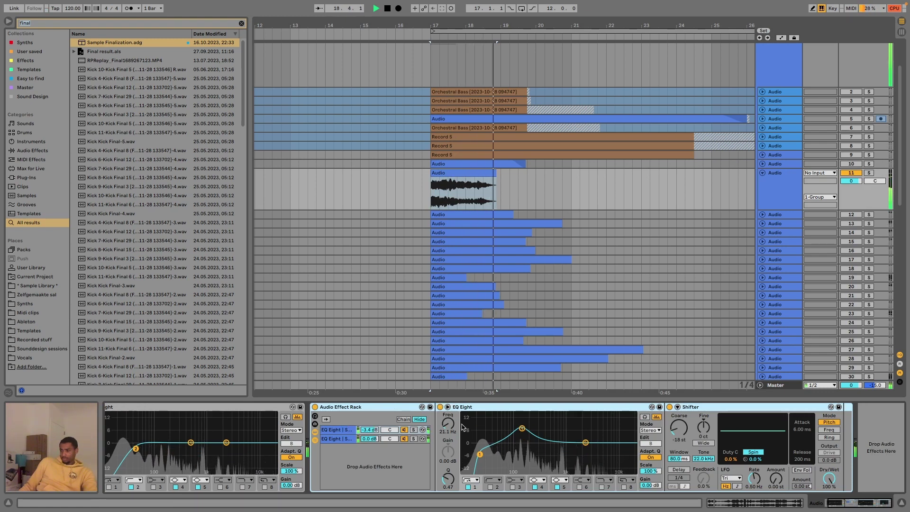
pyautogui.click(403, 438)
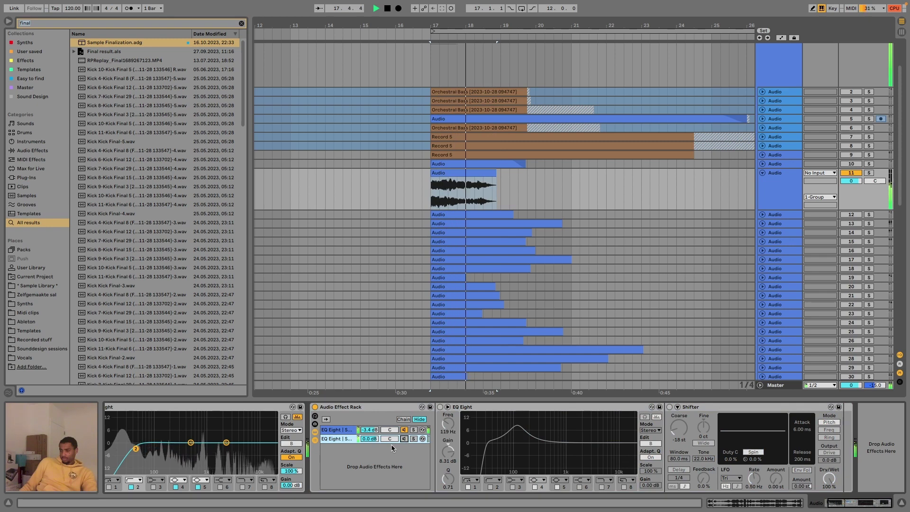
pyautogui.click(343, 430)
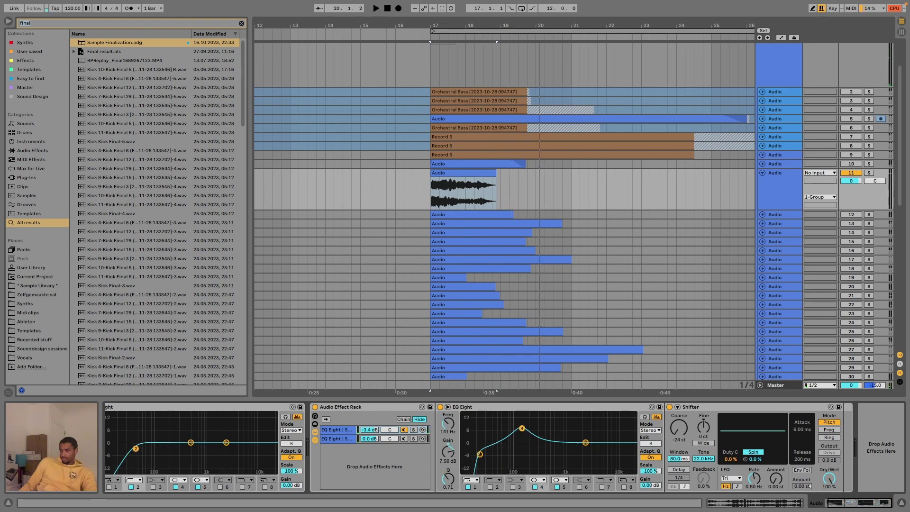
# Step: In the first chain's EQ Eight, bring the band 4 boost down to nearly flat and switch off band 1
pyautogui.moveTo(522, 428); pyautogui.dragTo(518, 442)
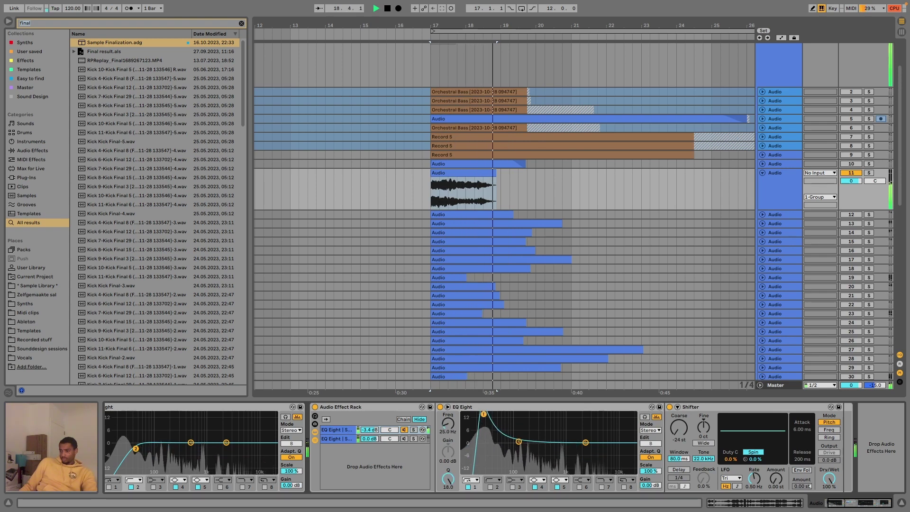
pyautogui.press('space')
pyautogui.moveTo(484, 414); pyautogui.dragTo(473, 452)
pyautogui.click(469, 486)
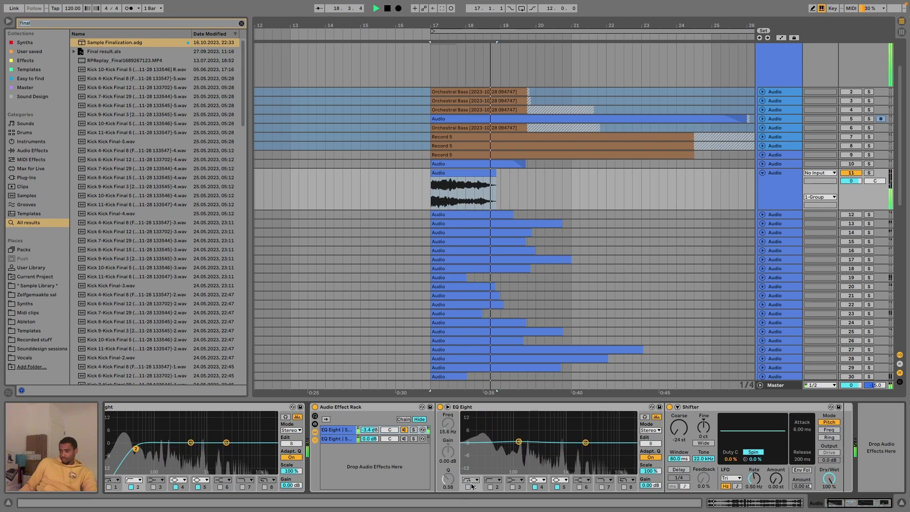
pyautogui.press('space')
pyautogui.press('space')
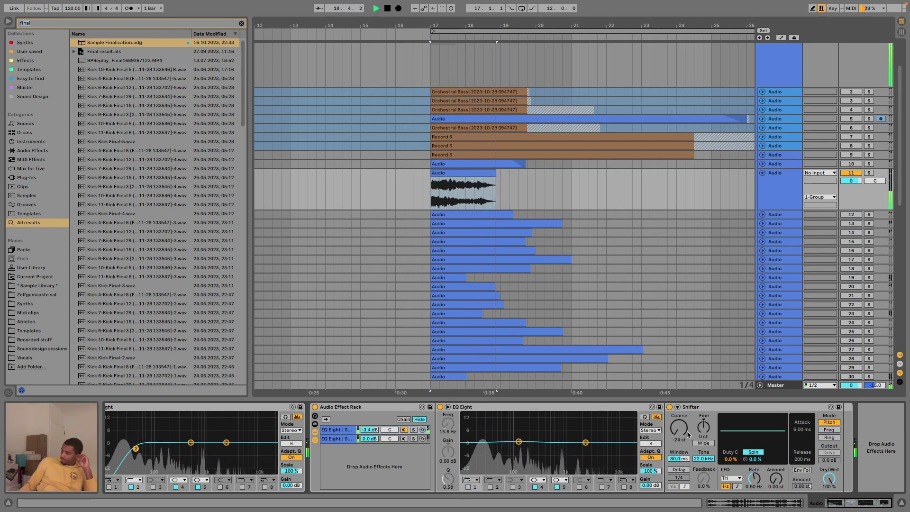
# Step: Search the browser for "frequency" and add kHs Frequency Shifter after the Shifter in the first chain
pyautogui.press('v')
pyautogui.press('space')
pyautogui.click(692, 406)
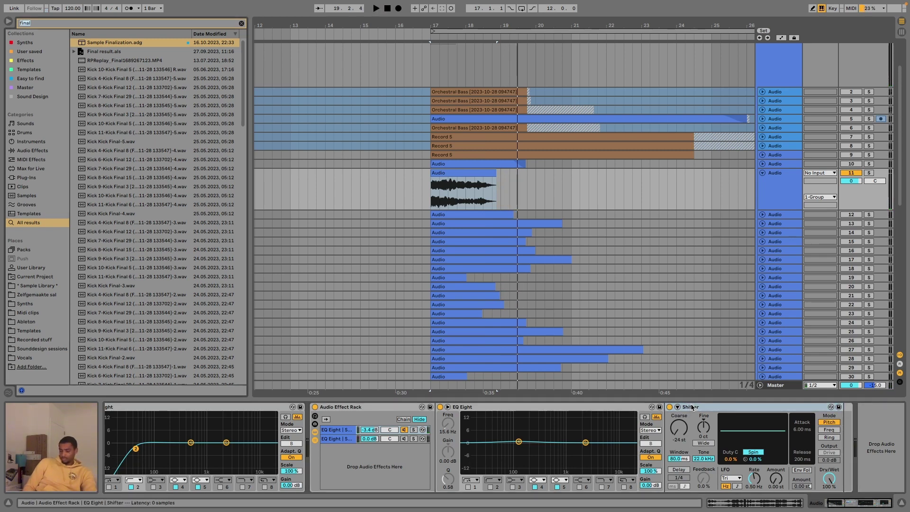
pyautogui.write('frequency')
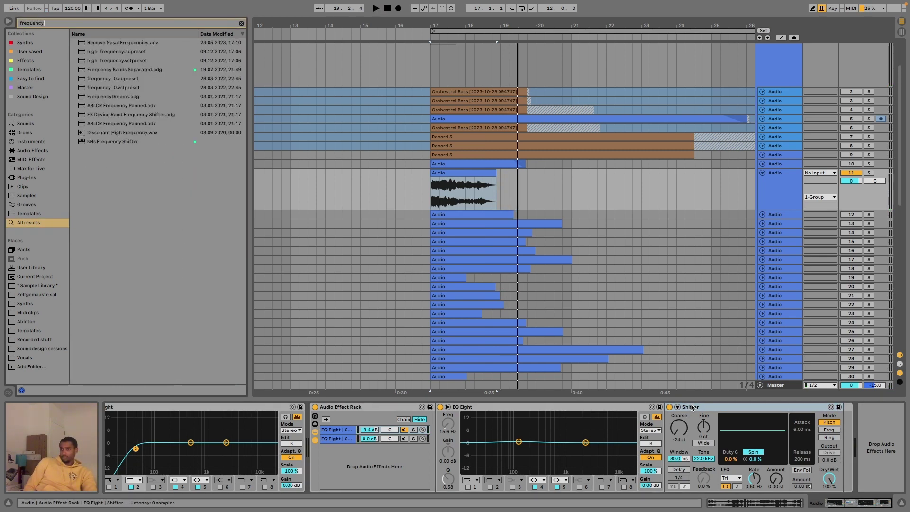
pyautogui.moveTo(119, 132); pyautogui.dragTo(838, 426)
pyautogui.click(851, 407)
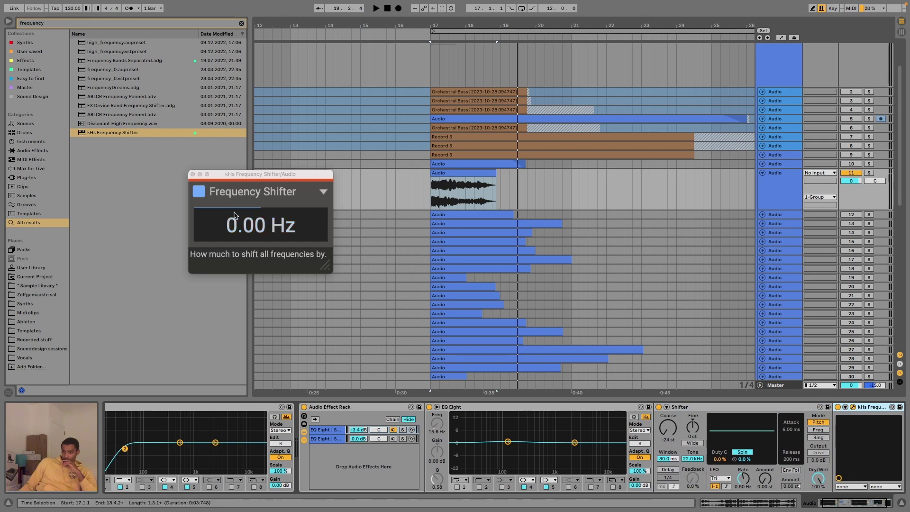
# Step: Try frequency shifts of -5.00 kHz and -1.74 kHz in kHs Frequency Shifter, and delete the device
pyautogui.moveTo(258, 227); pyautogui.dragTo(258, 323)
pyautogui.press('space')
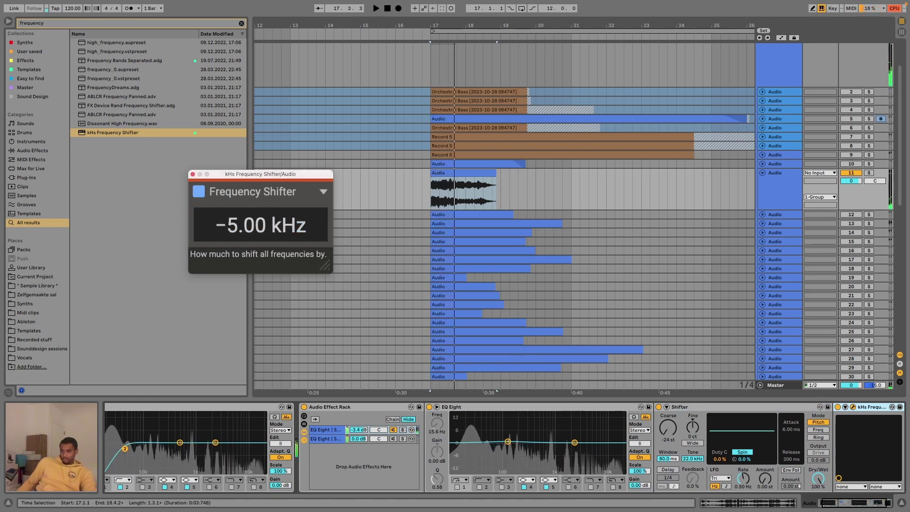
pyautogui.doubleClick(259, 228)
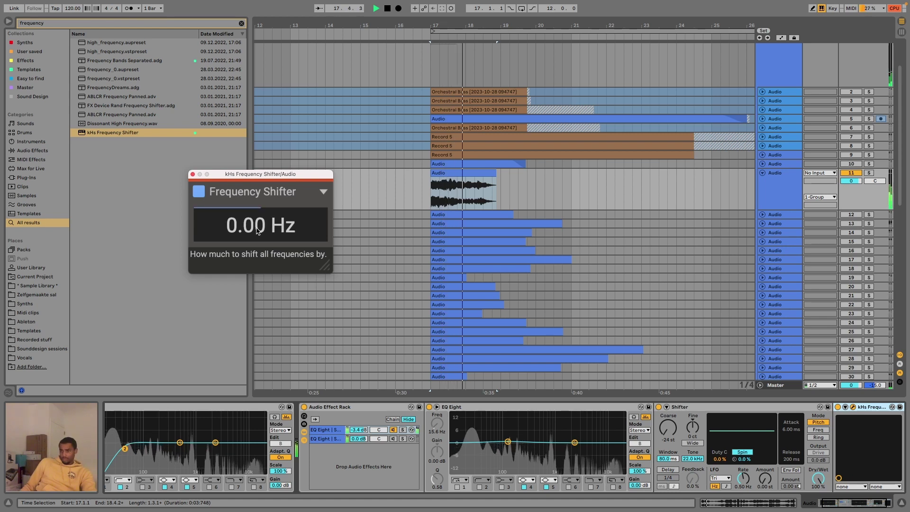
pyautogui.moveTo(259, 231); pyautogui.dragTo(259, 264)
pyautogui.press('space')
pyautogui.press('space')
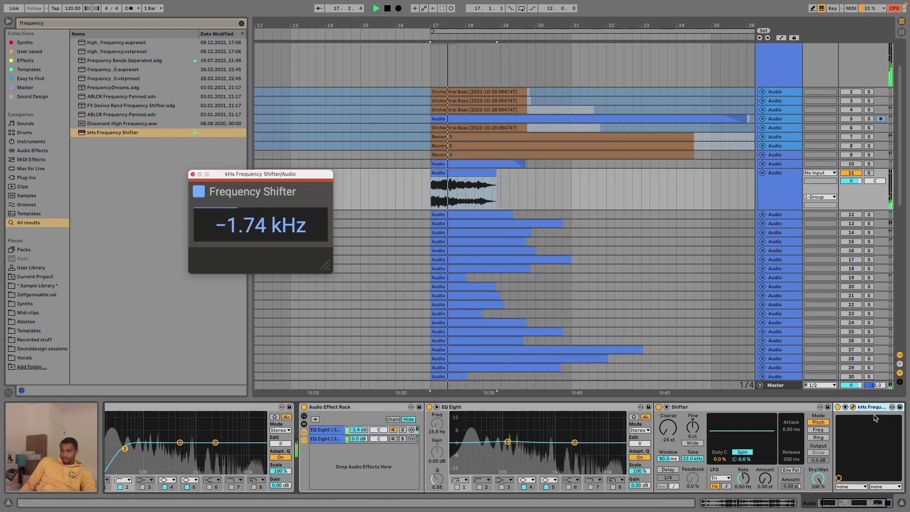
pyautogui.click(872, 408)
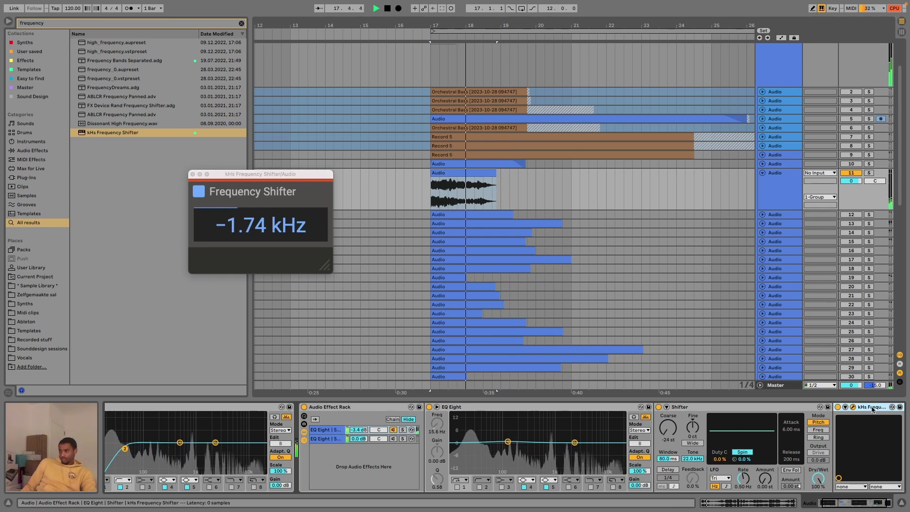
pyautogui.press('Delete')
# Step: Duplicate the -24 st Shifter in the first chain and play the clip through both
pyautogui.click(684, 408)
pyautogui.hotkey('ctrl', 'd')
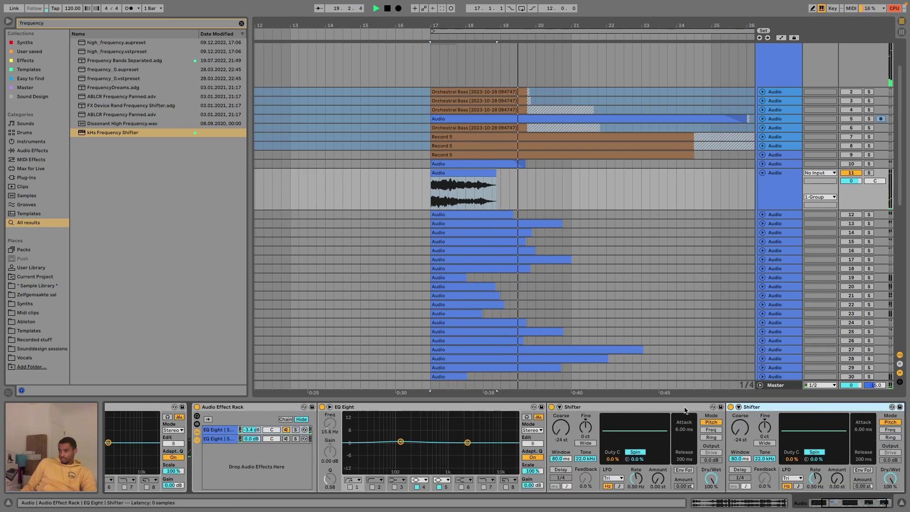
pyautogui.press('space')
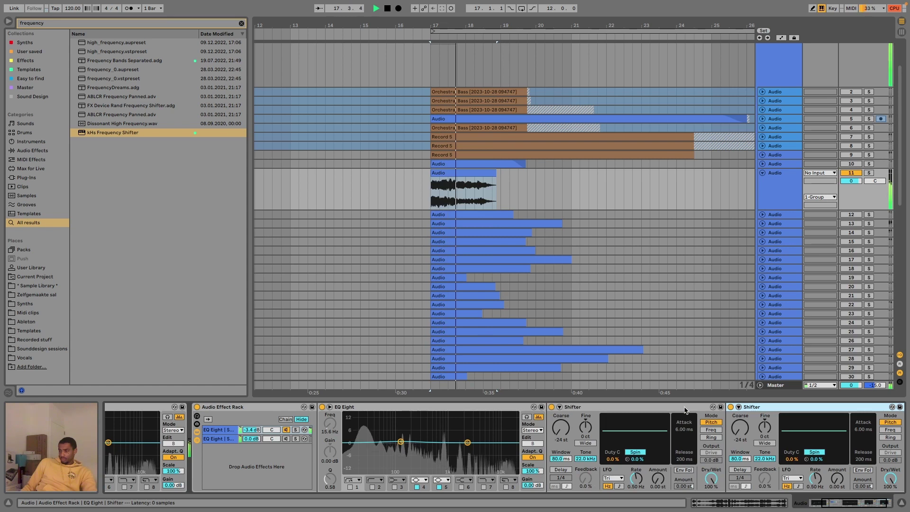
# Step: Reset the volume of the rack's first chain to 0.0 dB and replay the clip
pyautogui.click(287, 439)
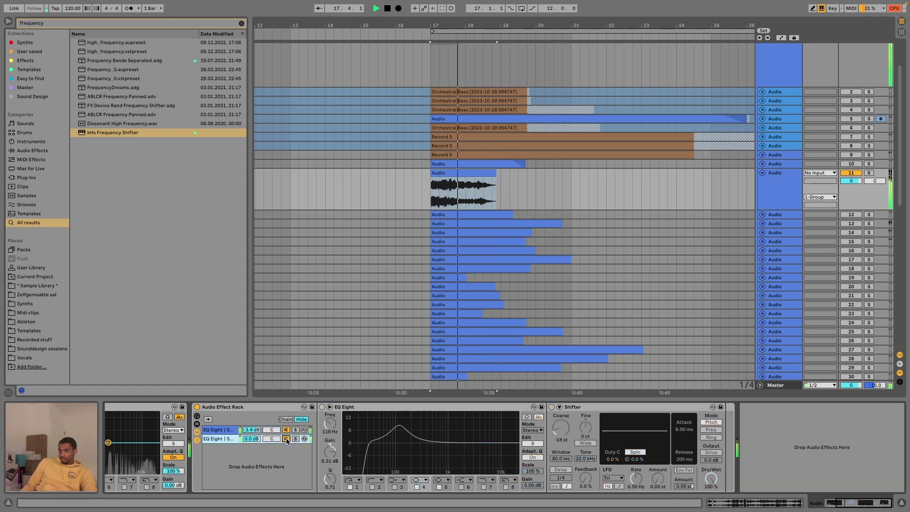
pyautogui.doubleClick(250, 430)
pyautogui.press('space')
pyautogui.press('space')
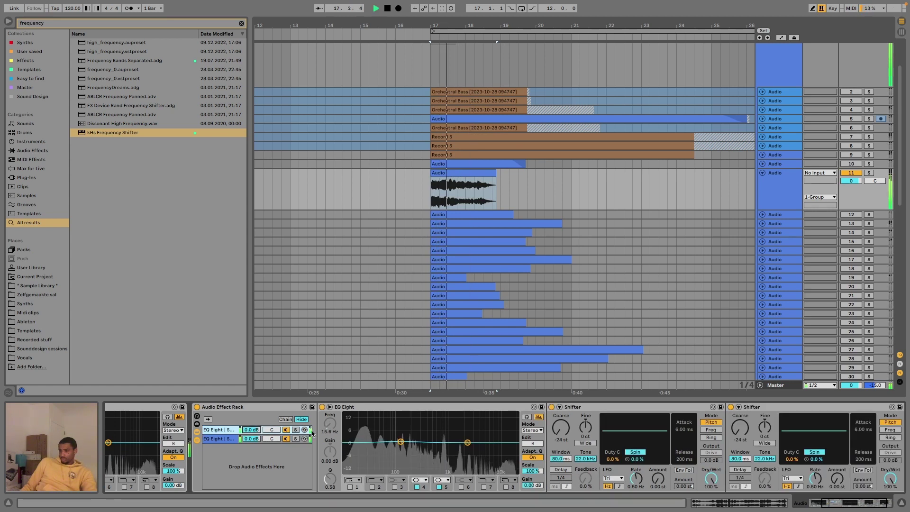
# Step: Lower EQ Eight's band 4 slightly to -0.37 dB at 121 Hz and move the EQ Eight behind the two Shifters
pyautogui.moveTo(401, 442)
pyautogui.mouseDown()
pyautogui.moveTo(372, 429)
pyautogui.moveTo(378, 423)
pyautogui.moveTo(401, 444)
pyautogui.mouseUp()
pyautogui.hscroll(3, 407, 443)
pyautogui.press('space')
pyautogui.moveTo(380, 407)
pyautogui.mouseDown()
pyautogui.moveTo(873, 437)
pyautogui.moveTo(830, 428)
pyautogui.mouseUp()
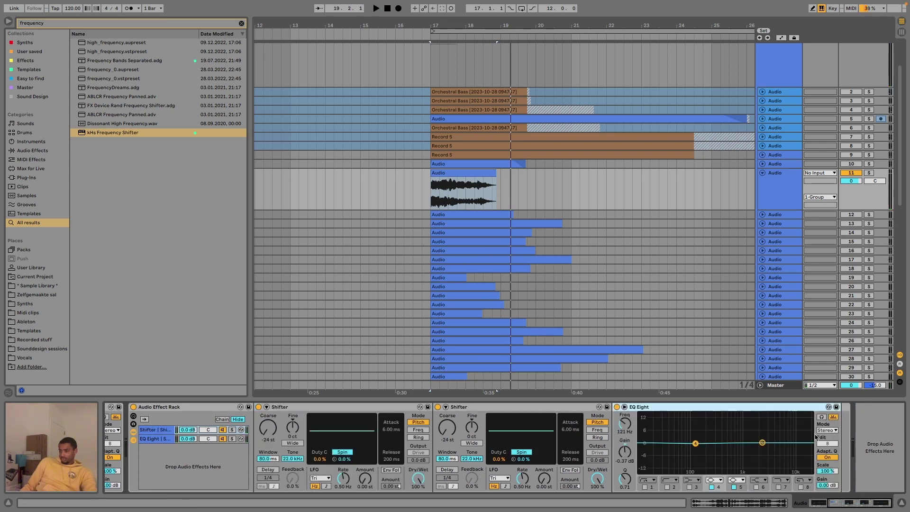
pyautogui.press('space')
# Step: In the moved EQ Eight, enable band 1 as a low cut and set band 4 to 46.4 Hz with a 2.85 dB boost
pyautogui.click(645, 488)
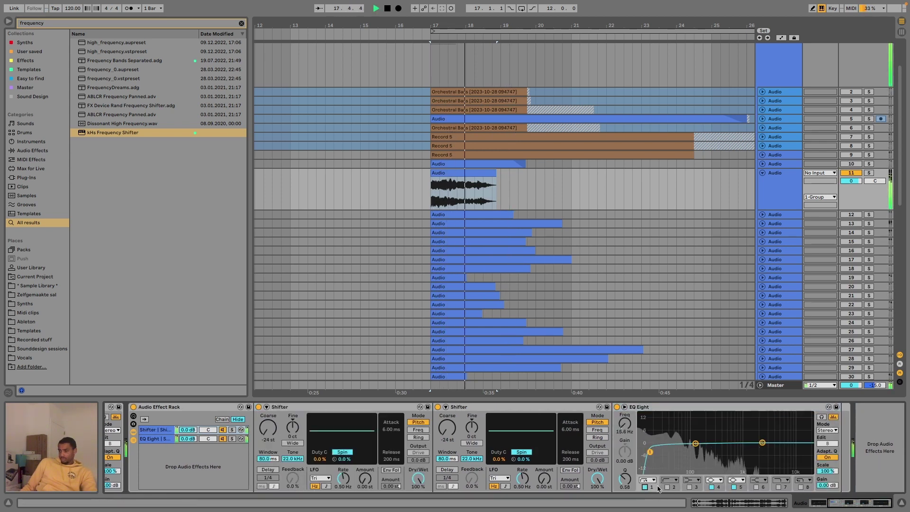
pyautogui.moveTo(651, 453); pyautogui.dragTo(674, 436)
pyautogui.press('space')
pyautogui.press('space')
pyautogui.press('space')
pyautogui.press('space')
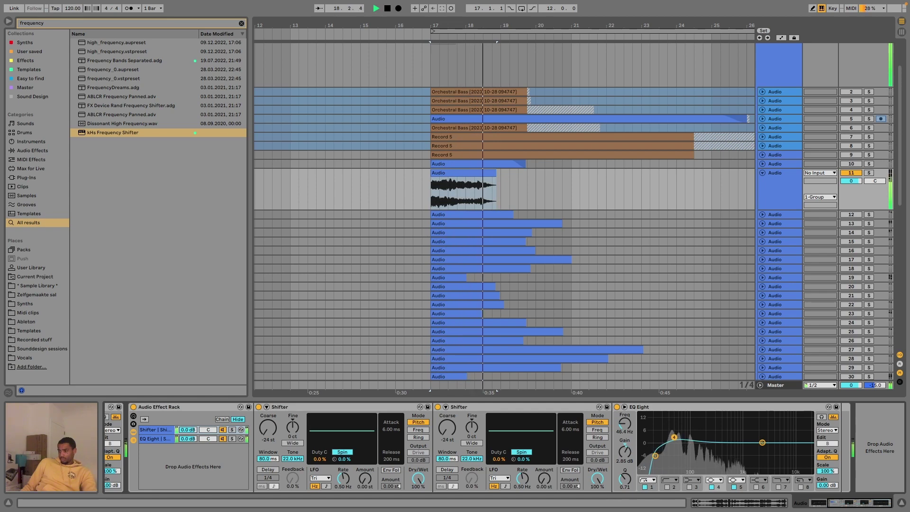
# Step: Select the rack's second chain and activate its EQ Eight while the clip plays
pyautogui.scroll(5, 413, 461)
pyautogui.click(414, 438)
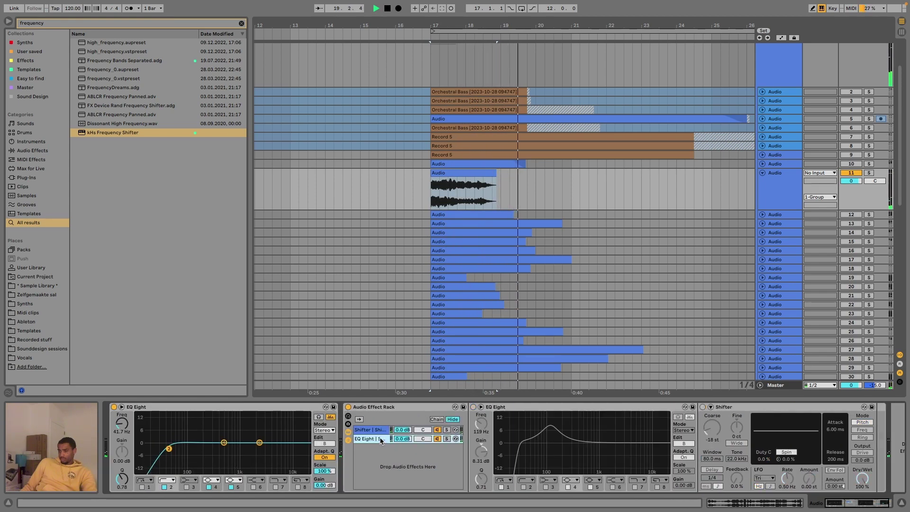
pyautogui.click(441, 407)
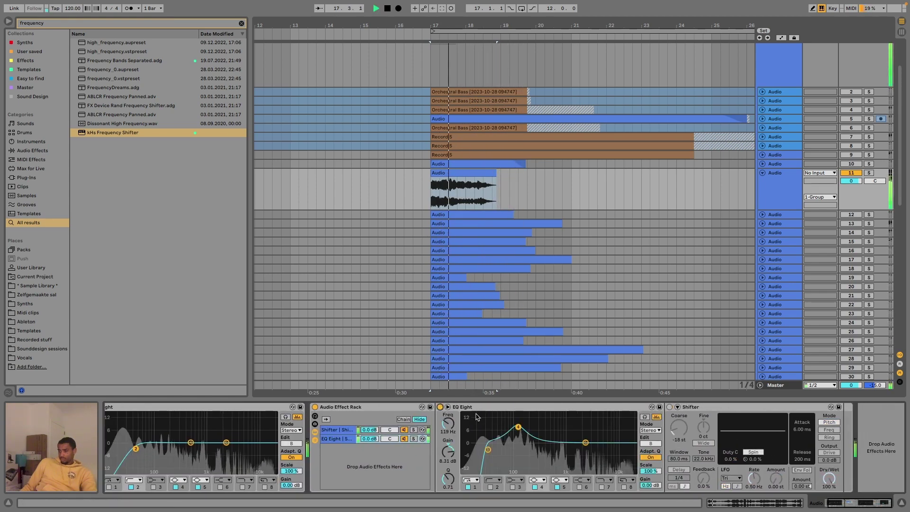
# Step: In the second chain's EQ Eight, set band 4 to -0.12 dB at 132 Hz, replace band 1 with a band 2 low cut at 122 Hz and audition
pyautogui.moveTo(517, 425); pyautogui.dragTo(521, 442)
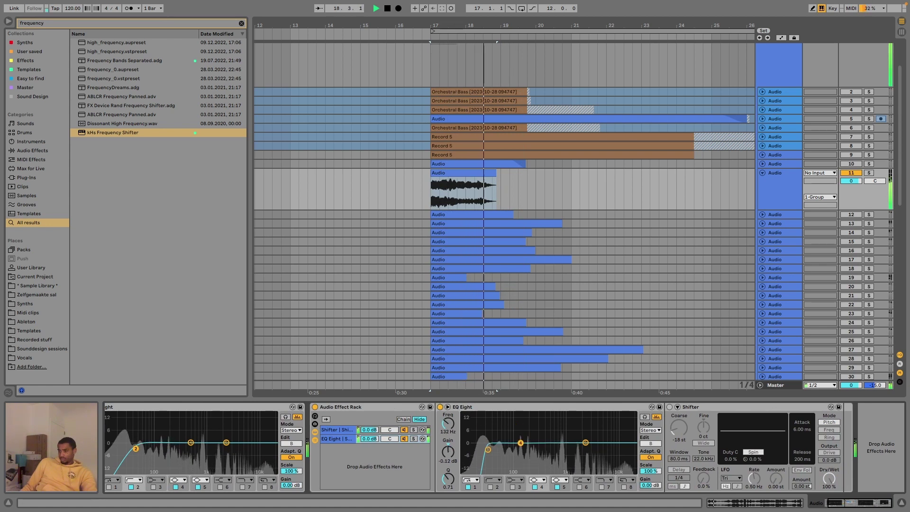
pyautogui.click(468, 487)
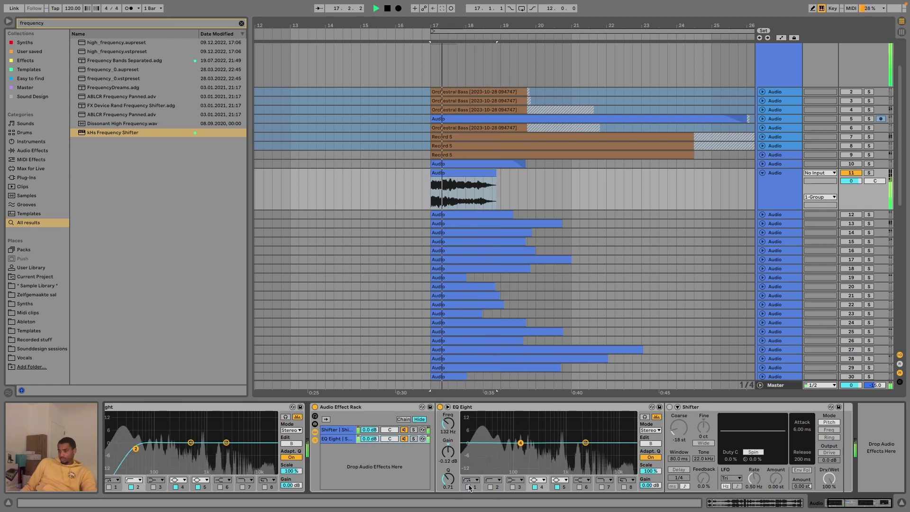
pyautogui.click(491, 487)
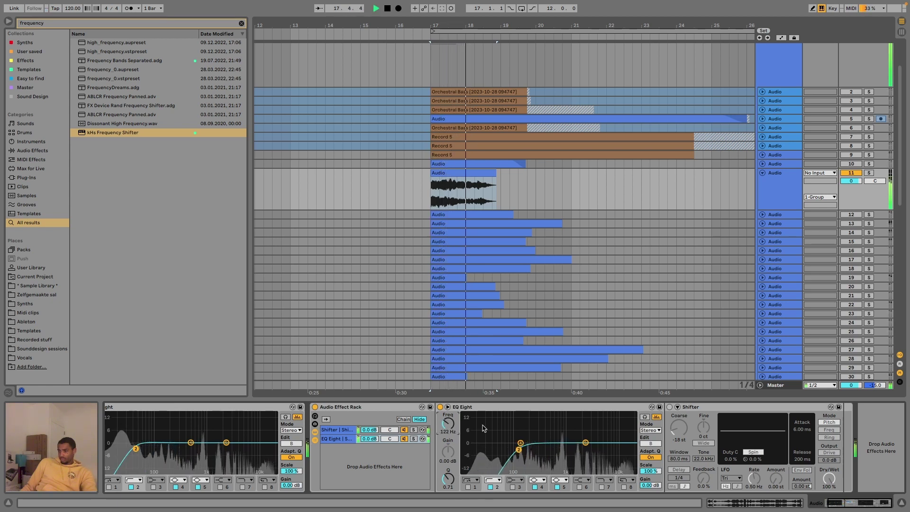
pyautogui.click(602, 488)
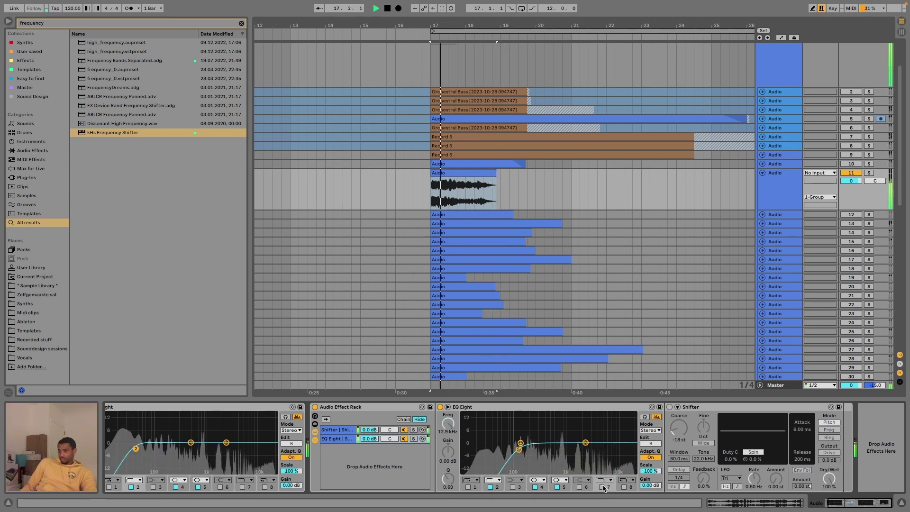
pyautogui.press('space')
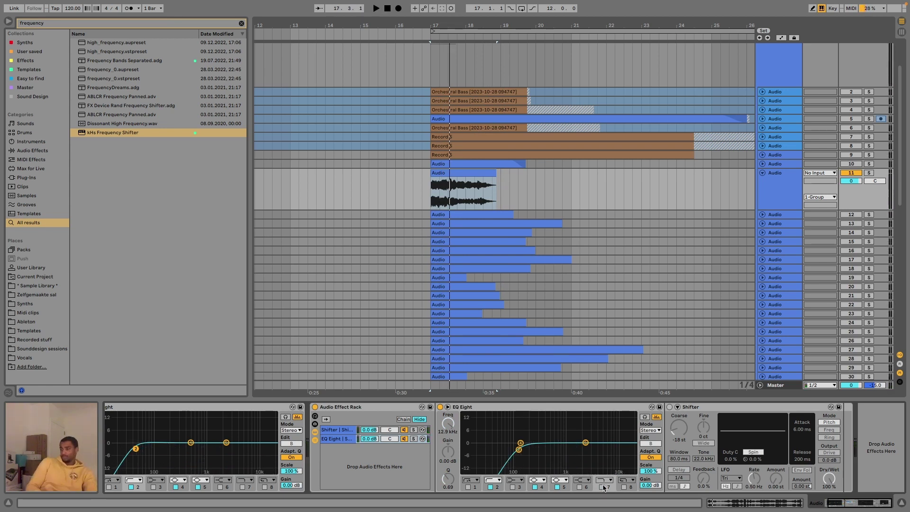
pyautogui.press('space')
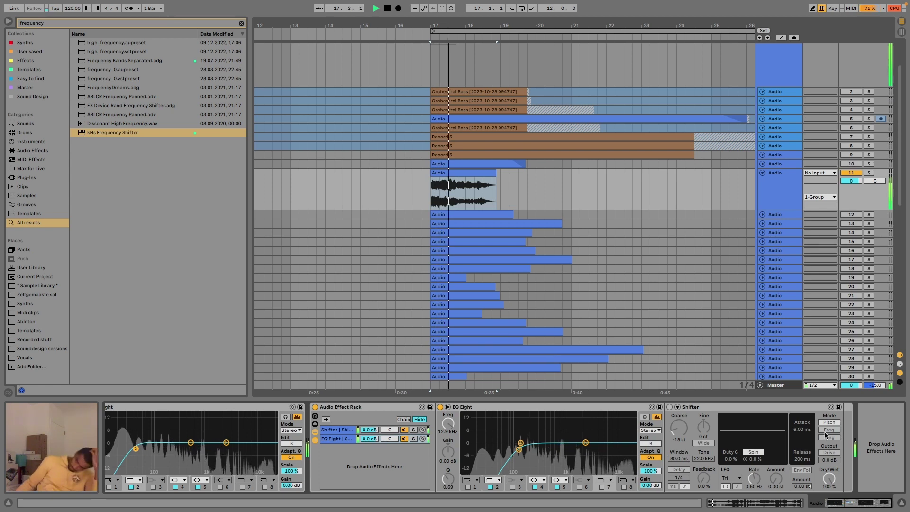
pyautogui.press('space')
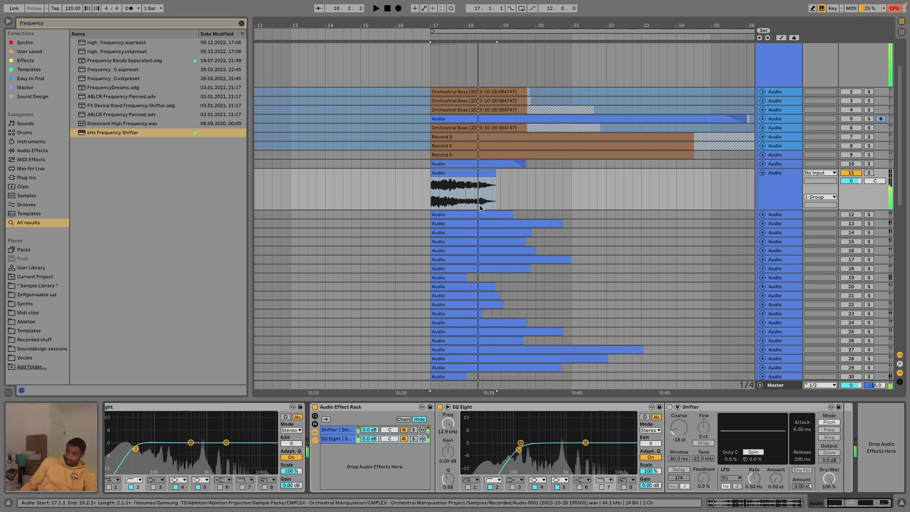
# Step: Open track 11's audio clip and try transposing it down to -48 semitones while playing it back
pyautogui.click(462, 175)
pyautogui.doubleClick(455, 179)
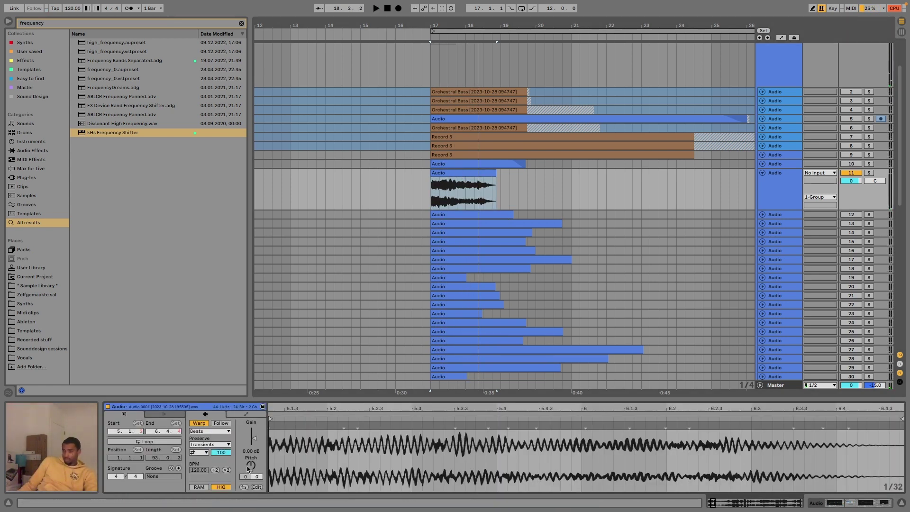
pyautogui.press('space')
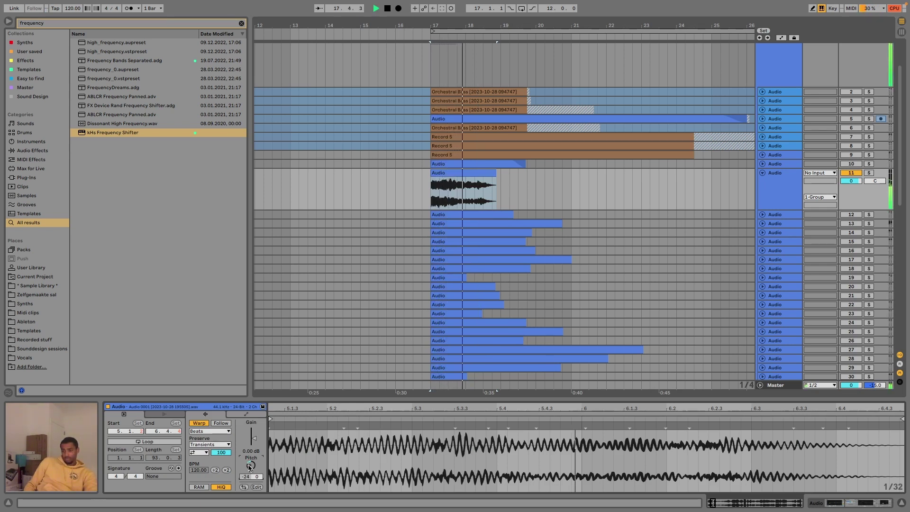
pyautogui.press('space')
pyautogui.moveTo(249, 468); pyautogui.dragTo(249, 470)
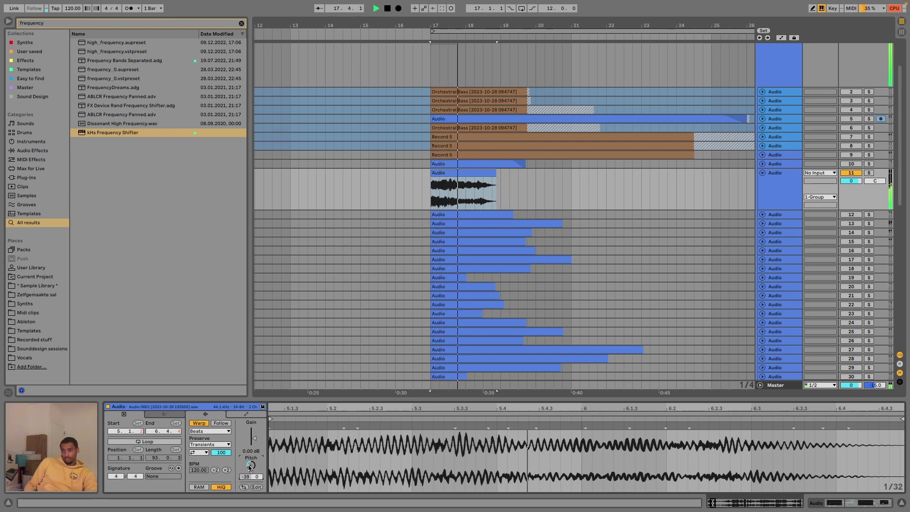
pyautogui.press('space')
pyautogui.press('space')
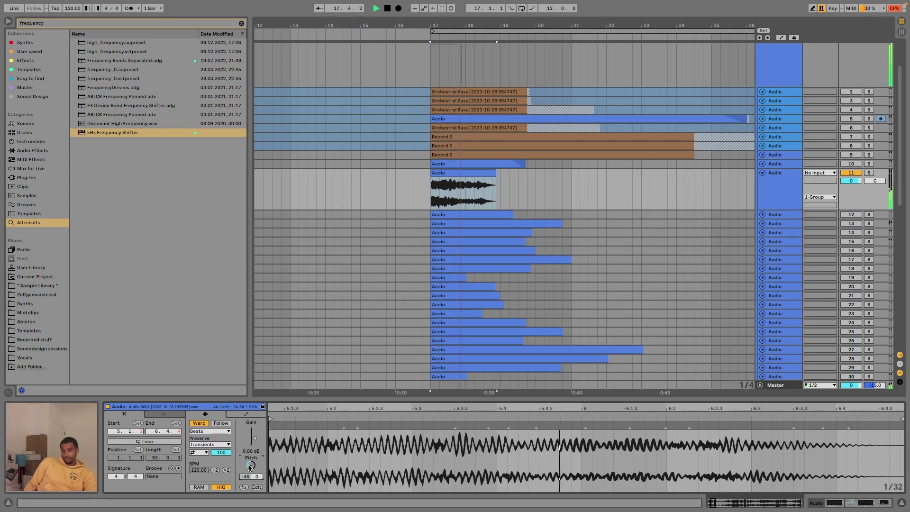
pyautogui.moveTo(249, 467); pyautogui.dragTo(248, 469)
pyautogui.press('space')
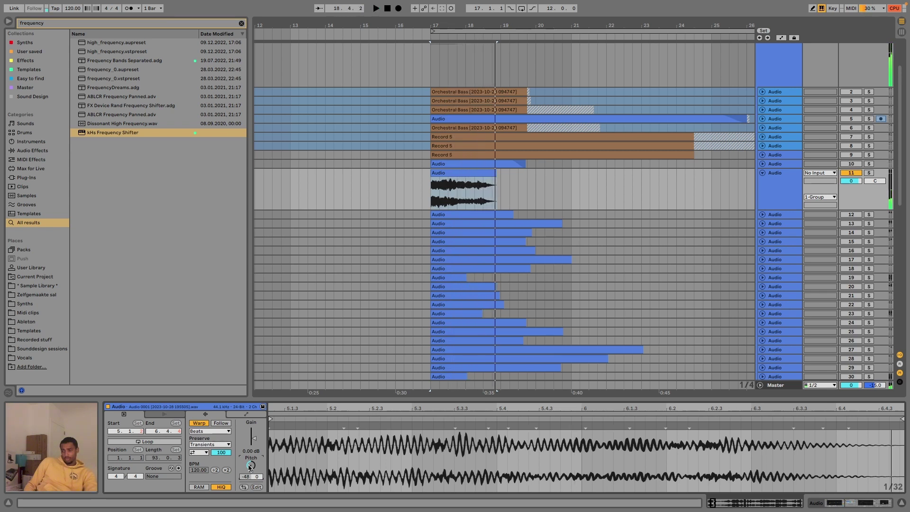
# Step: Try the Complex Pro warp mode with adjusted formants on the clip, followed by Complex and Re-Pitch
pyautogui.click(214, 431)
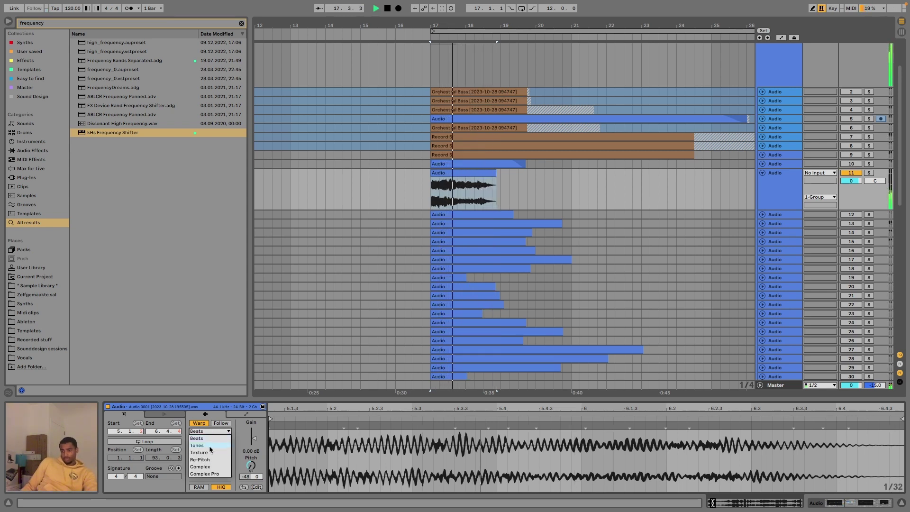
pyautogui.click(210, 474)
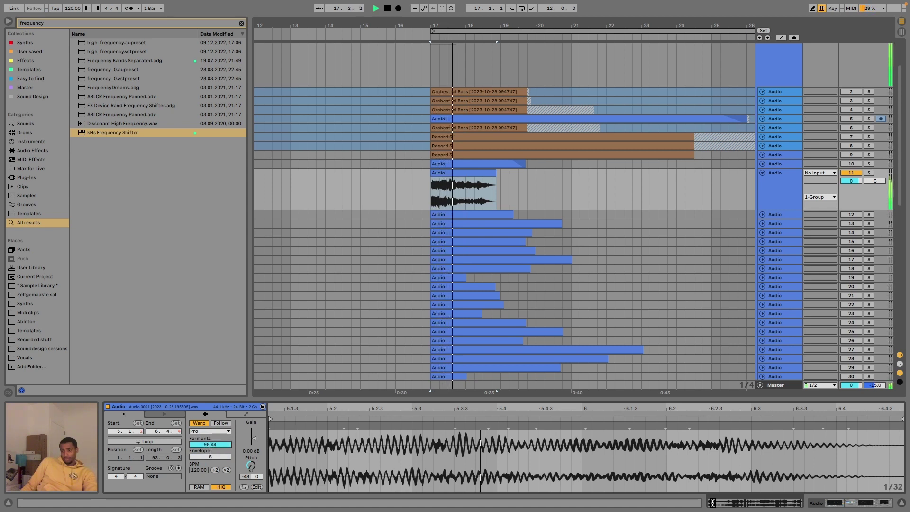
pyautogui.moveTo(210, 445); pyautogui.dragTo(210, 408)
pyautogui.click(209, 432)
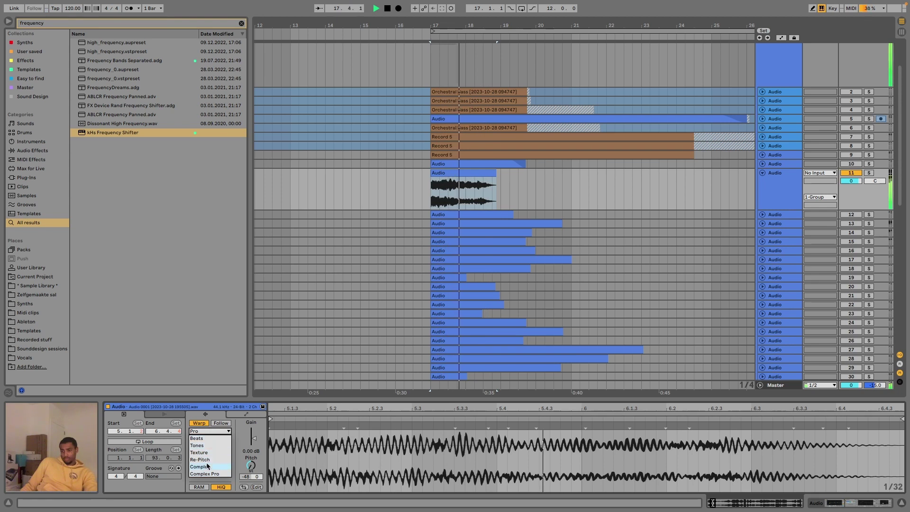
pyautogui.click(207, 466)
pyautogui.click(210, 432)
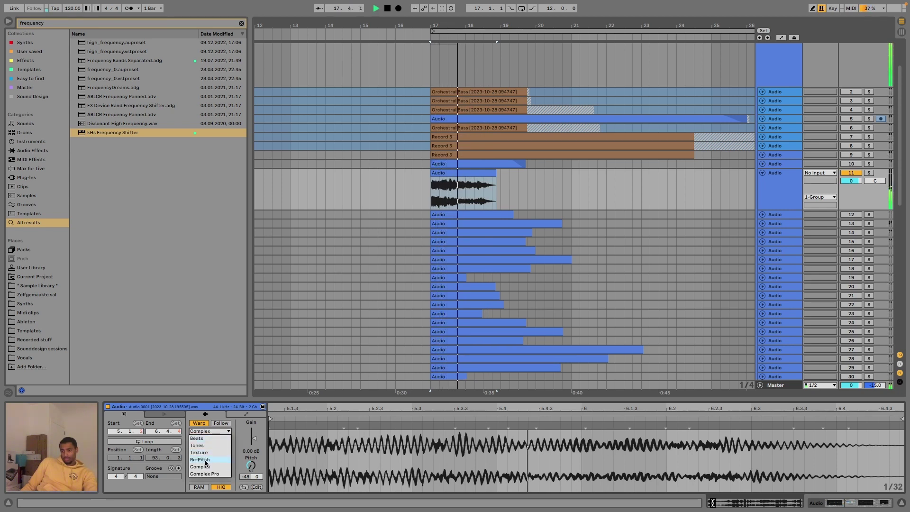
pyautogui.click(206, 459)
# Step: Try the Texture warp mode on the clip with Flux at 100.00 and at 0.00
pyautogui.click(207, 432)
pyautogui.click(207, 453)
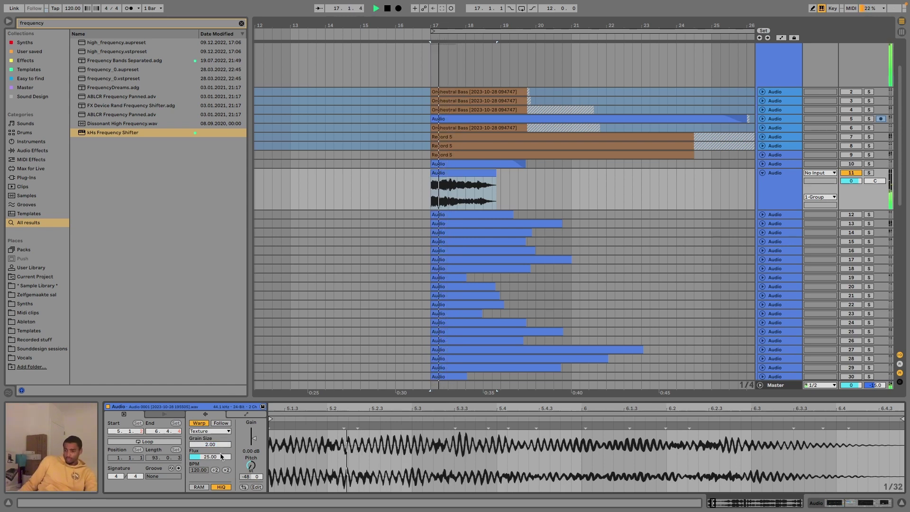
pyautogui.moveTo(221, 456); pyautogui.dragTo(220, 456)
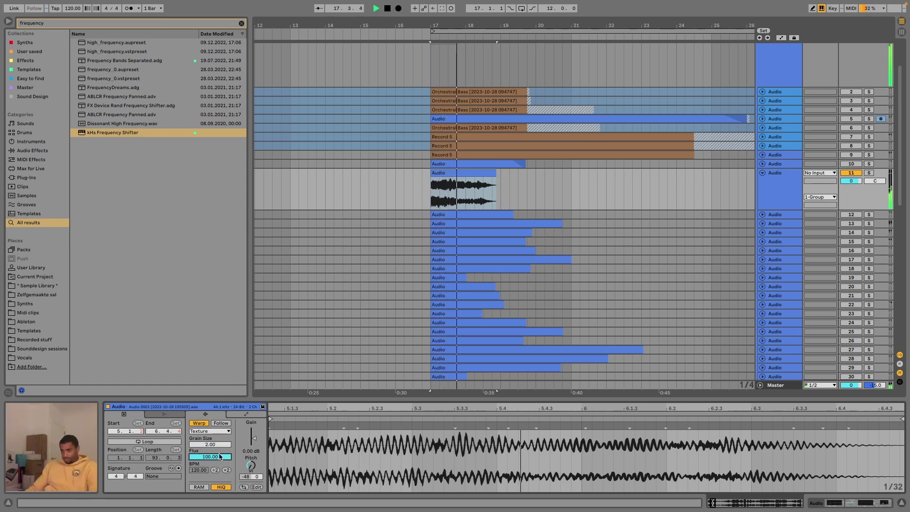
pyautogui.press('Delete')
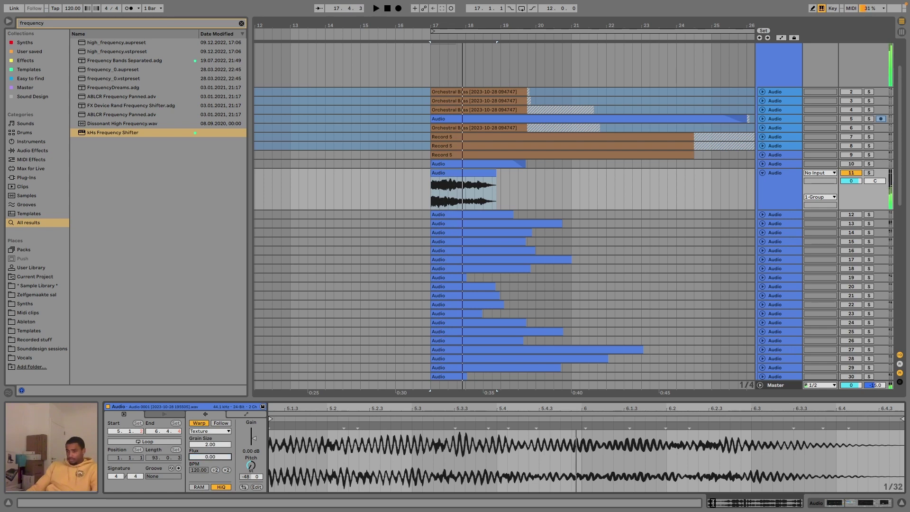
# Step: Try the Tones warp mode, return the clip to Beats with its pitch at 0 and replay it
pyautogui.click(211, 432)
pyautogui.click(209, 441)
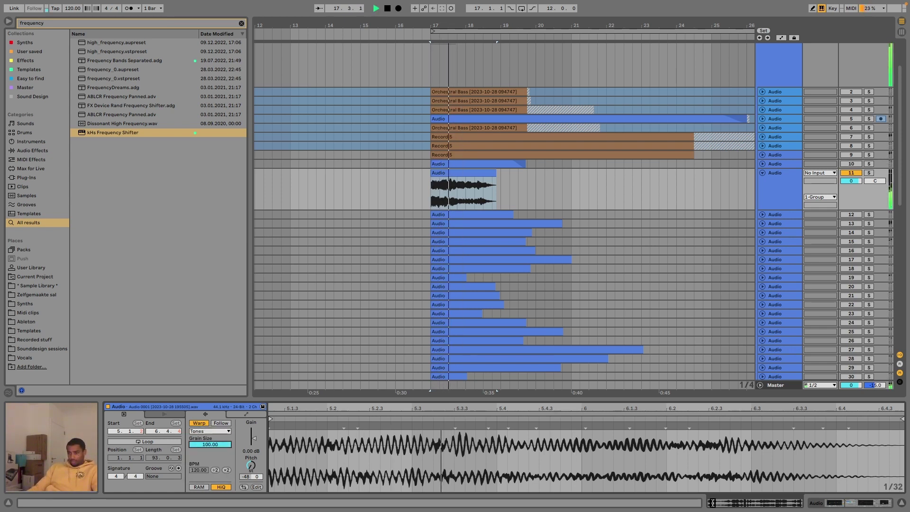
pyautogui.click(210, 432)
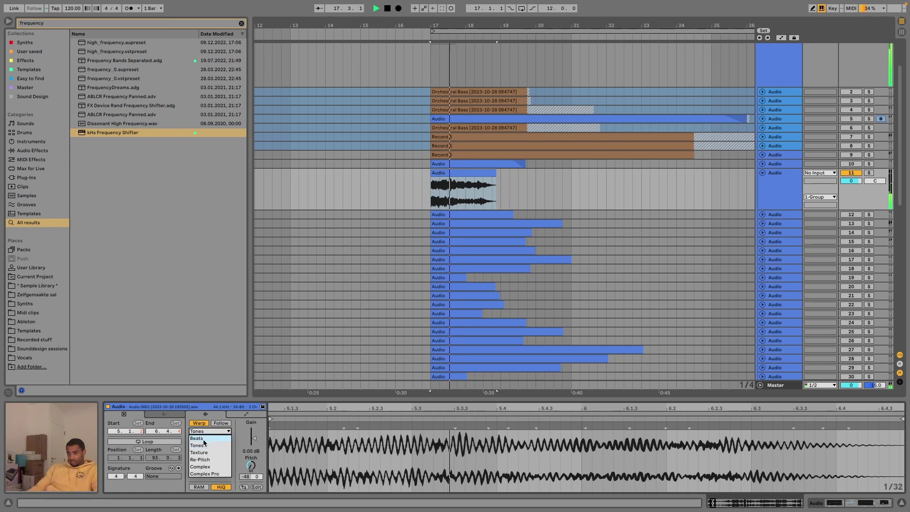
pyautogui.click(197, 439)
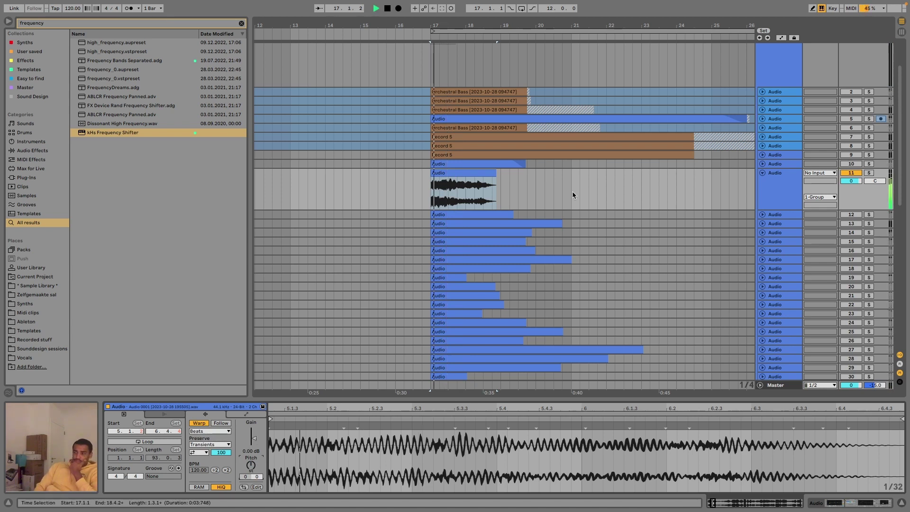
pyautogui.press('space')
pyautogui.press('space')
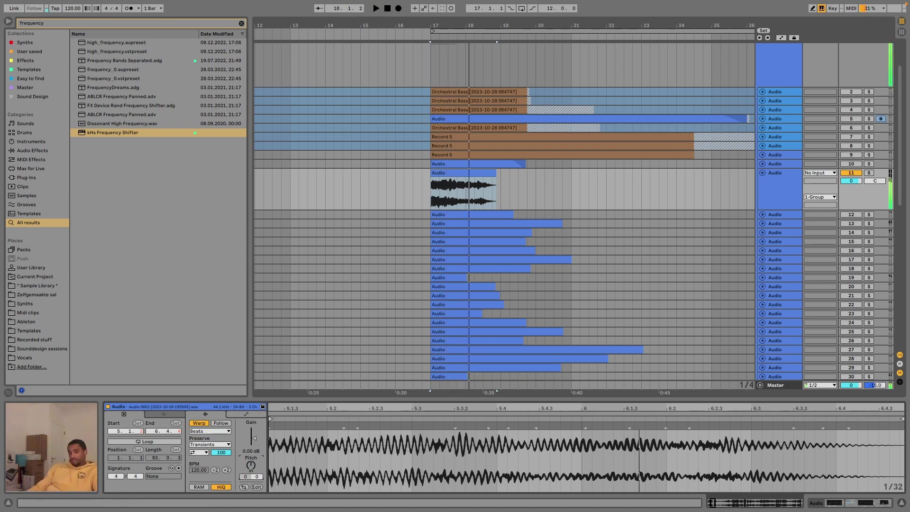